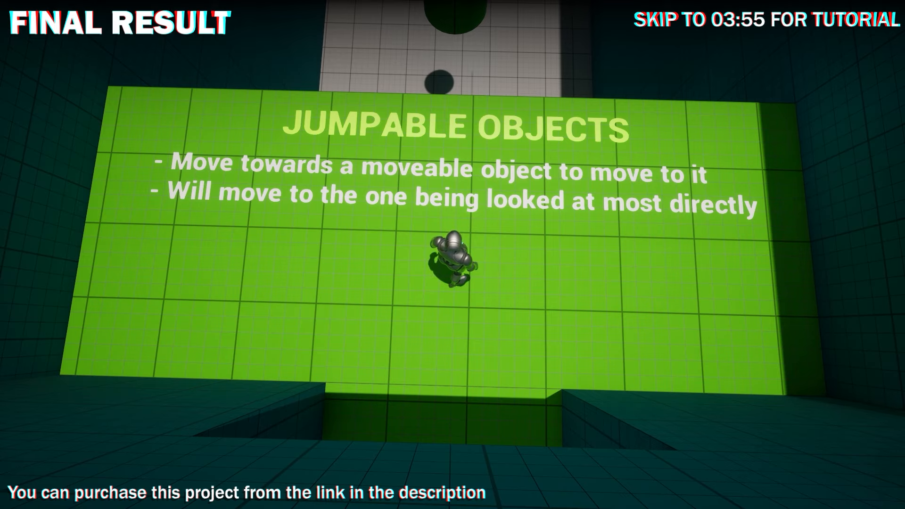
{"action": "key", "text": "w"}
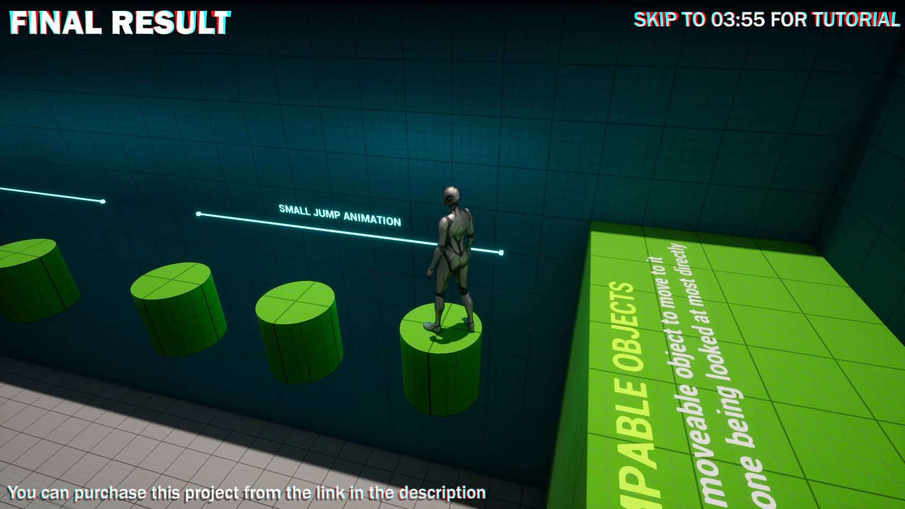
{"action": "key", "text": "space"}
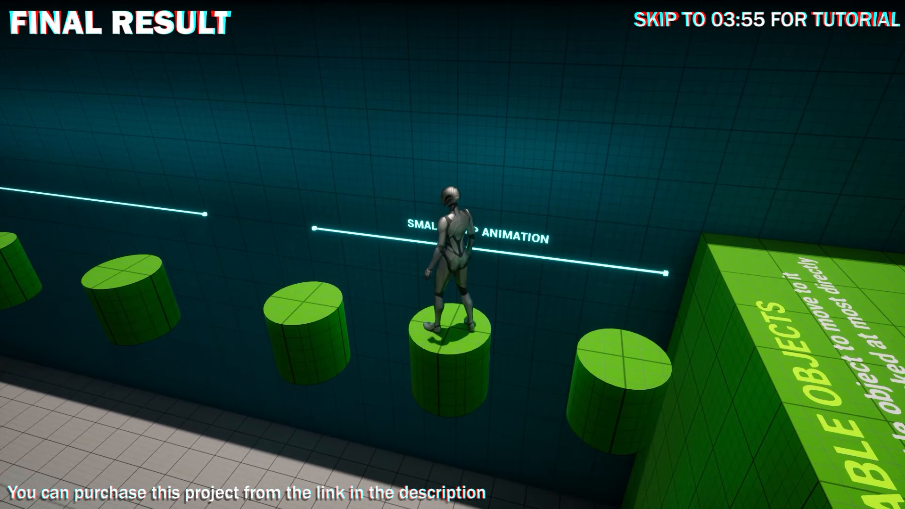
{"action": "key", "text": "space"}
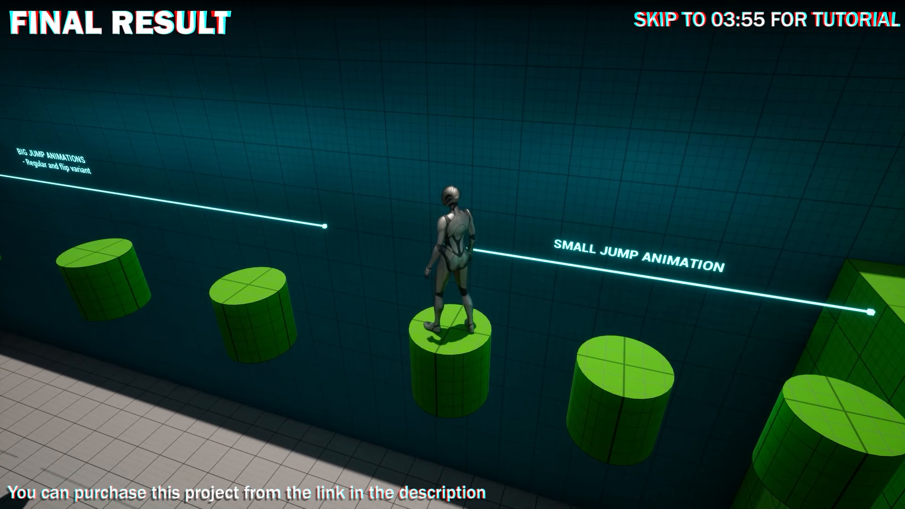
{"action": "key", "text": "space"}
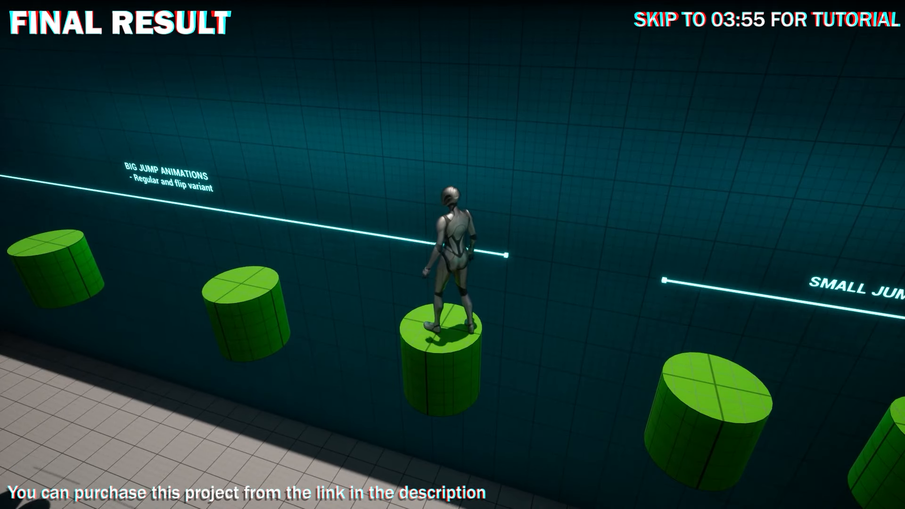
{"action": "key", "text": "space"}
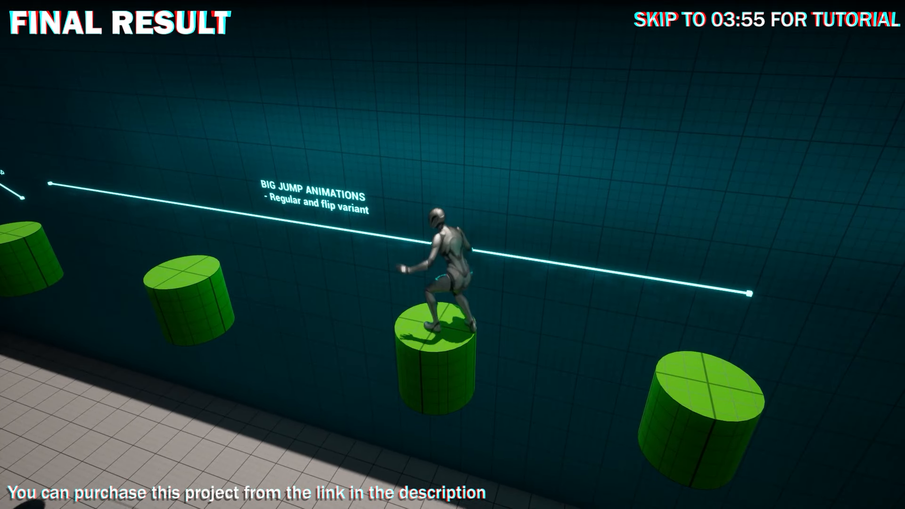
{"action": "key", "text": "space"}
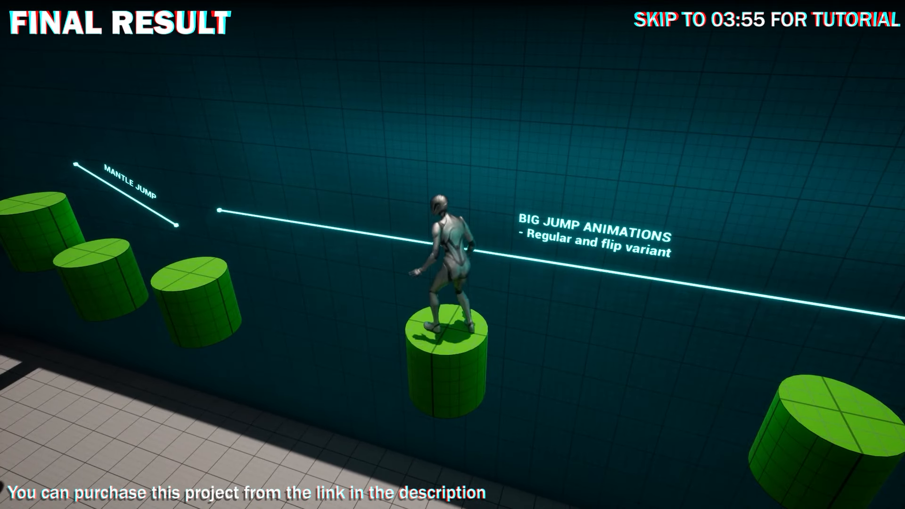
{"action": "key", "text": "space"}
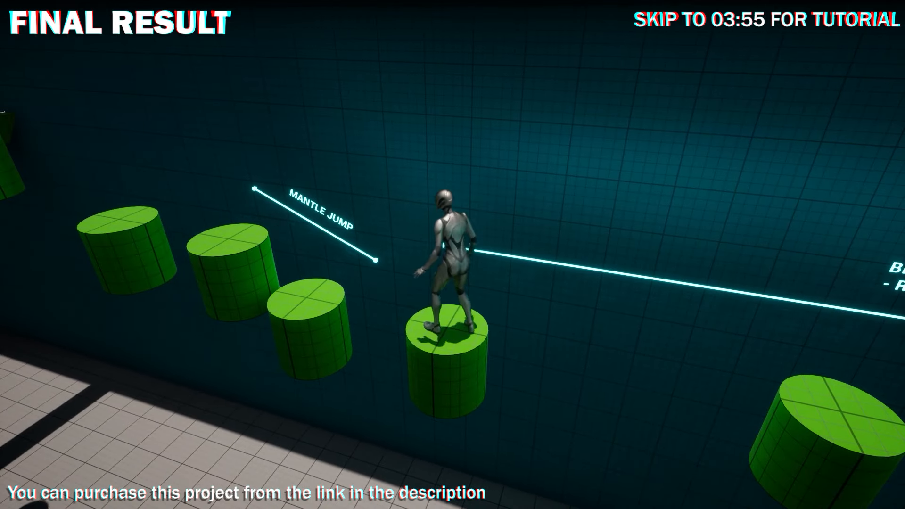
{"action": "key", "text": "space"}
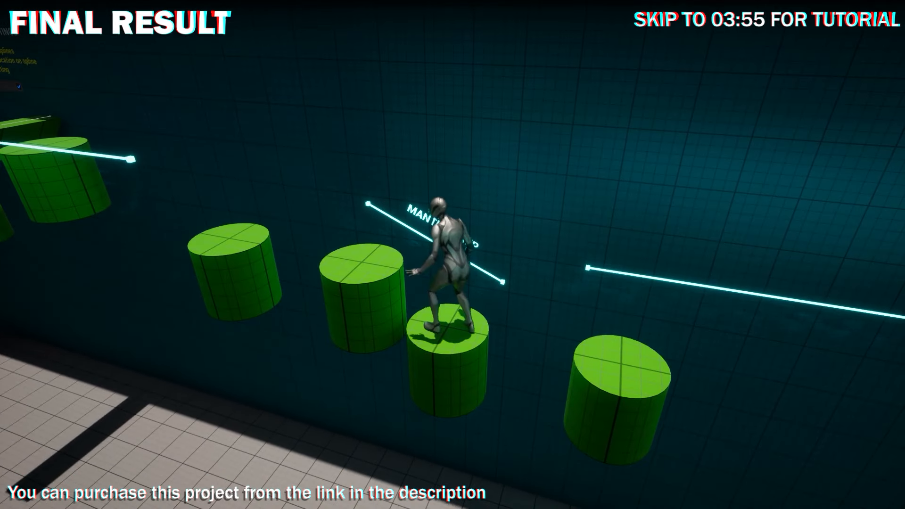
{"action": "key", "text": "space"}
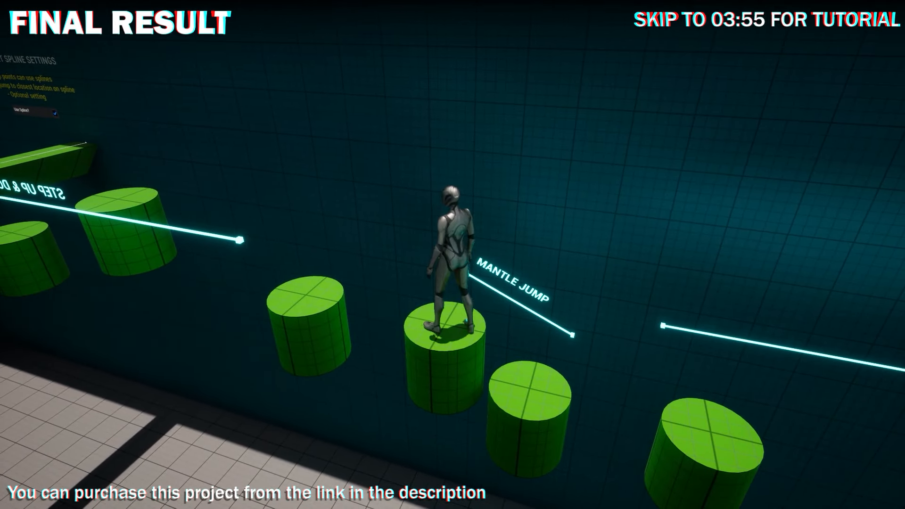
{"action": "key", "text": "space"}
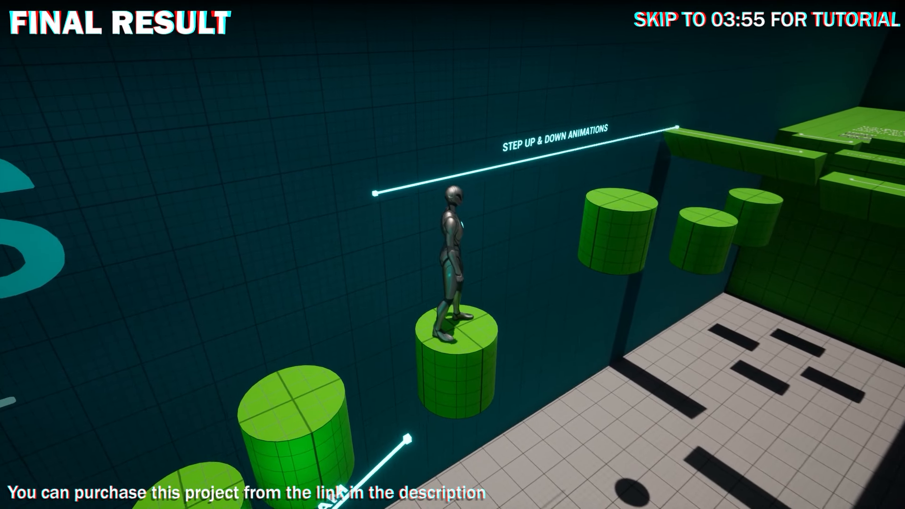
{"action": "key", "text": "space"}
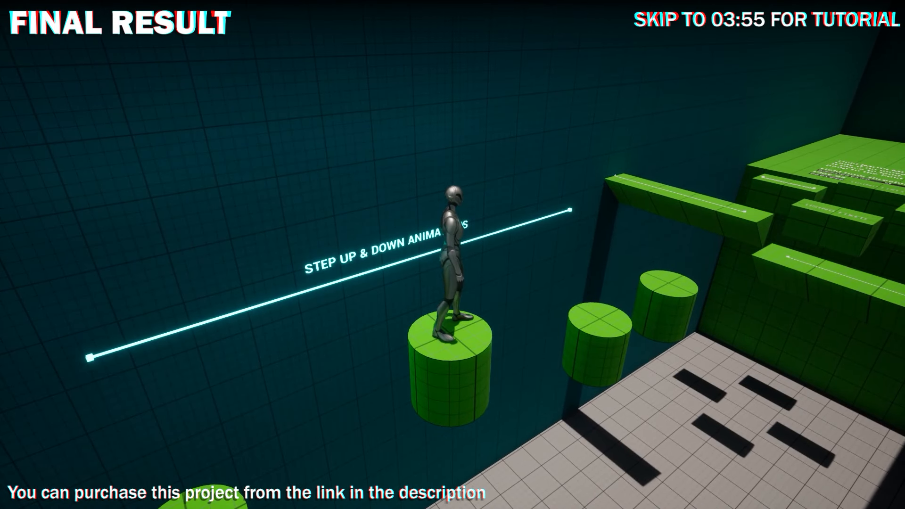
{"action": "key", "text": "space"}
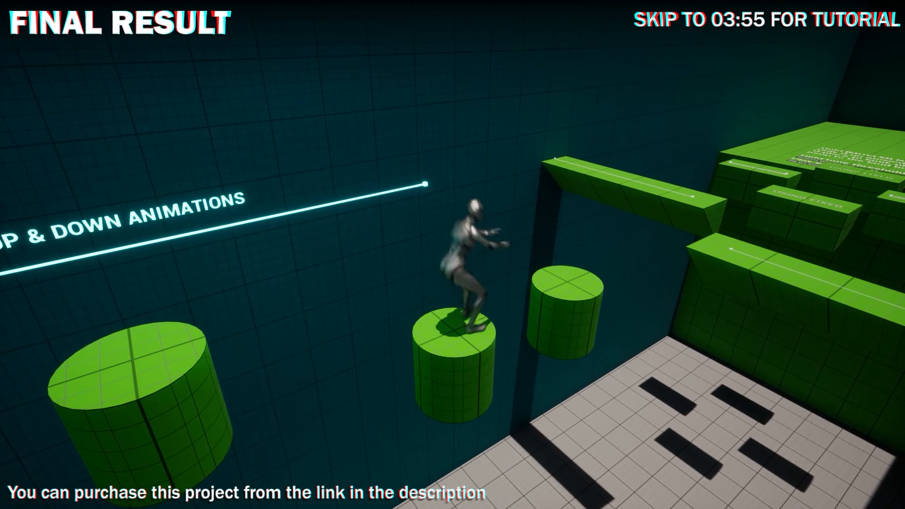
{"action": "key", "text": "space"}
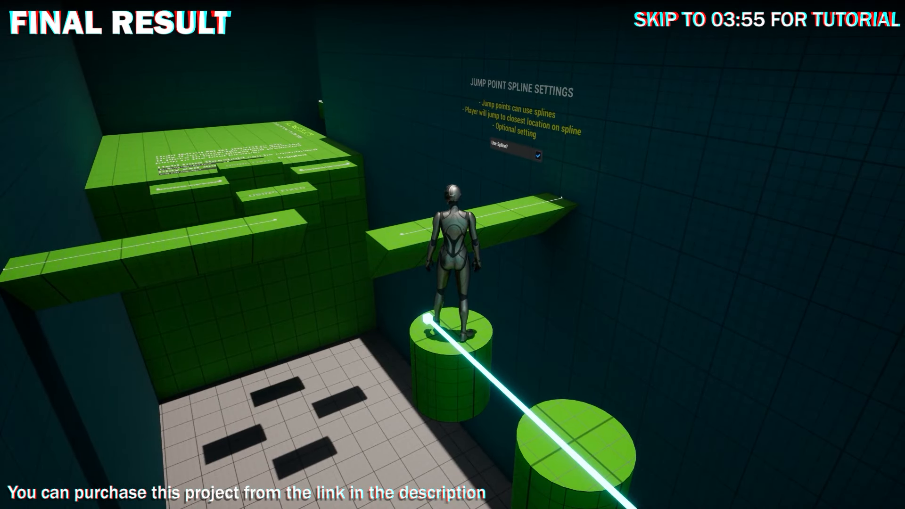
{"action": "key", "text": "space"}
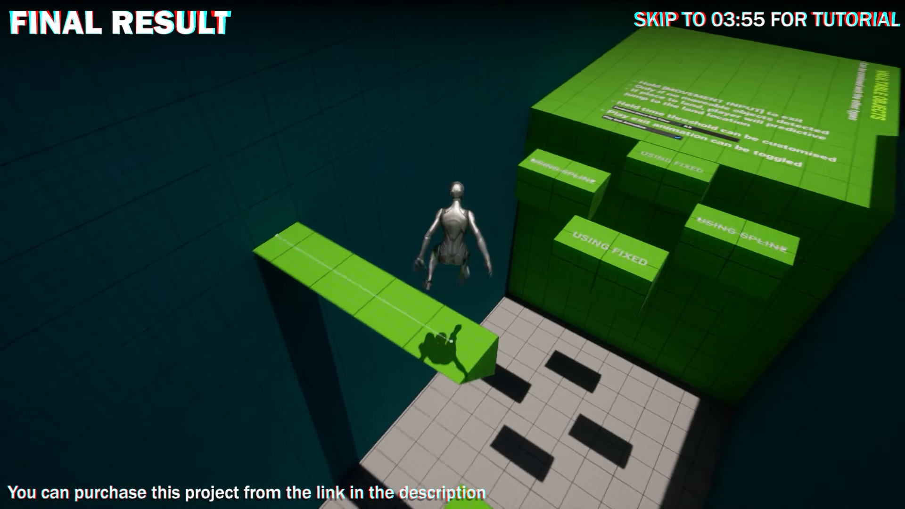
{"action": "key", "text": "space"}
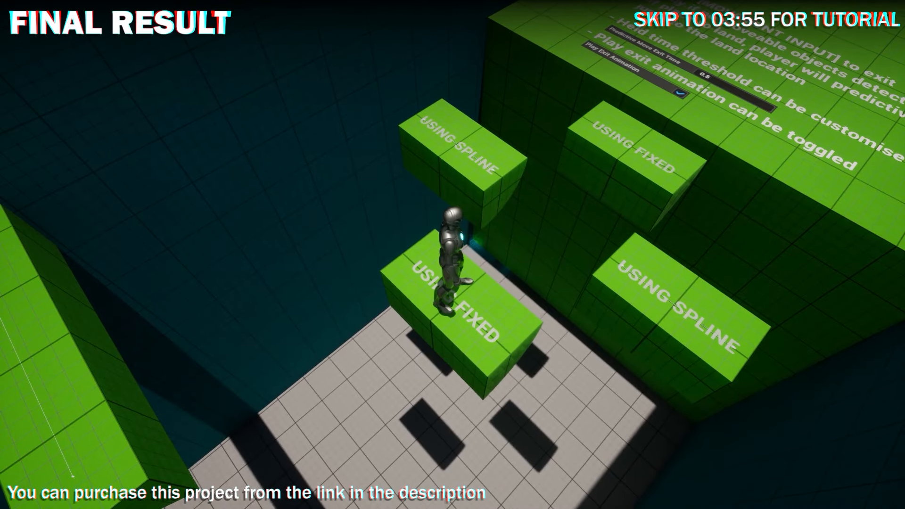
{"action": "key", "text": "space"}
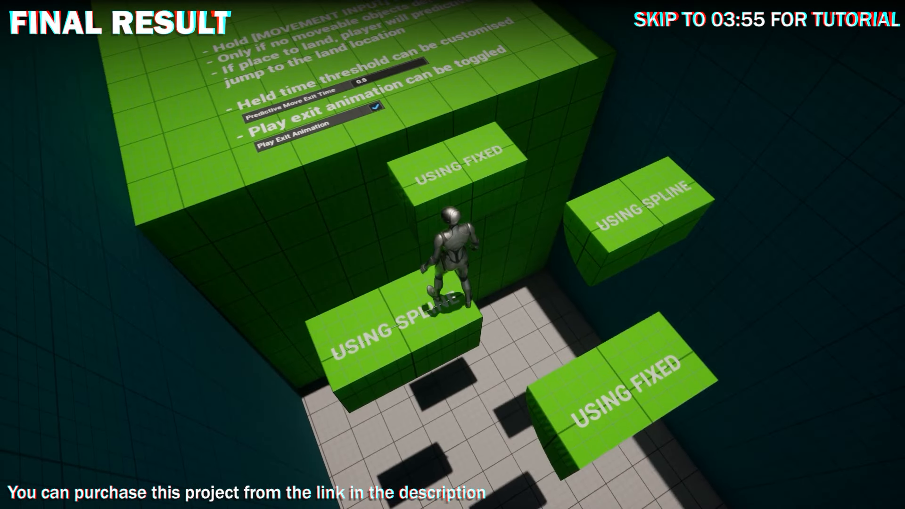
{"action": "key", "text": "space"}
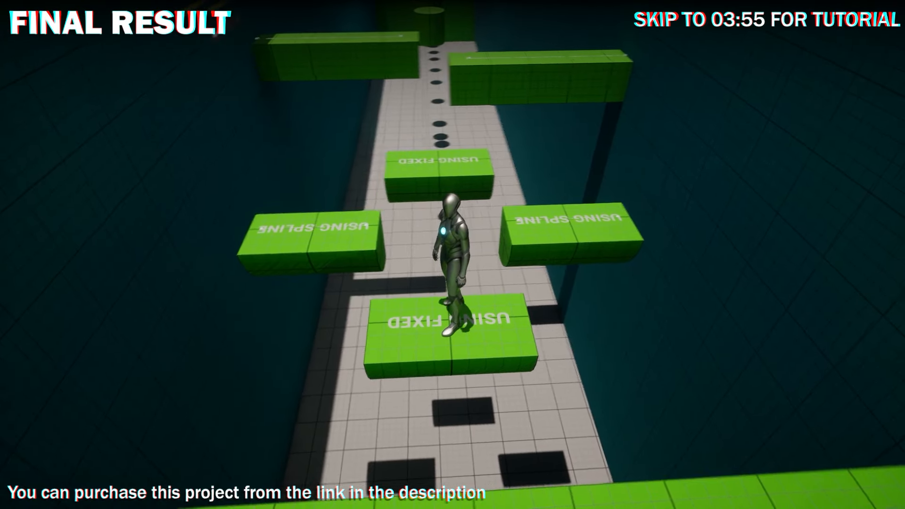
{"action": "key", "text": "space"}
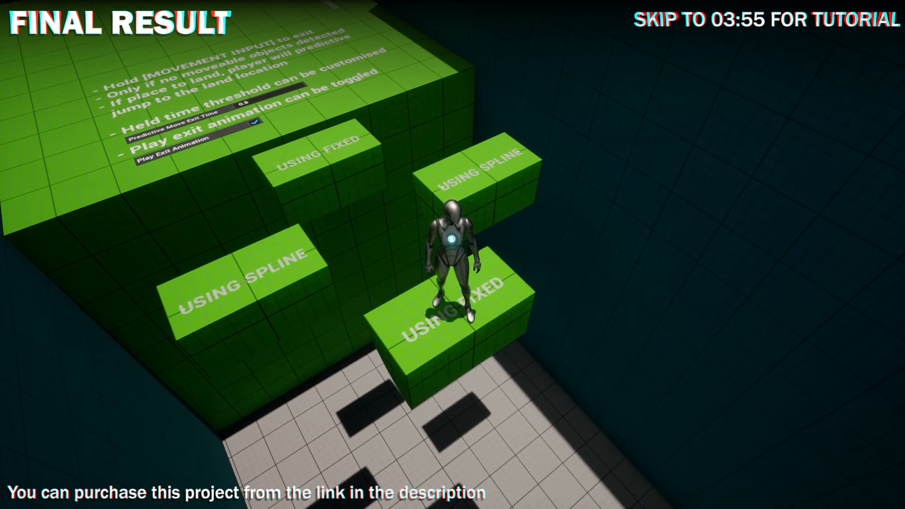
{"action": "key", "text": "space"}
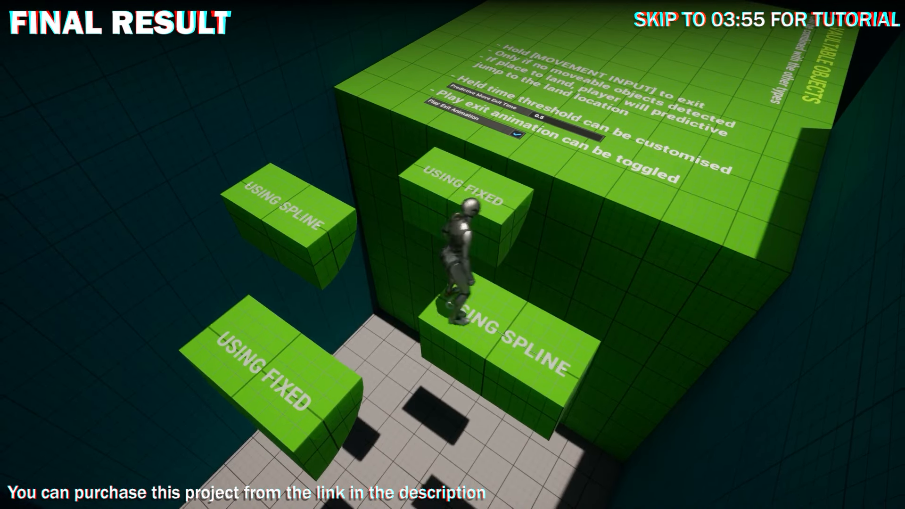
{"action": "key", "text": "space"}
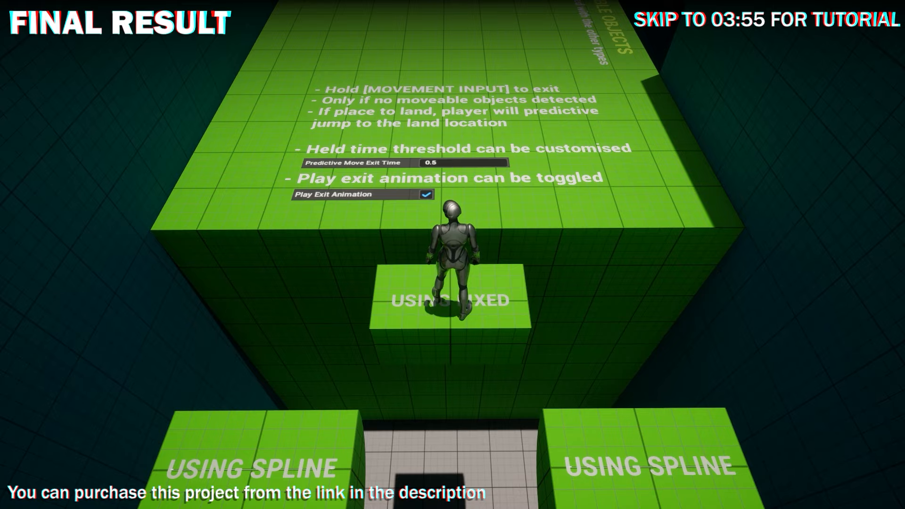
{"action": "key", "text": "w"}
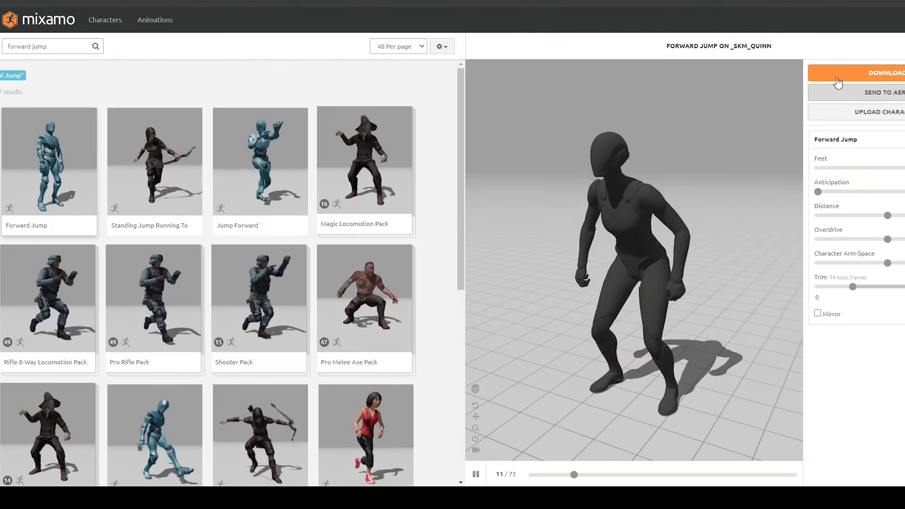
- Download the Forward Jump animation as FBX Binary without skin at 30 frames per second
{"action": "left_click", "coordinate": [835, 76]}
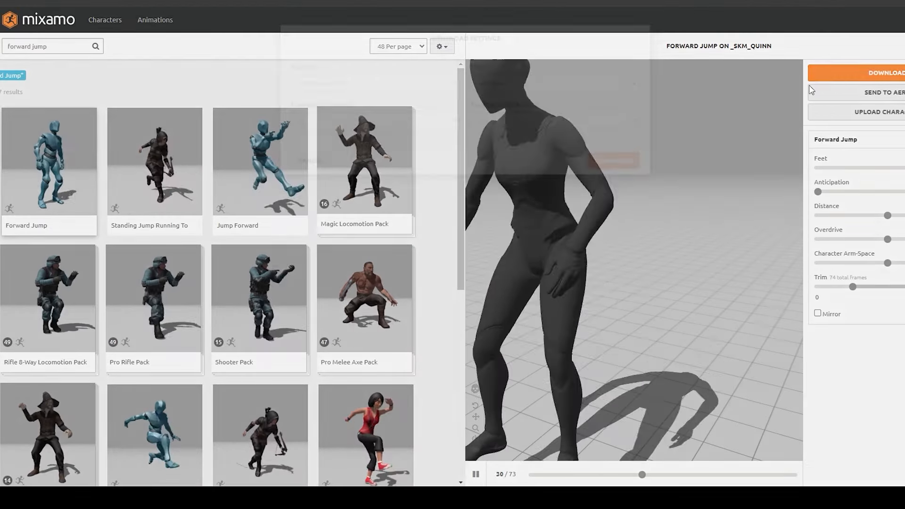
{"action": "left_click", "coordinate": [587, 120]}
{"action": "left_click", "coordinate": [579, 138]}
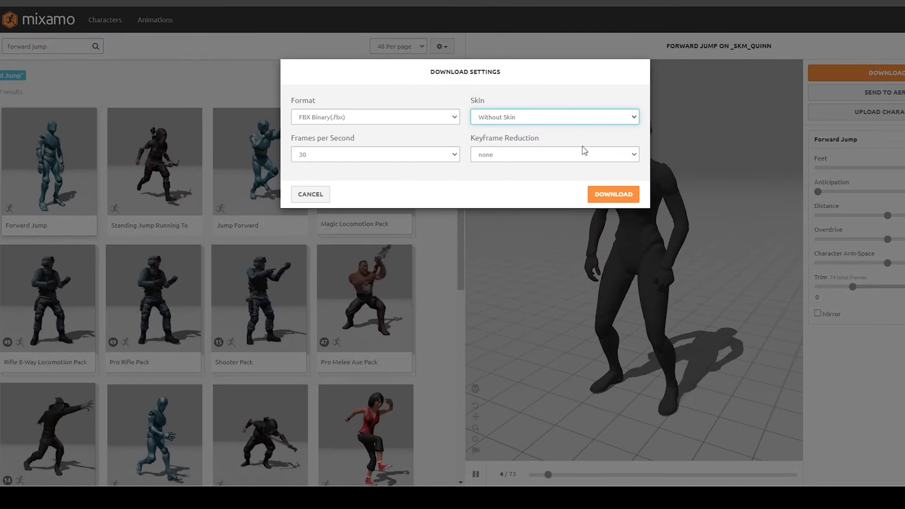
{"action": "left_click", "coordinate": [604, 195]}
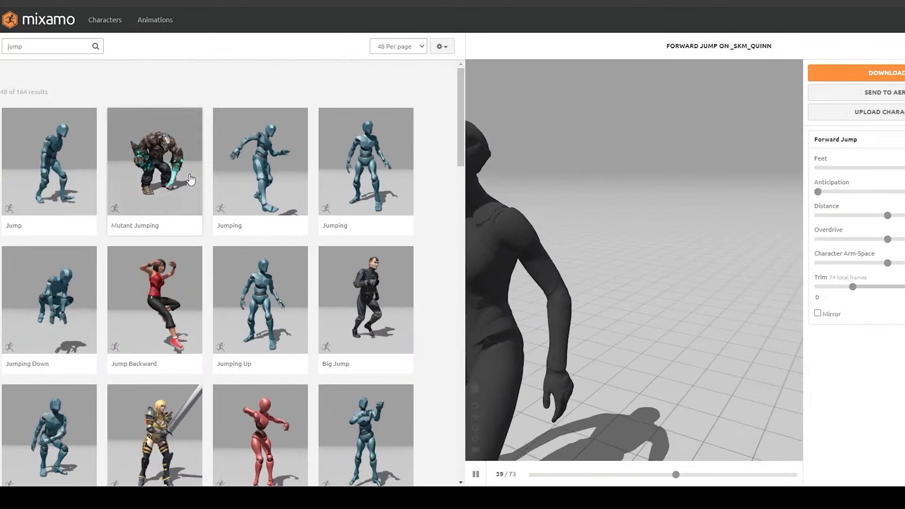
- Find the 31-frame Jump animation among the "jump" search results and download it
{"action": "scroll", "coordinate": [191, 180], "scroll_direction": "down", "scroll_amount": 8}
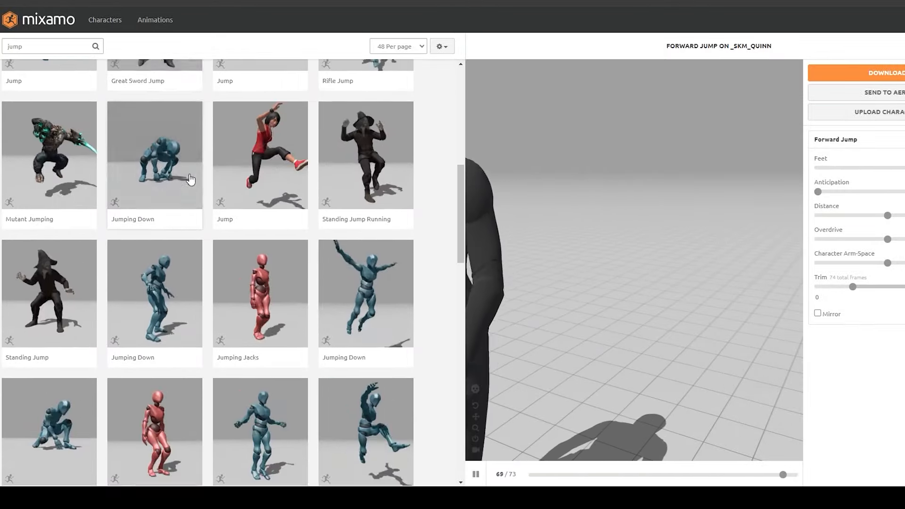
{"action": "scroll", "coordinate": [190, 177], "scroll_direction": "down", "scroll_amount": 5}
{"action": "left_click", "coordinate": [169, 272]}
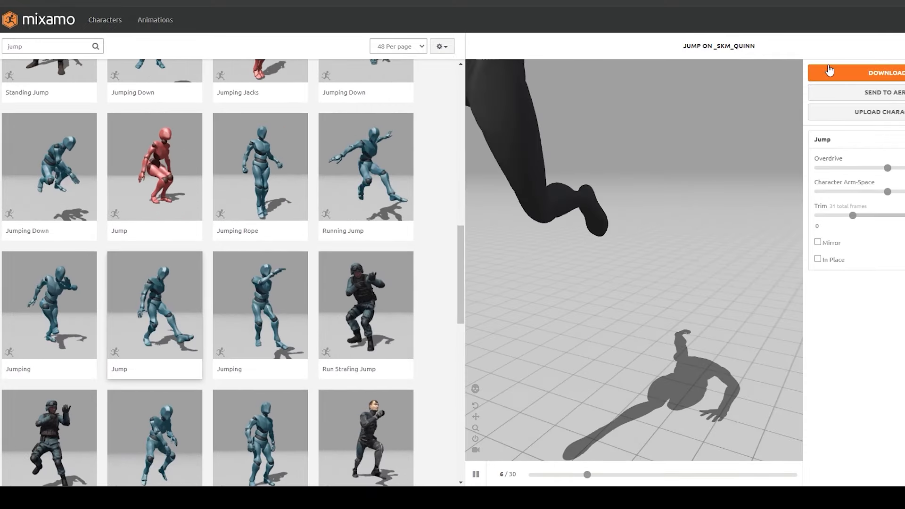
{"action": "left_click", "coordinate": [830, 70]}
{"action": "left_click", "coordinate": [609, 195]}
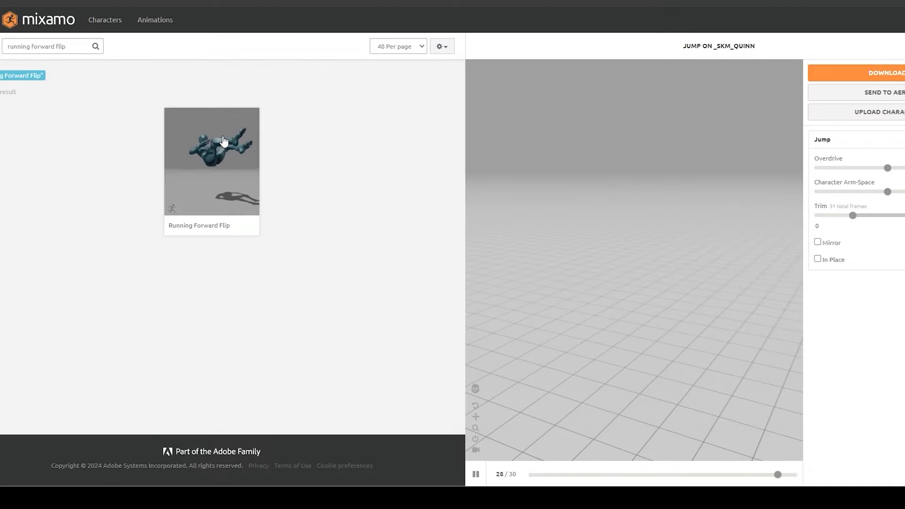
- Select the Running Forward Flip animation and download it as FBX Binary without skin at 30 frames per second
{"action": "left_click", "coordinate": [224, 142]}
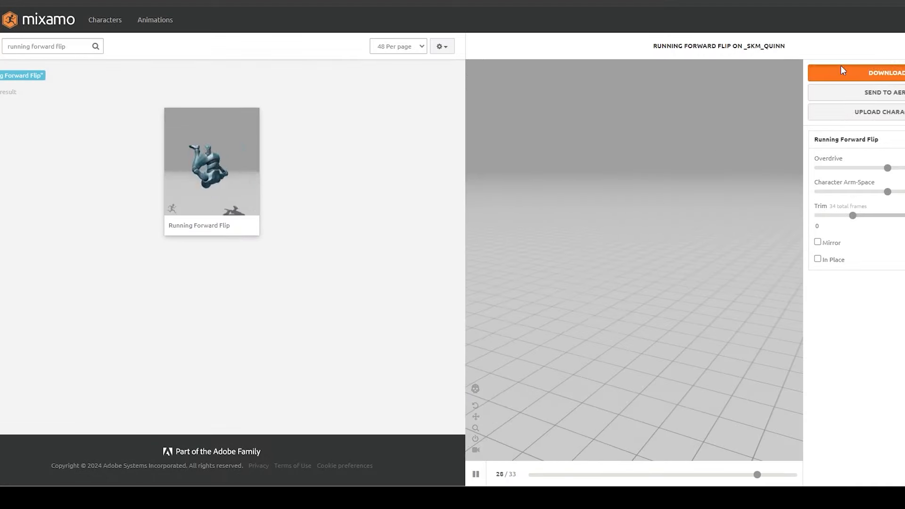
{"action": "left_click", "coordinate": [841, 70]}
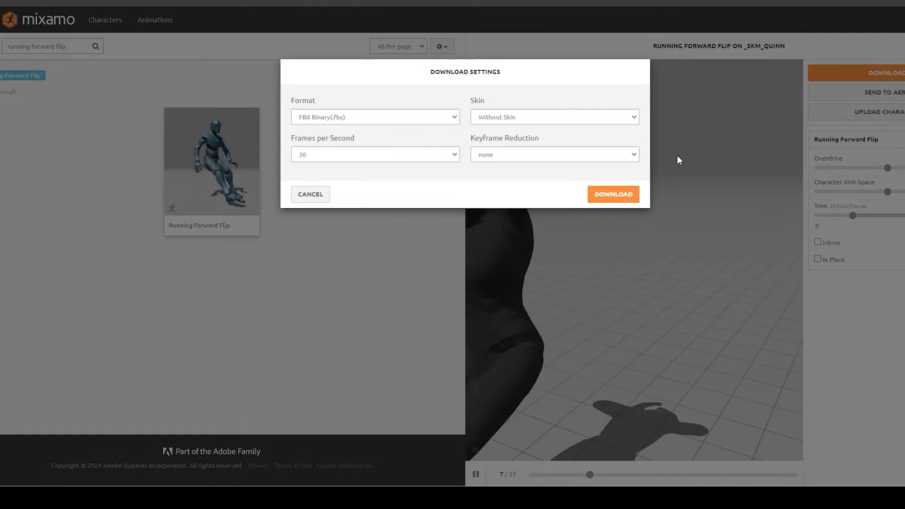
{"action": "left_click", "coordinate": [610, 191]}
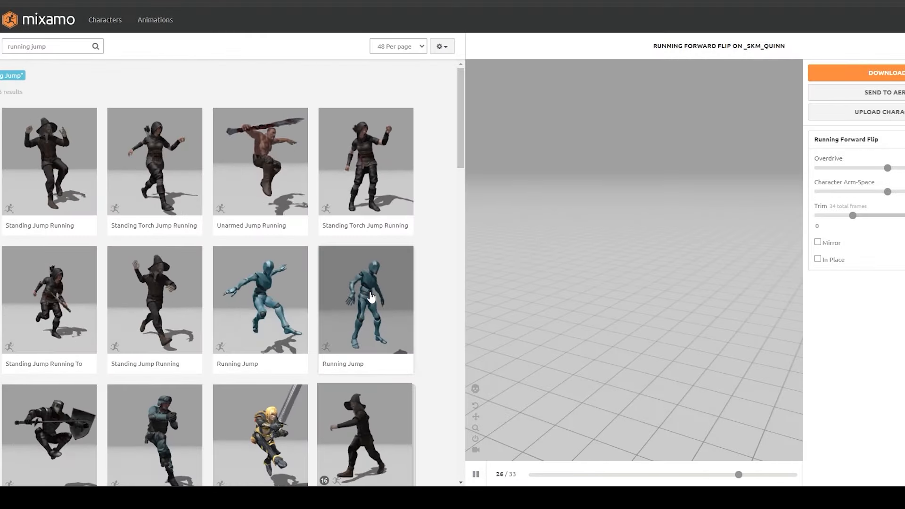
- Select the 66-frame Running Jump animation and download it as FBX Binary without skin
{"action": "left_click", "coordinate": [371, 297]}
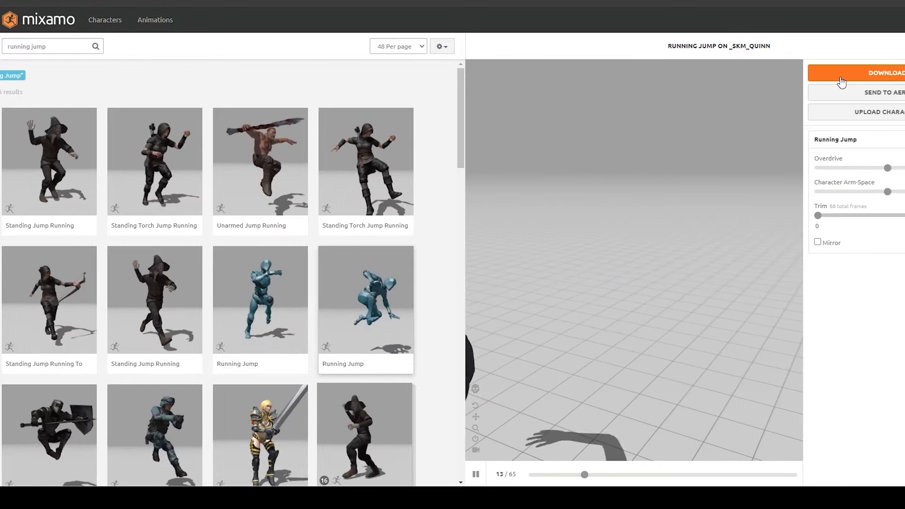
{"action": "left_click", "coordinate": [839, 76]}
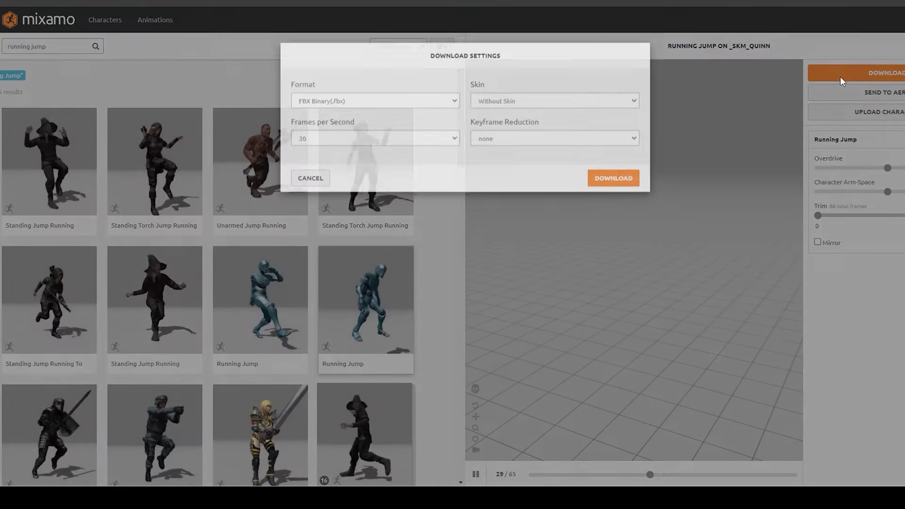
{"action": "left_click", "coordinate": [613, 195]}
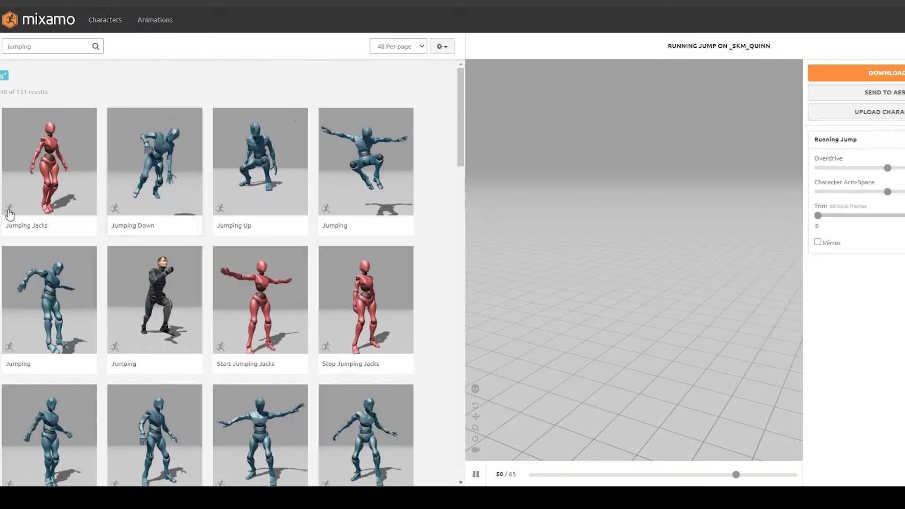
- Find the 38-frame Jumping animation among the "jumping" search results and download it
{"action": "scroll", "coordinate": [230, 273], "scroll_direction": "down", "scroll_amount": 6}
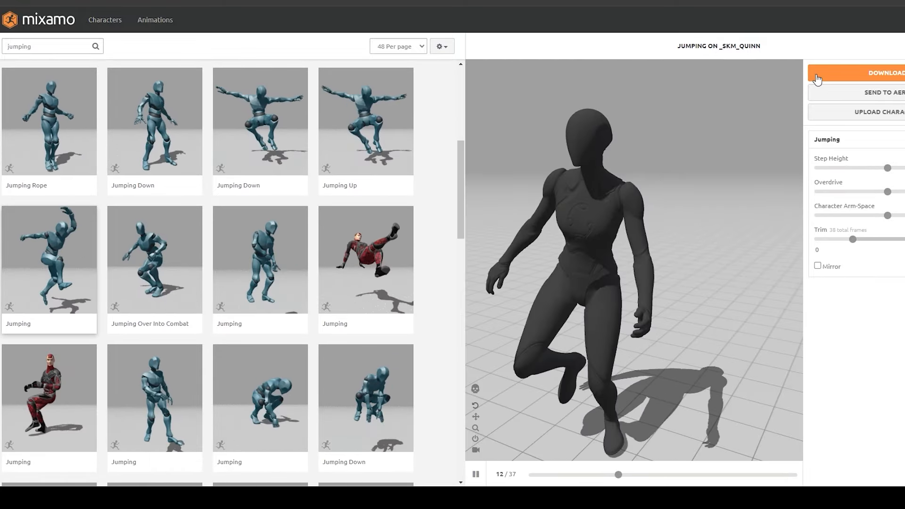
{"action": "left_click", "coordinate": [817, 77]}
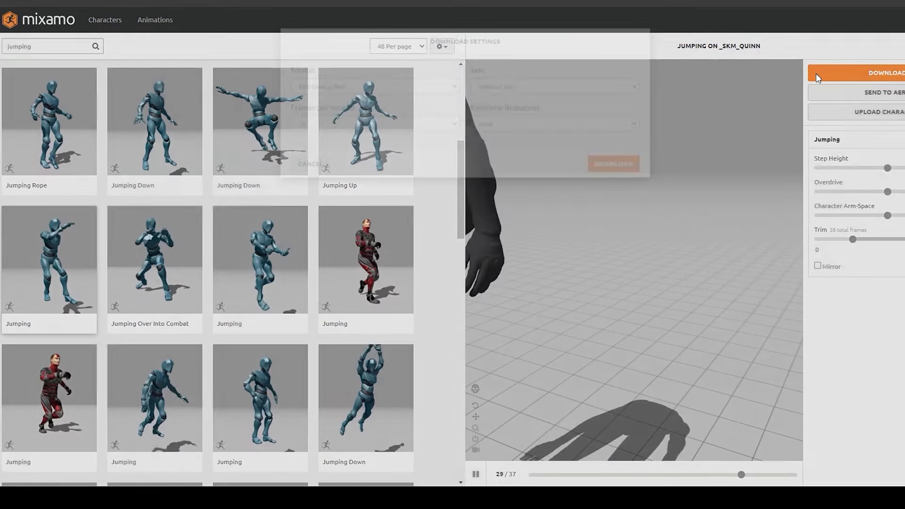
{"action": "left_click", "coordinate": [607, 196]}
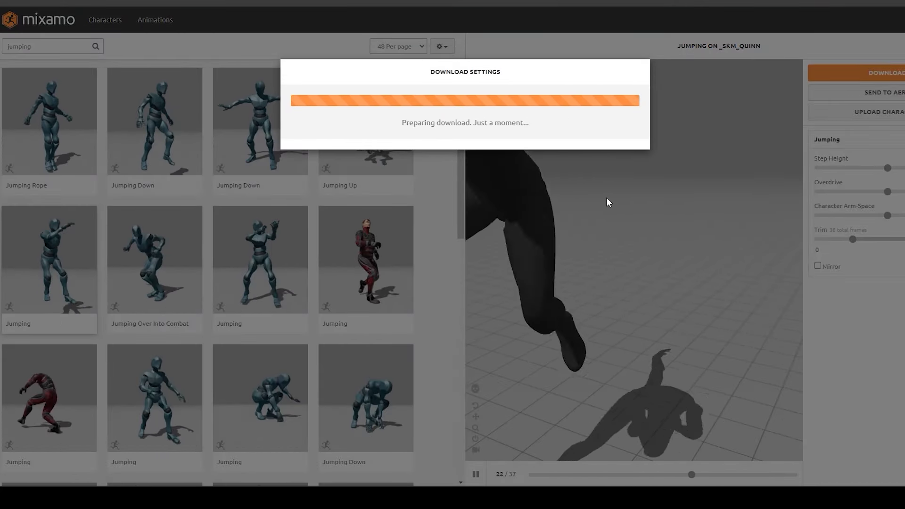
- Select the 80-frame Jumping animation and download it as FBX Binary without skin at 30 frames per second
{"action": "scroll", "coordinate": [231, 274], "scroll_direction": "up", "scroll_amount": 2}
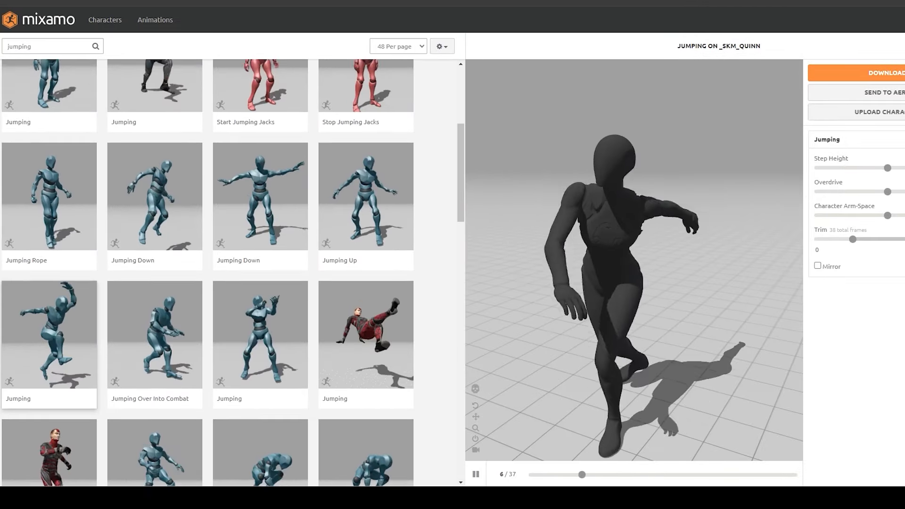
{"action": "scroll", "coordinate": [28, 226], "scroll_direction": "up", "scroll_amount": 2}
{"action": "left_click", "coordinate": [38, 210]}
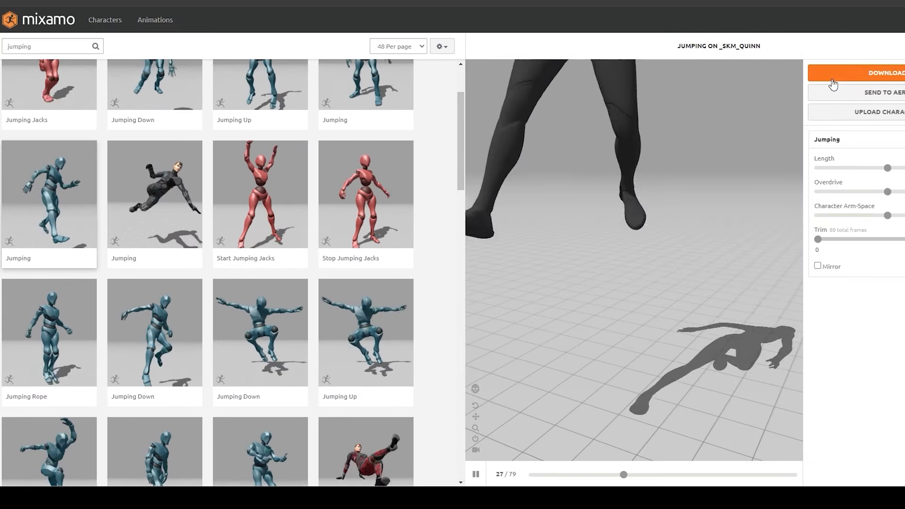
{"action": "left_click", "coordinate": [828, 76]}
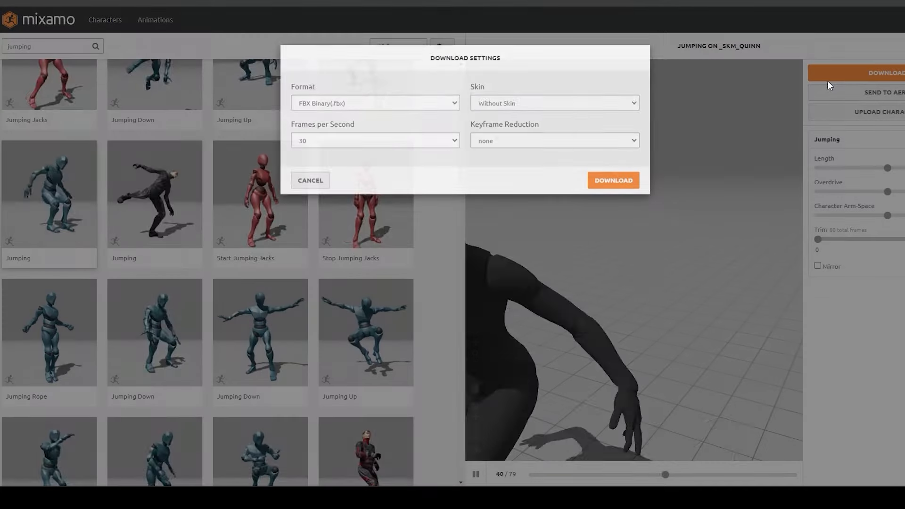
{"action": "left_click", "coordinate": [617, 191]}
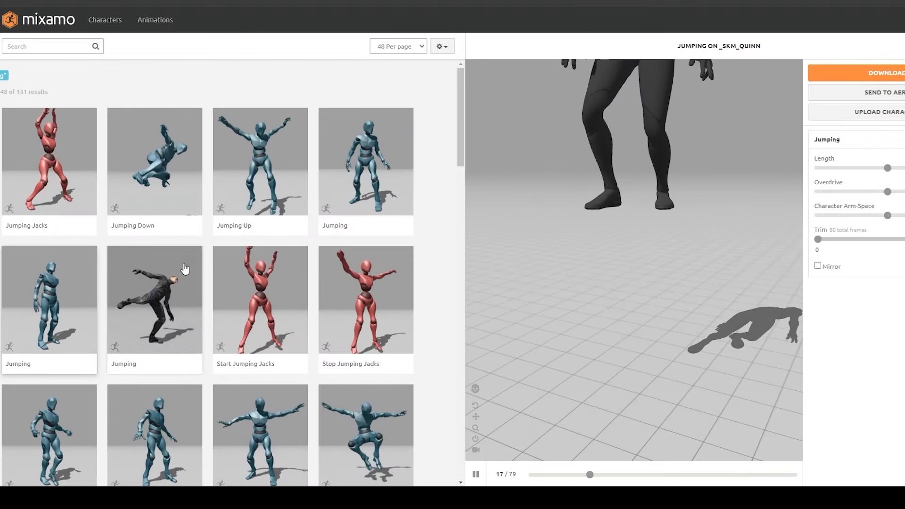
- Select the 36-frame Jumping animation previewed on the black-suited man and download it as FBX Binary without skin at 30 frames per second
{"action": "left_click", "coordinate": [186, 268]}
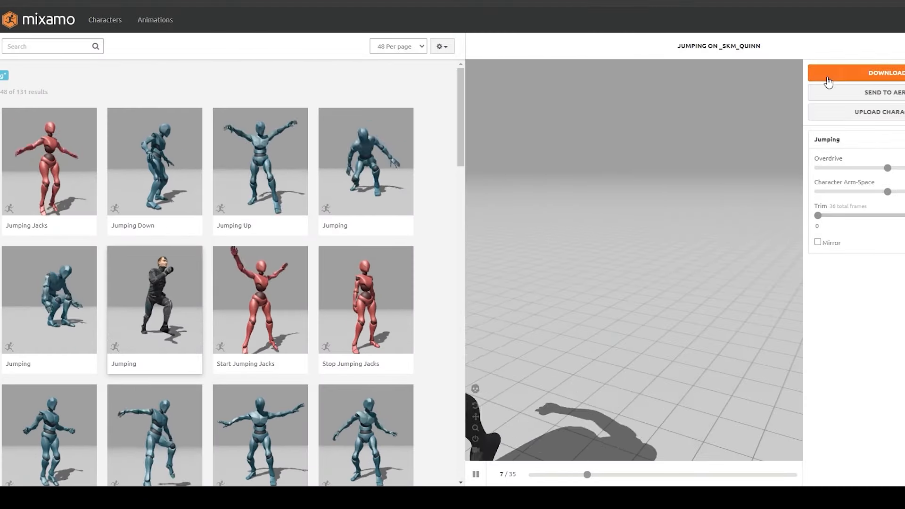
{"action": "left_click", "coordinate": [828, 76]}
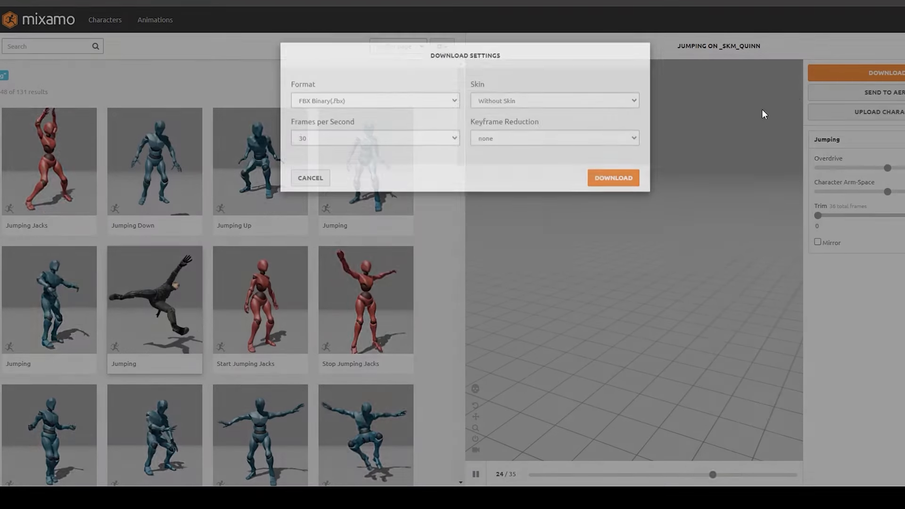
{"action": "left_click", "coordinate": [600, 195]}
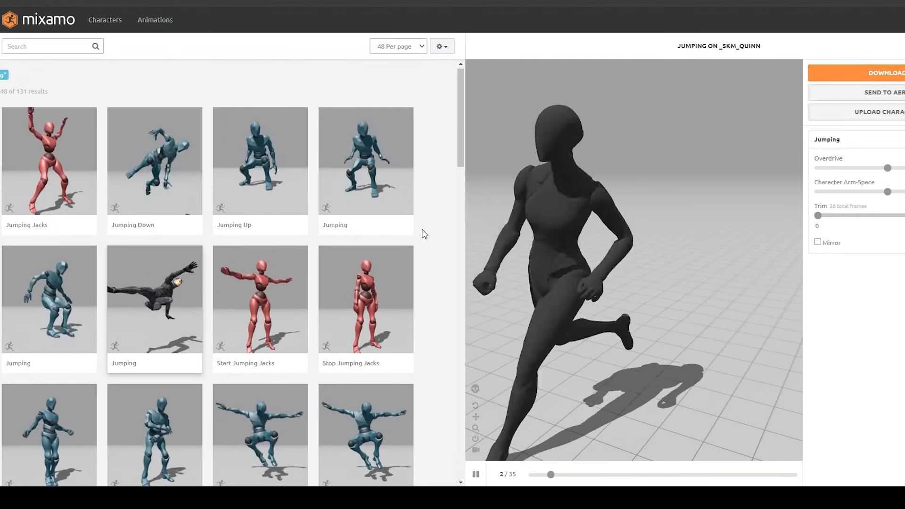
- Find the 37-frame Jumping animation previewed on the red-suited character and download it
{"action": "scroll", "coordinate": [408, 269], "scroll_direction": "down", "scroll_amount": 4}
{"action": "left_click", "coordinate": [409, 337]}
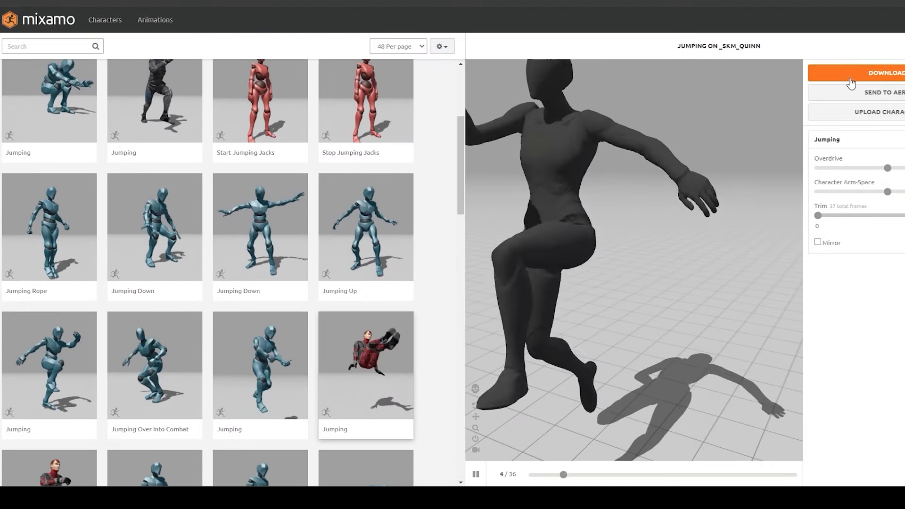
{"action": "left_click", "coordinate": [848, 73]}
{"action": "left_click", "coordinate": [615, 193]}
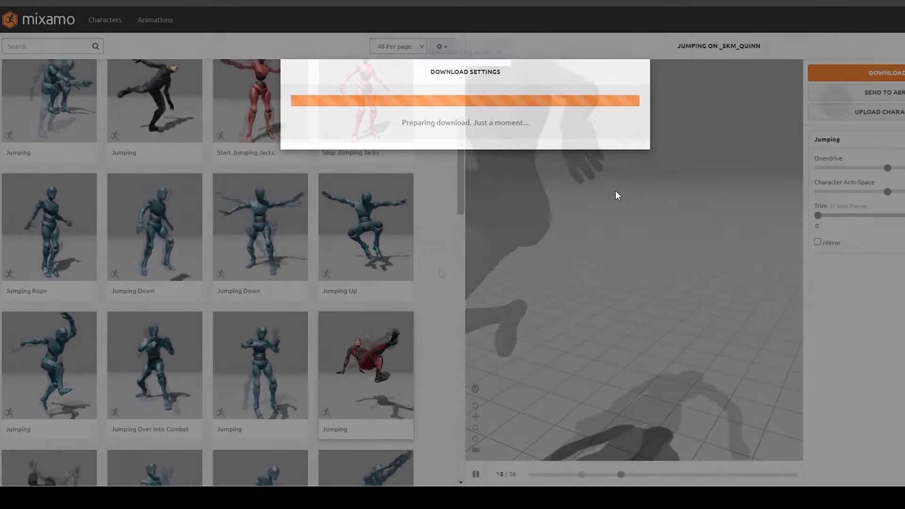
- Download the other red-suited Jumping animation, the 64-frame one in the next row of results
{"action": "scroll", "coordinate": [133, 273], "scroll_direction": "down", "scroll_amount": 4}
{"action": "left_click", "coordinate": [56, 282]}
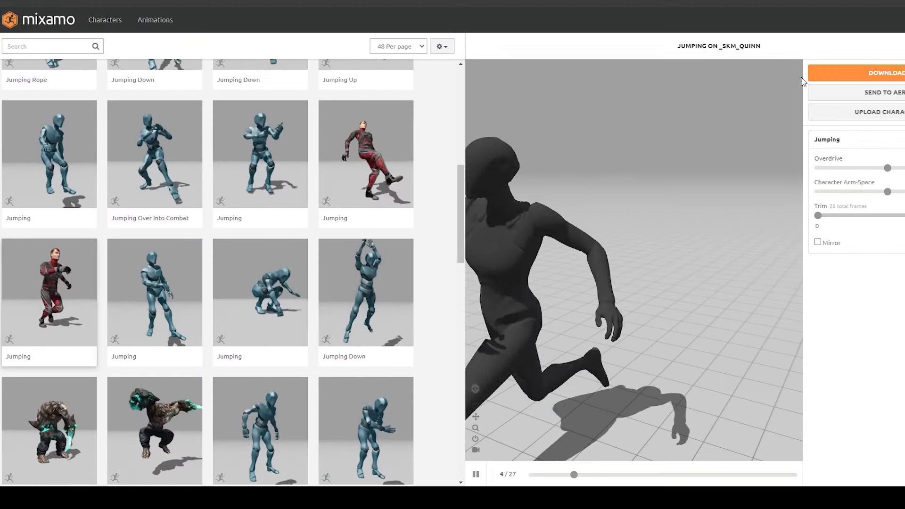
{"action": "left_click", "coordinate": [848, 73]}
{"action": "left_click", "coordinate": [601, 194]}
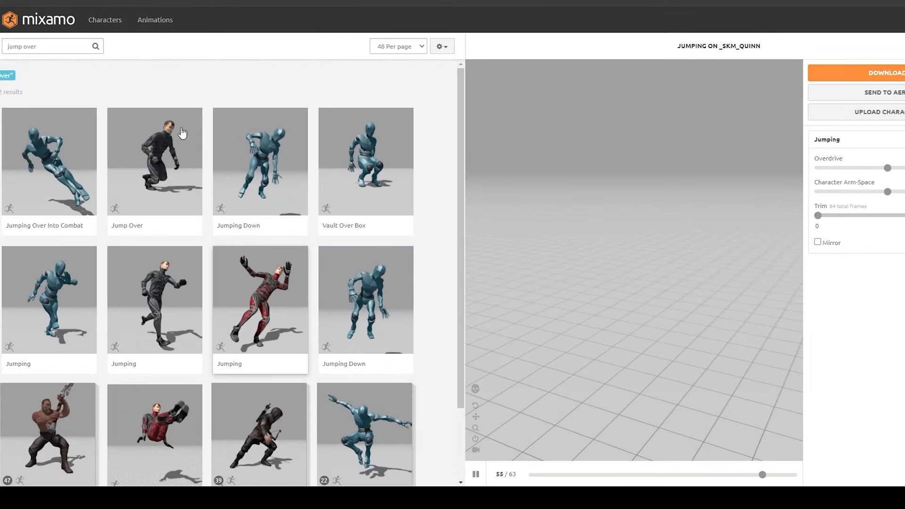
- Search for "jump over" and download the Jump Over animation as FBX Binary without skin at 30 frames per second
{"action": "left_click", "coordinate": [182, 134]}
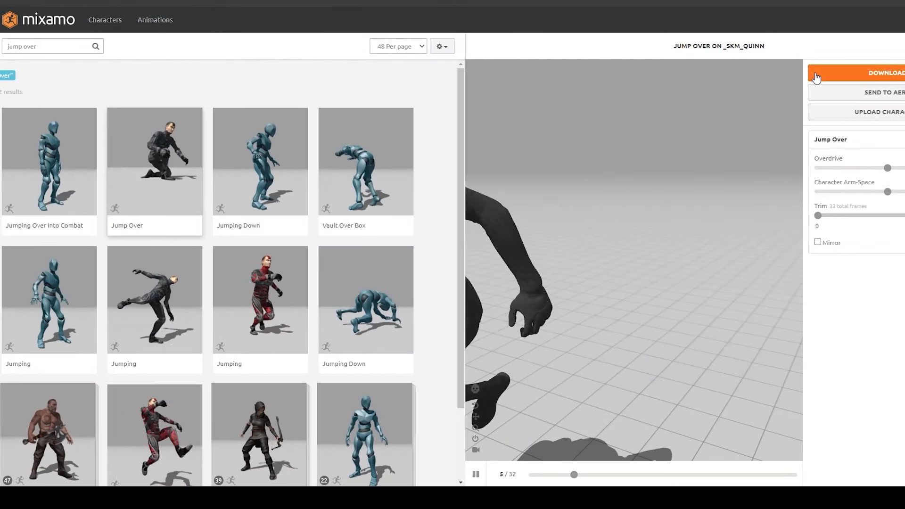
{"action": "left_click", "coordinate": [816, 73]}
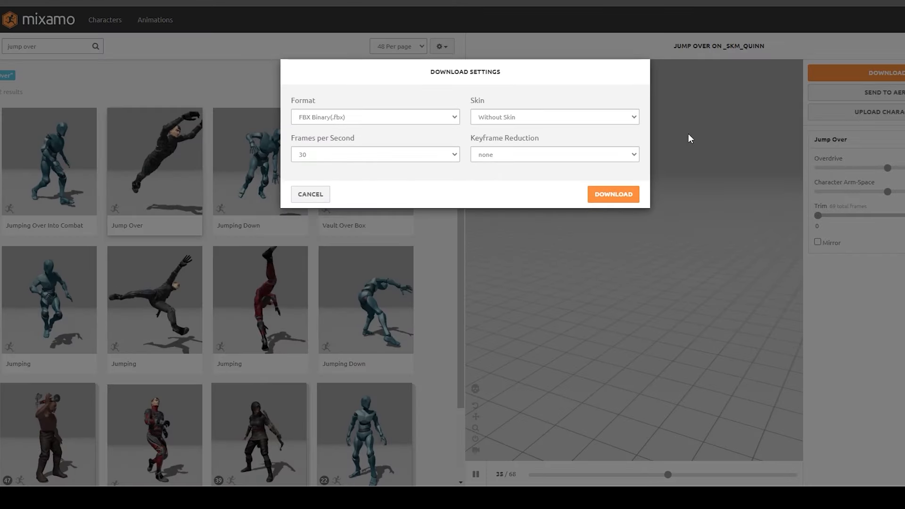
{"action": "left_click", "coordinate": [601, 195]}
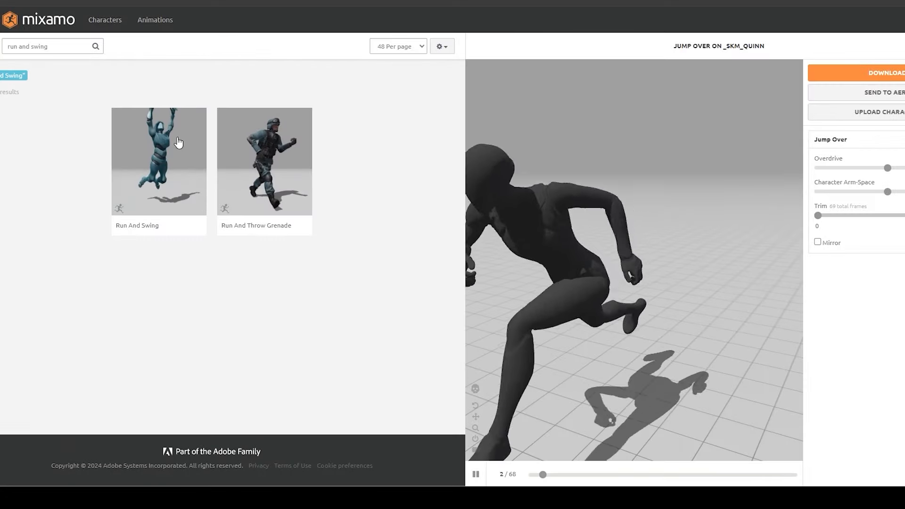
- Search for "run and swing" and download the Run And Swing animation
{"action": "left_click", "coordinate": [180, 141]}
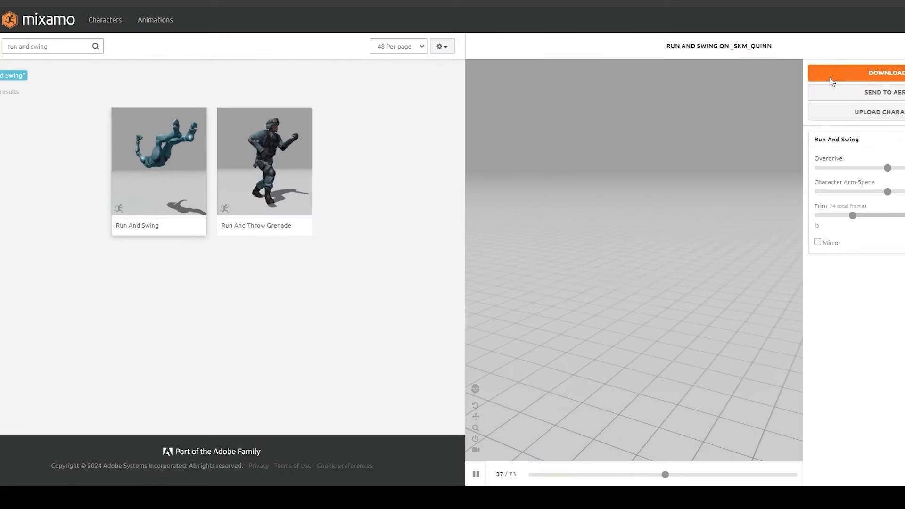
{"action": "left_click", "coordinate": [830, 74]}
{"action": "left_click", "coordinate": [609, 196]}
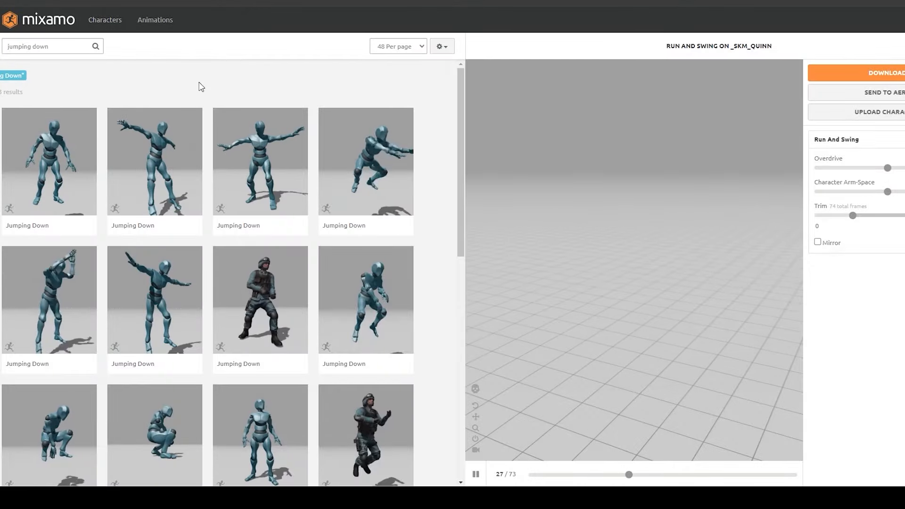
- Search for "jumping down" and download the second-row Jumping Down animation as FBX Binary without skin at 30 frames per second
{"action": "left_click", "coordinate": [156, 296]}
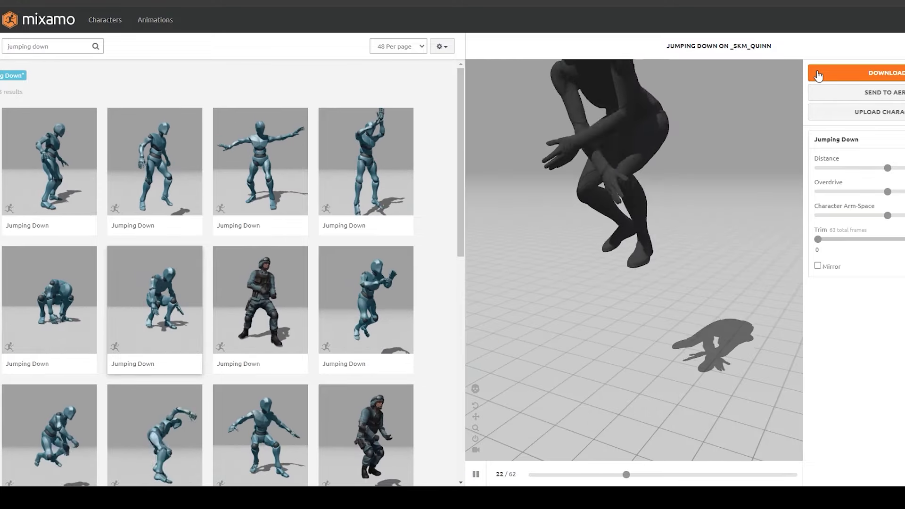
{"action": "left_click", "coordinate": [818, 74]}
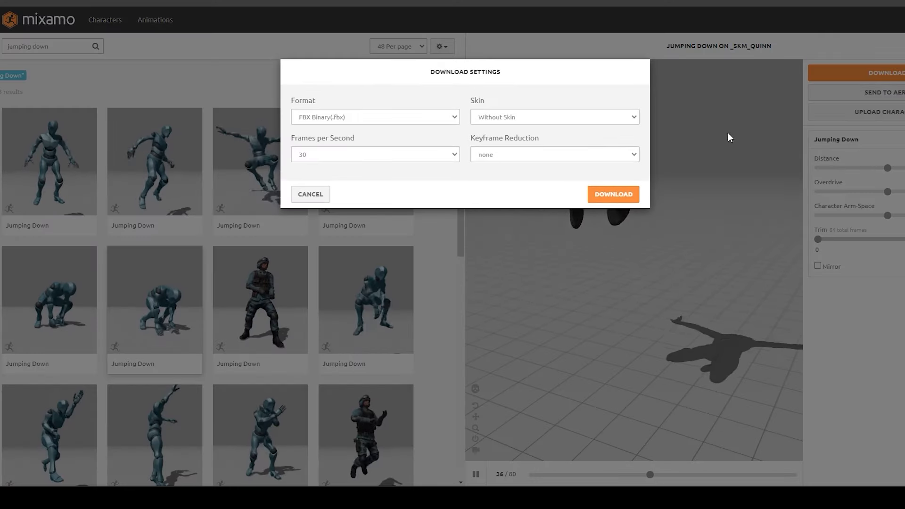
{"action": "left_click", "coordinate": [620, 193]}
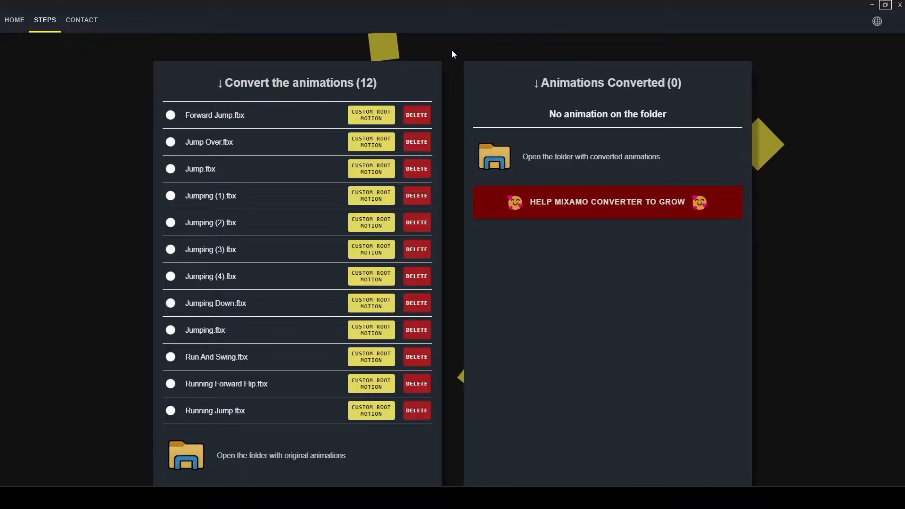
- In Mixamo Converter, set custom root motion of frame 0, height 0, rotation 0 for Forward Jump.fbx, Jump Over.fbx and Jump.fbx
{"action": "left_click", "coordinate": [375, 113]}
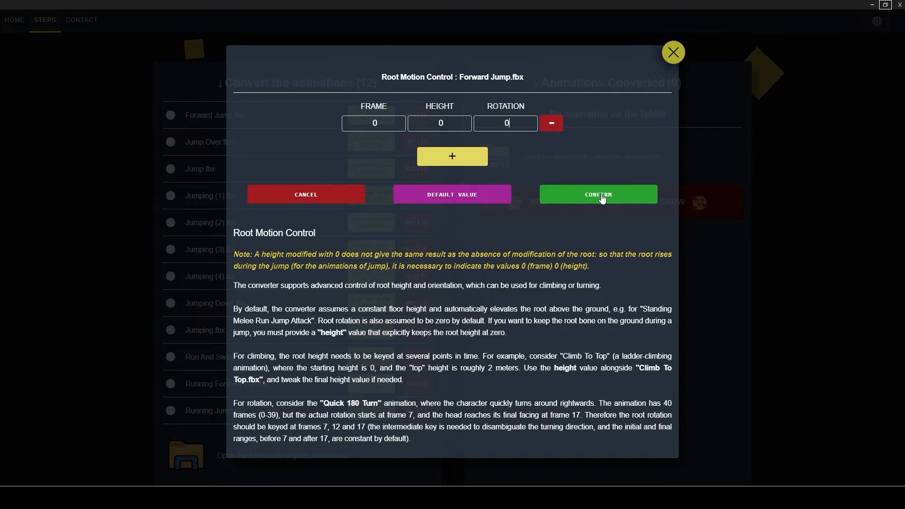
{"action": "left_click", "coordinate": [602, 196]}
{"action": "left_click", "coordinate": [371, 142]}
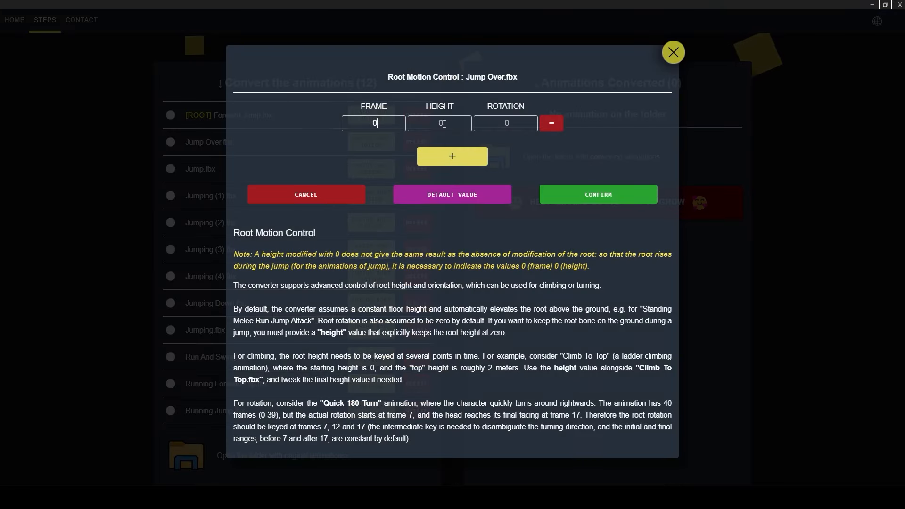
{"action": "left_click", "coordinate": [582, 195]}
{"action": "left_click", "coordinate": [371, 168]}
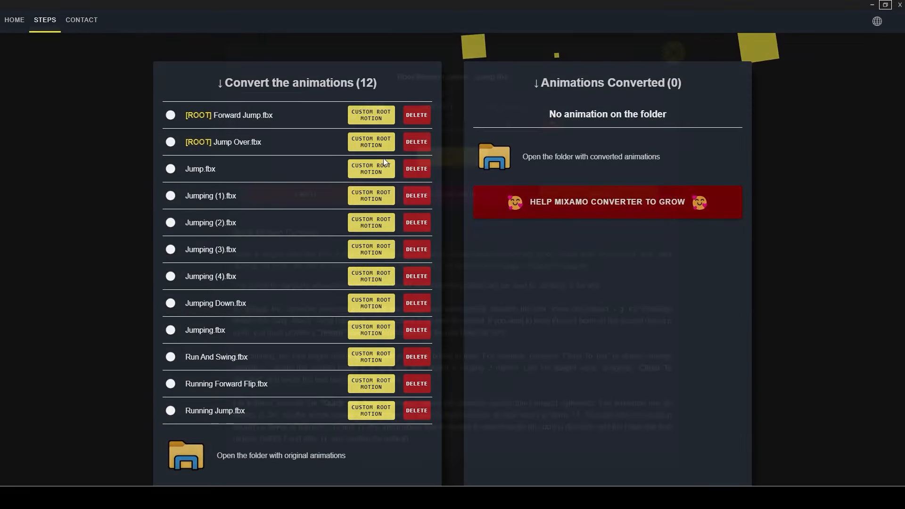
{"action": "left_click", "coordinate": [573, 193]}
- Set custom root motion of frame 0, height 0, rotation 0 for Jumping (1).fbx through Jumping (4).fbx
{"action": "left_click", "coordinate": [371, 195]}
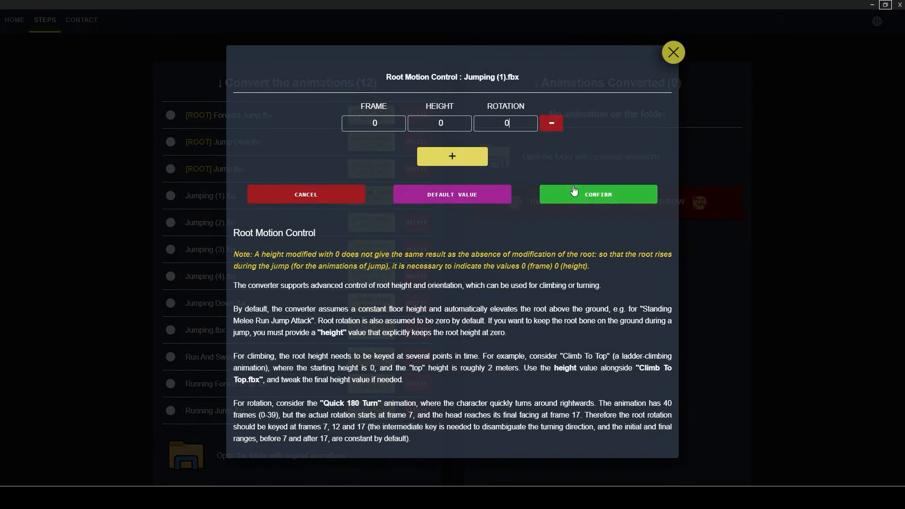
{"action": "left_click", "coordinate": [571, 197]}
{"action": "left_click", "coordinate": [371, 222]}
{"action": "left_click", "coordinate": [571, 203]}
{"action": "left_click", "coordinate": [370, 249]}
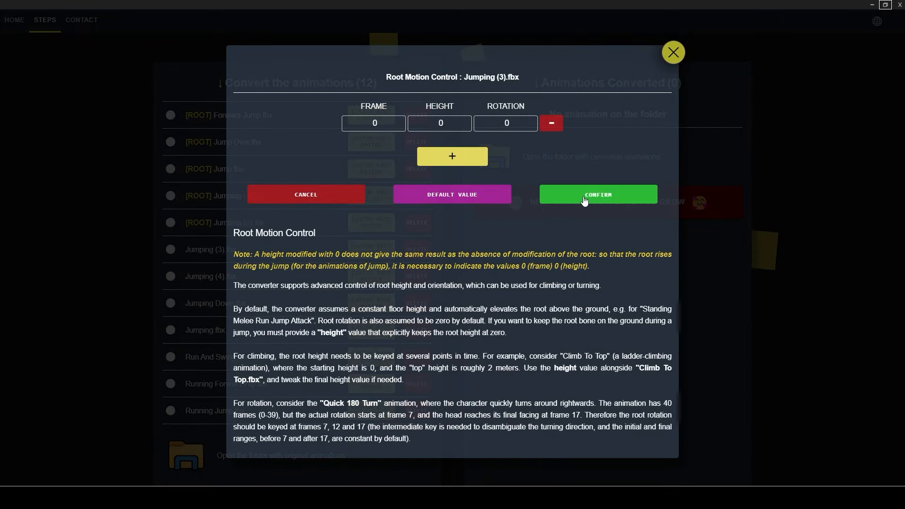
{"action": "left_click", "coordinate": [580, 196]}
{"action": "left_click", "coordinate": [371, 276]}
{"action": "left_click", "coordinate": [583, 195]}
- Set custom root motion of frame 0, height 0, rotation 0 for Jumping Down.fbx, Jumping.fbx and Run And Swing.fbx
{"action": "left_click", "coordinate": [371, 303]}
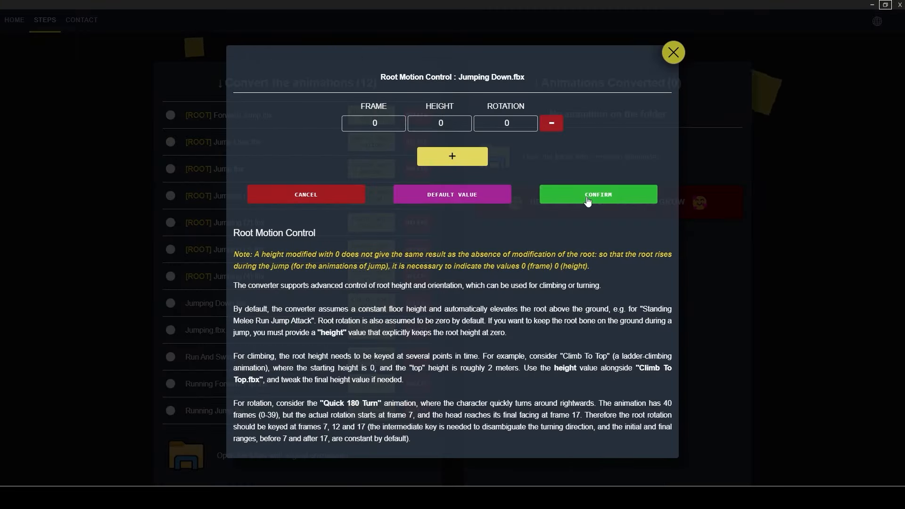
{"action": "left_click", "coordinate": [587, 200]}
{"action": "left_click", "coordinate": [370, 329]}
{"action": "left_click", "coordinate": [581, 196]}
{"action": "left_click", "coordinate": [371, 357]}
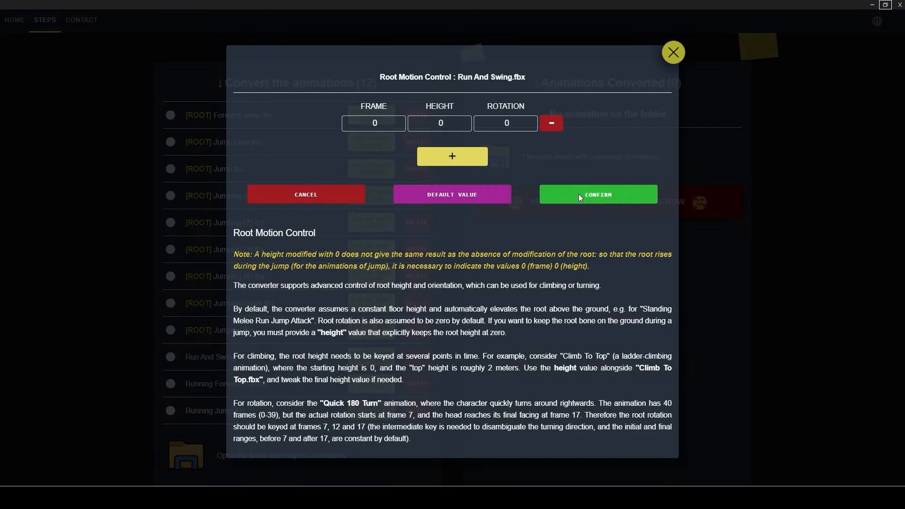
{"action": "left_click", "coordinate": [580, 197]}
- Set custom root motion of frame 0, height 0, rotation 0 for Running Forward Flip.fbx and Running Jump.fbx
{"action": "left_click", "coordinate": [371, 384]}
{"action": "left_click", "coordinate": [580, 196]}
{"action": "left_click", "coordinate": [370, 410]}
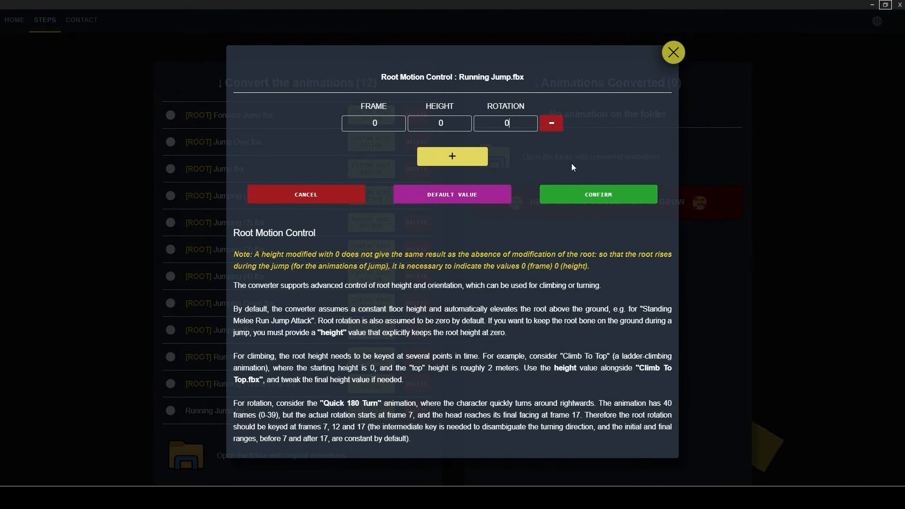
{"action": "left_click", "coordinate": [581, 195]}
- Convert all twelve animations with the .UE suffix in their file names and check the converted list
{"action": "scroll", "coordinate": [264, 424], "scroll_direction": "down", "scroll_amount": 2}
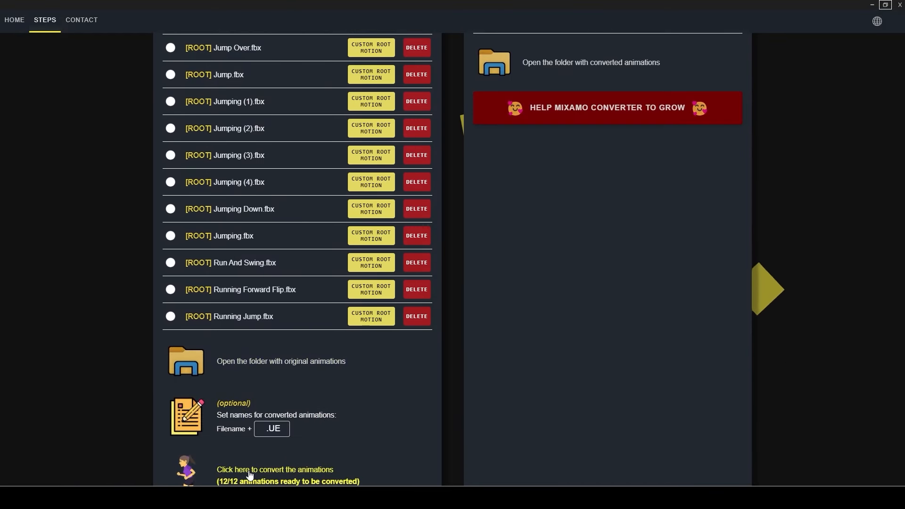
{"action": "left_click", "coordinate": [250, 471]}
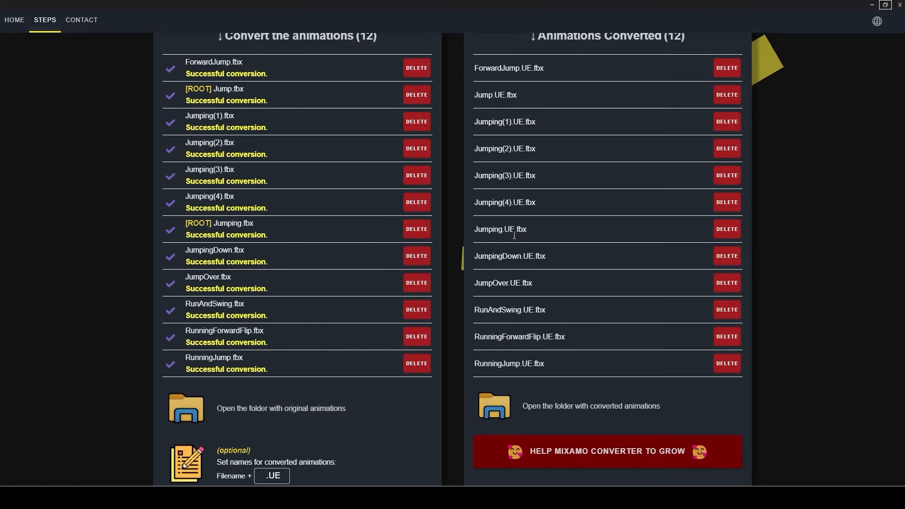
{"action": "scroll", "coordinate": [545, 450], "scroll_direction": "up", "scroll_amount": 1}
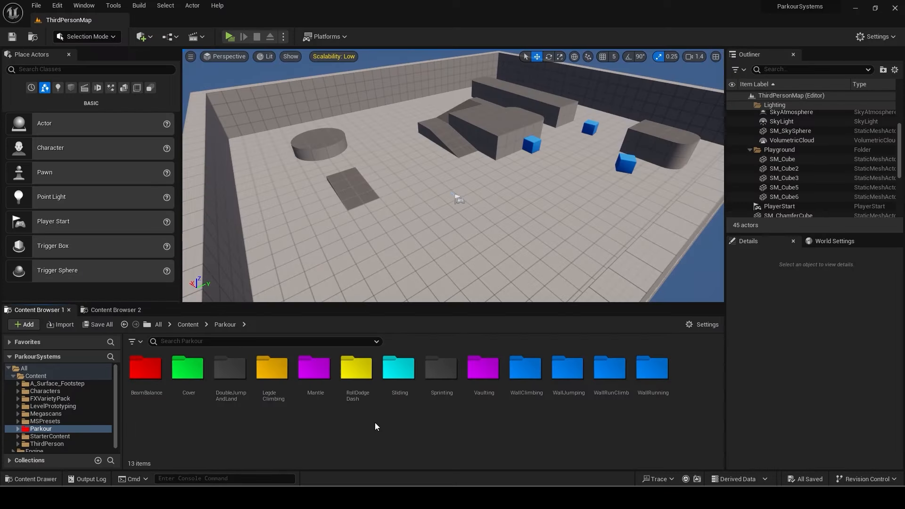
- In Unreal Editor, create a PredictiveMove folder inside Parkour and give it a yellow-green folder color
{"action": "right_click", "coordinate": [374, 422]}
{"action": "left_click", "coordinate": [423, 127]}
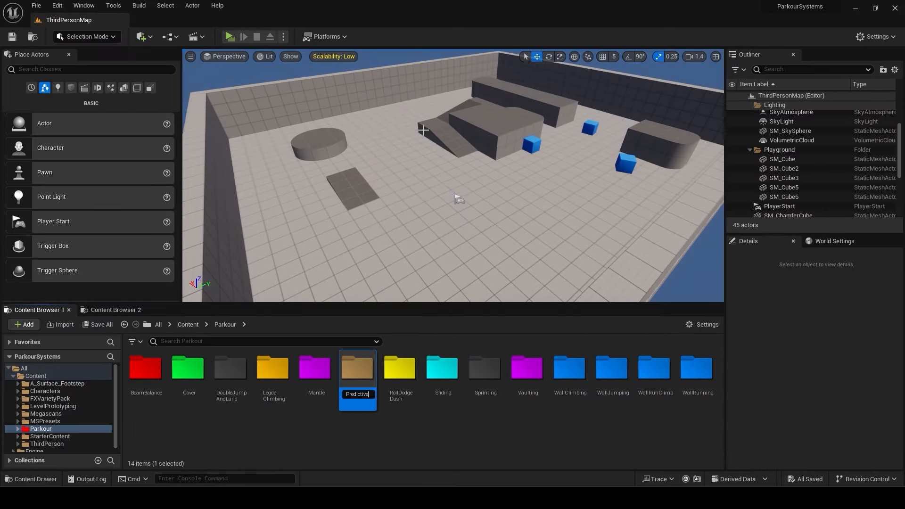
{"action": "right_click", "coordinate": [357, 370]}
{"action": "mouse_move", "coordinate": [386, 248]}
{"action": "left_click", "coordinate": [523, 246]}
{"action": "left_click_drag", "start_coordinate": [536, 304], "coordinate": [547, 374]}
{"action": "left_click", "coordinate": [628, 470]}
- Create an Animations folder inside the PredictiveMove folder and open it
{"action": "double_click", "coordinate": [363, 379]}
{"action": "right_click", "coordinate": [363, 379]}
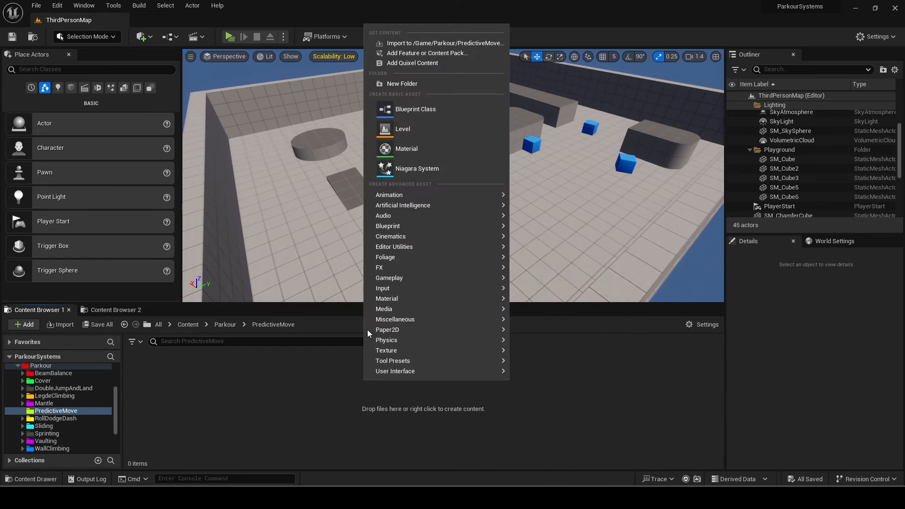
{"action": "left_click", "coordinate": [417, 82]}
{"action": "type", "text": "Animations"}
{"action": "double_click", "coordinate": [149, 375]}
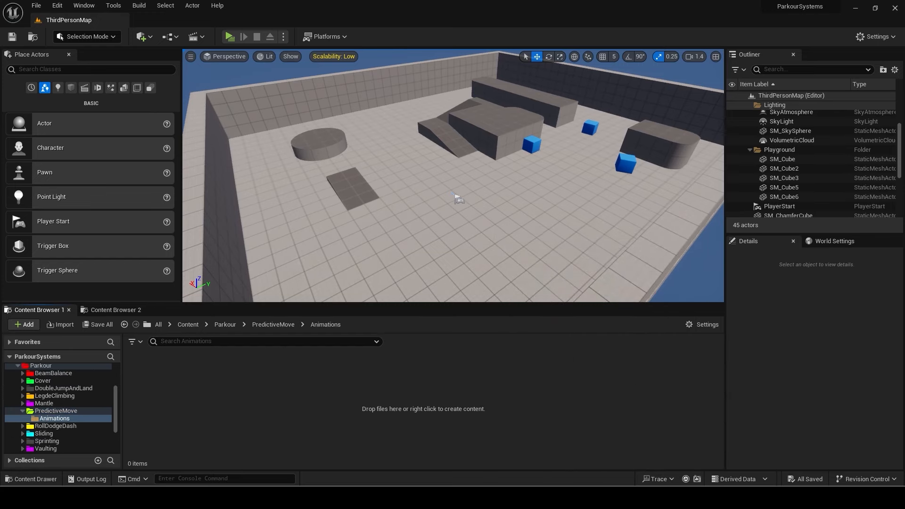
- Import all twelve converted FBX animations into the Animations folder using the SK_Mannequin skeleton
{"action": "left_click_drag", "start_coordinate": [614, 387], "coordinate": [614, 386]}
{"action": "left_click", "coordinate": [519, 132]}
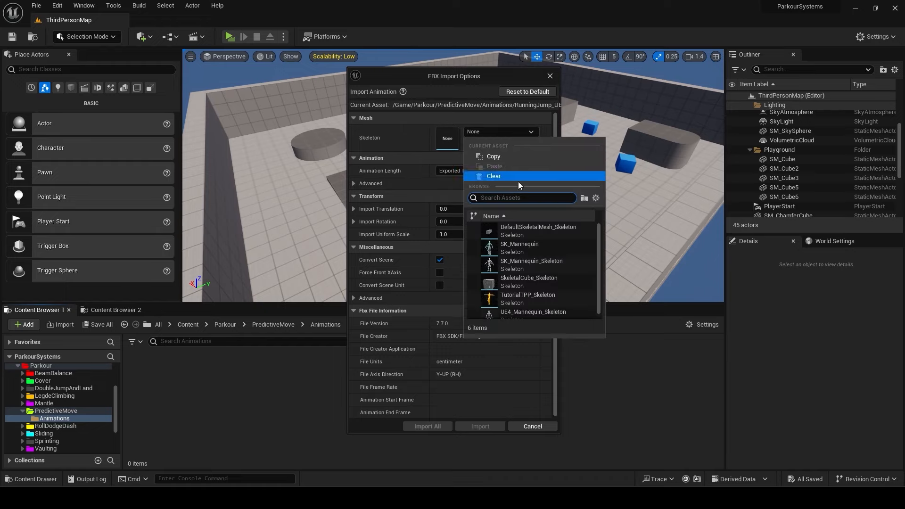
{"action": "left_click", "coordinate": [522, 247]}
{"action": "left_click", "coordinate": [425, 424]}
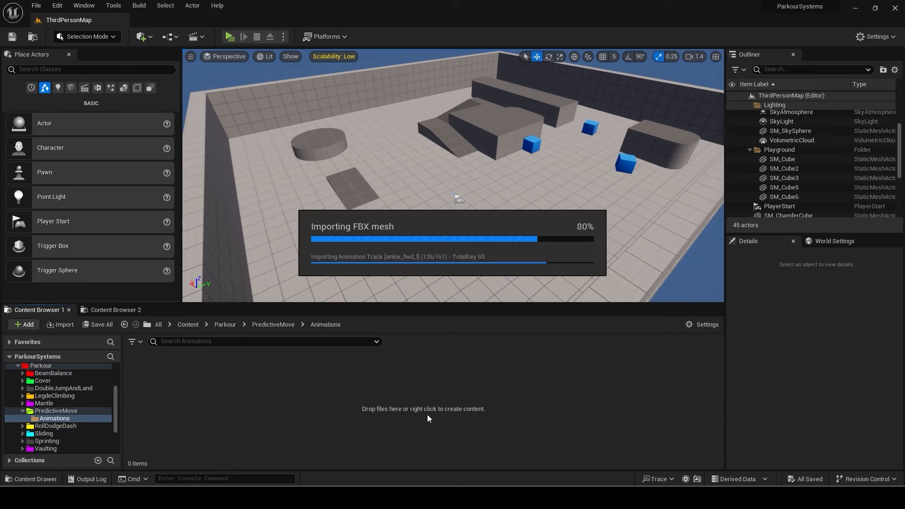
- Enable root motion for all twelve imported animations at once through the property matrix, filtering the properties by root
{"action": "left_click", "coordinate": [427, 412]}
{"action": "key", "text": "ctrl+a"}
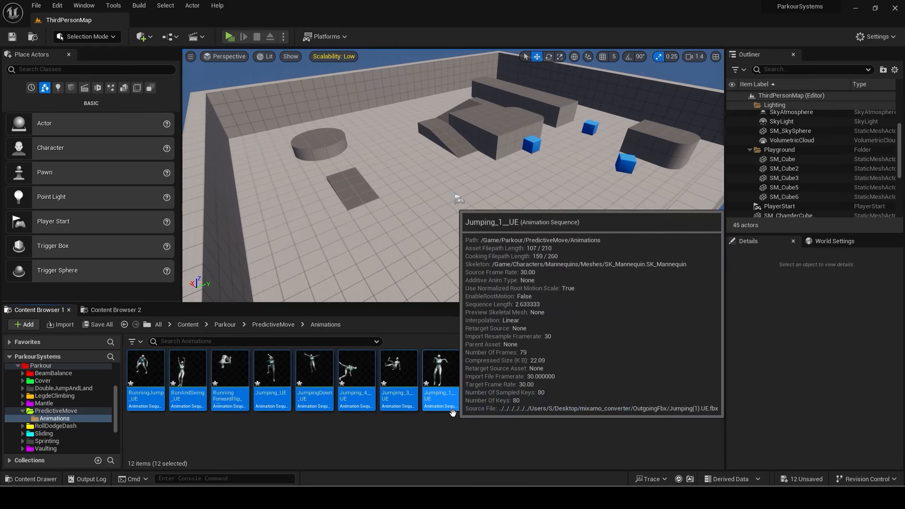
{"action": "right_click", "coordinate": [450, 403]}
{"action": "mouse_move", "coordinate": [510, 267]}
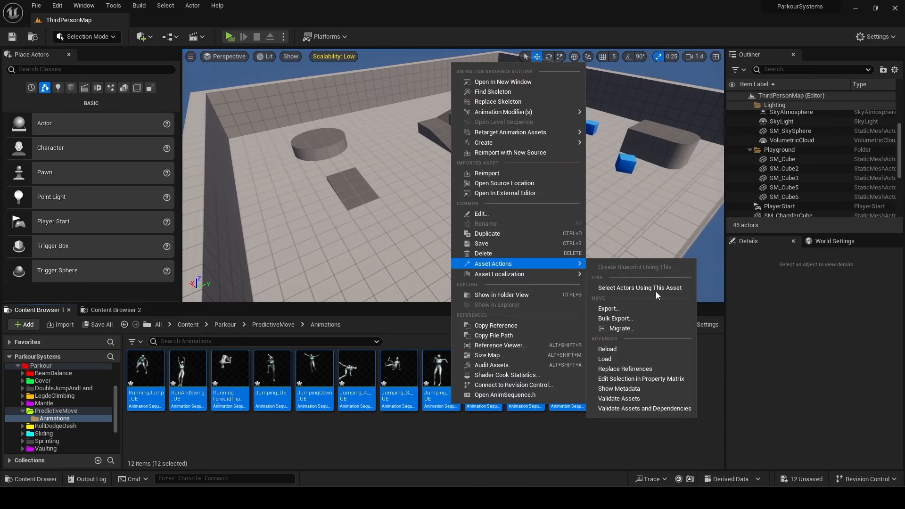
{"action": "left_click", "coordinate": [640, 379]}
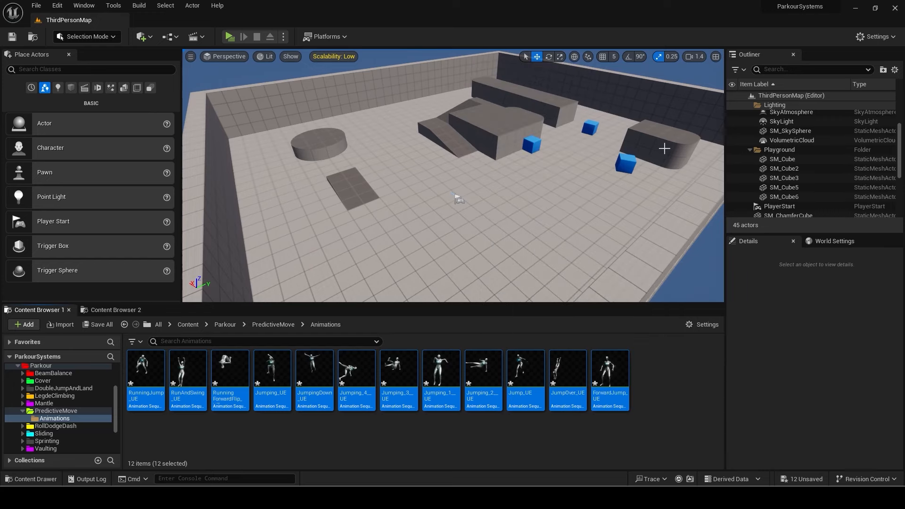
{"action": "left_click_drag", "start_coordinate": [255, 168], "coordinate": [217, 25]}
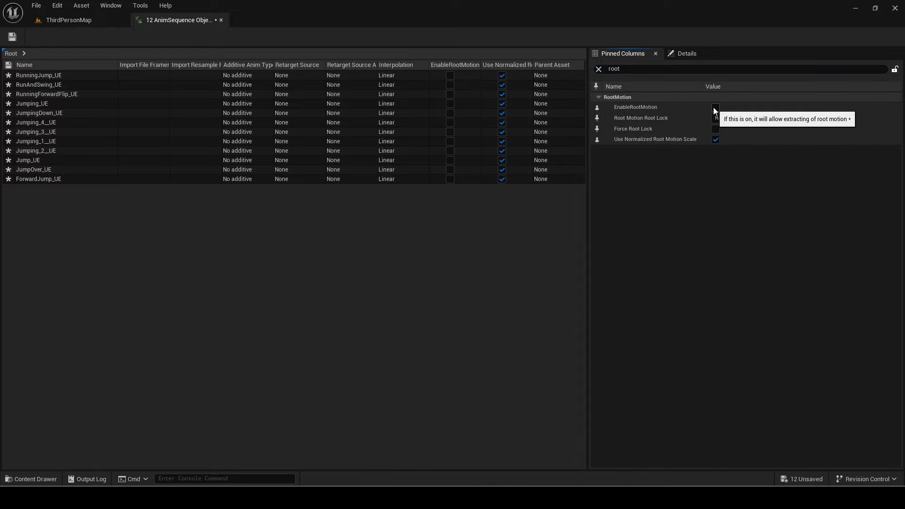
{"action": "left_click", "coordinate": [714, 107]}
{"action": "left_click", "coordinate": [220, 19]}
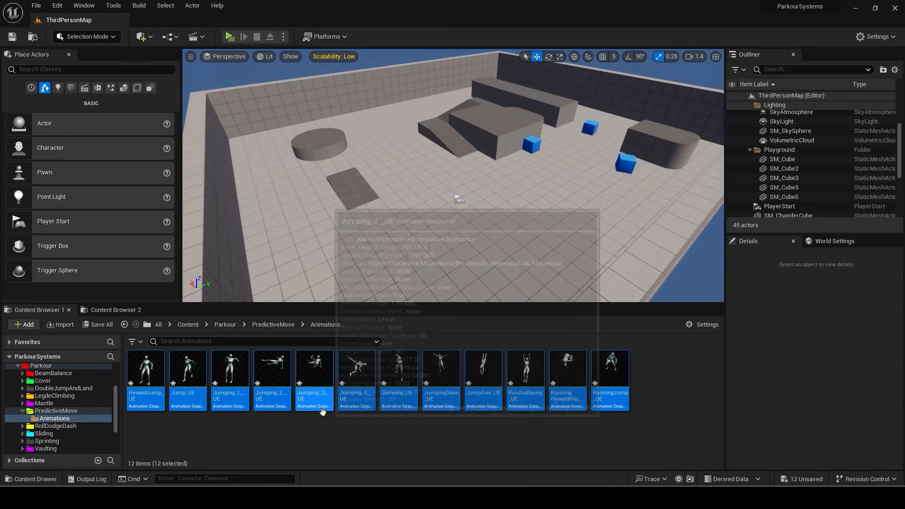
- Open Jumping_3__UE, select its root bone, disable root motion and scrub the animation to examine how the root moves
{"action": "left_click", "coordinate": [325, 378]}
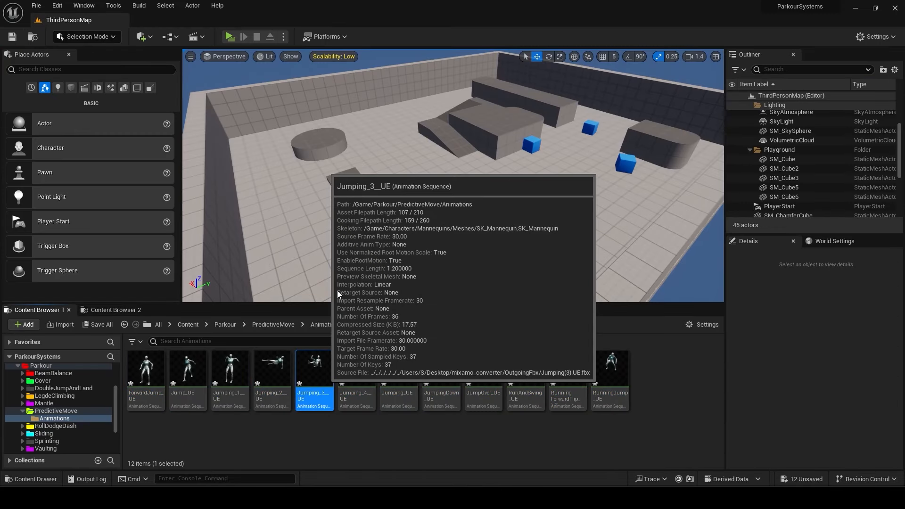
{"action": "left_click_drag", "start_coordinate": [281, 171], "coordinate": [262, 28]}
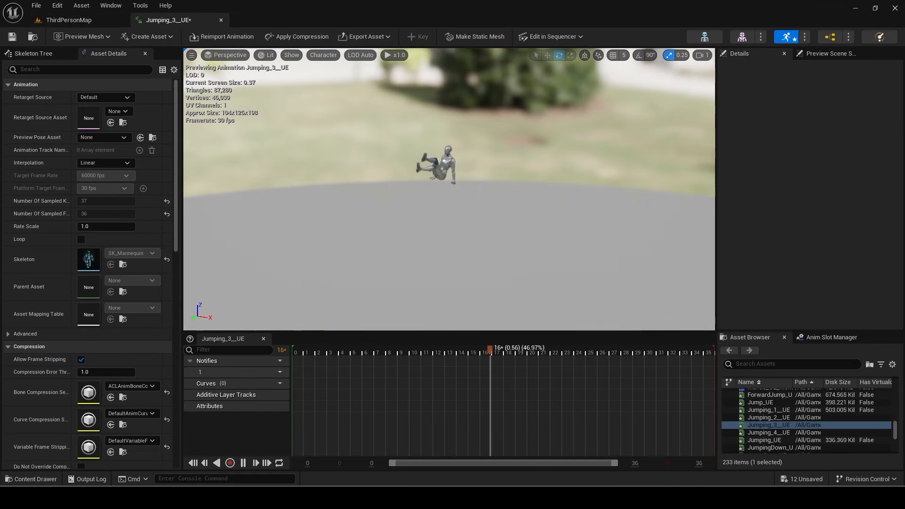
{"action": "right_click_drag", "start_coordinate": [396, 273], "coordinate": [390, 272]}
{"action": "left_click_drag", "start_coordinate": [401, 350], "coordinate": [281, 363]}
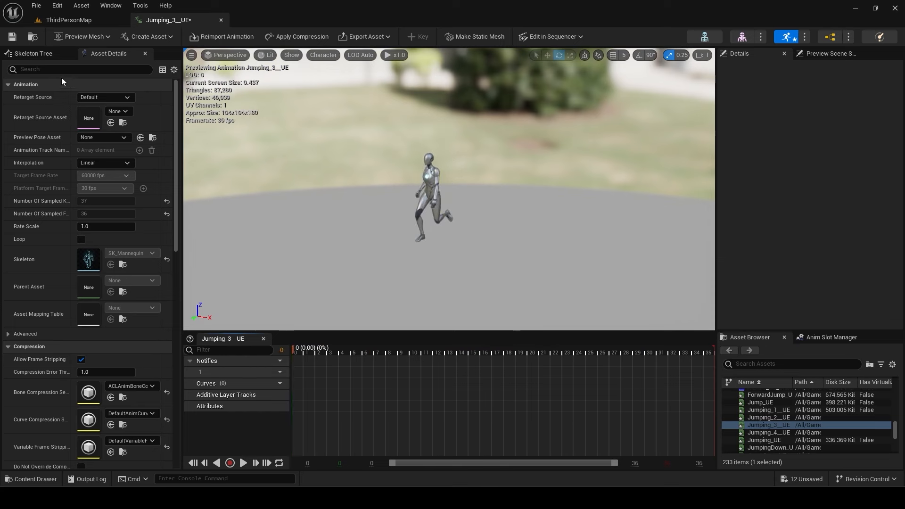
{"action": "left_click", "coordinate": [42, 53]}
{"action": "left_click", "coordinate": [50, 96]}
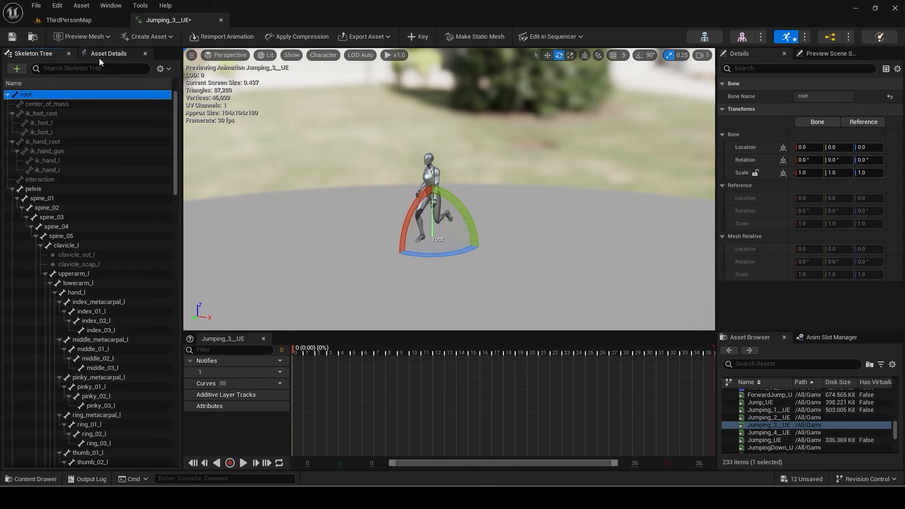
{"action": "left_click", "coordinate": [101, 53]}
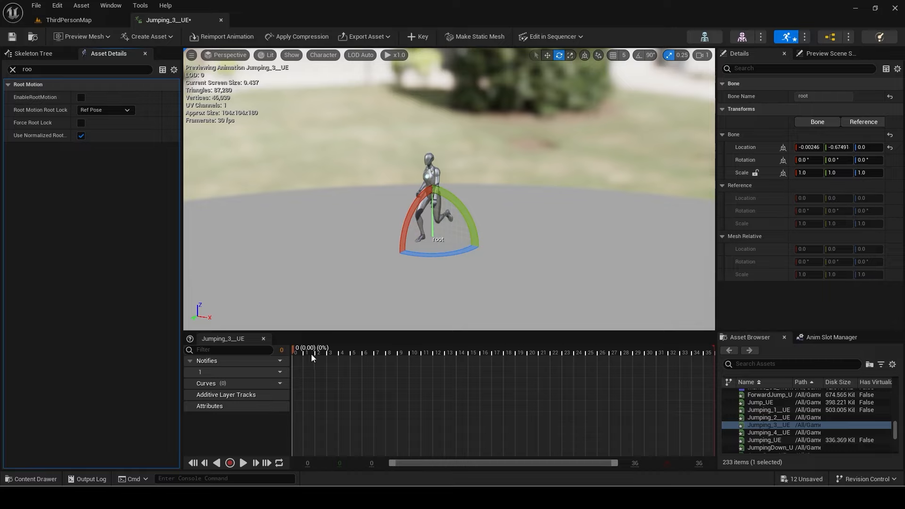
{"action": "left_click_drag", "start_coordinate": [311, 355], "coordinate": [491, 355]}
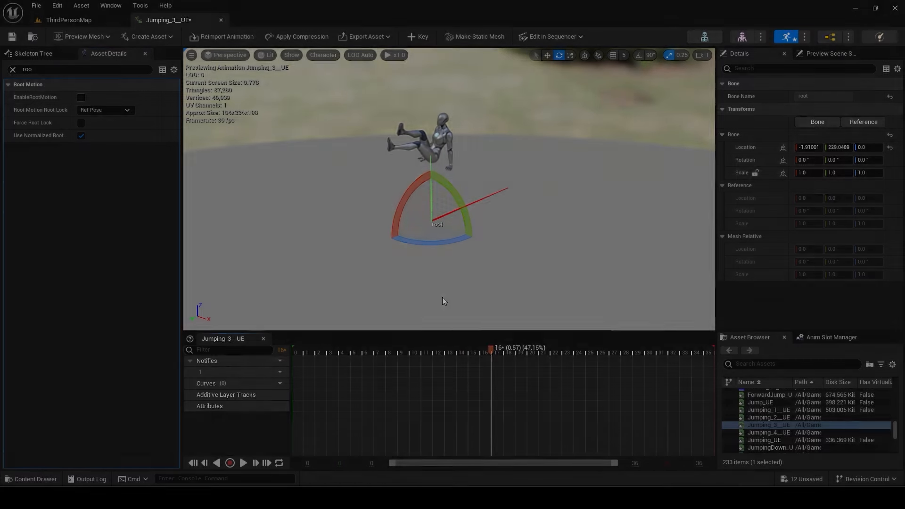
- Reimport Jumping_3__UE, re-enable its root motion and close the animation
{"action": "type", "text": "t"}
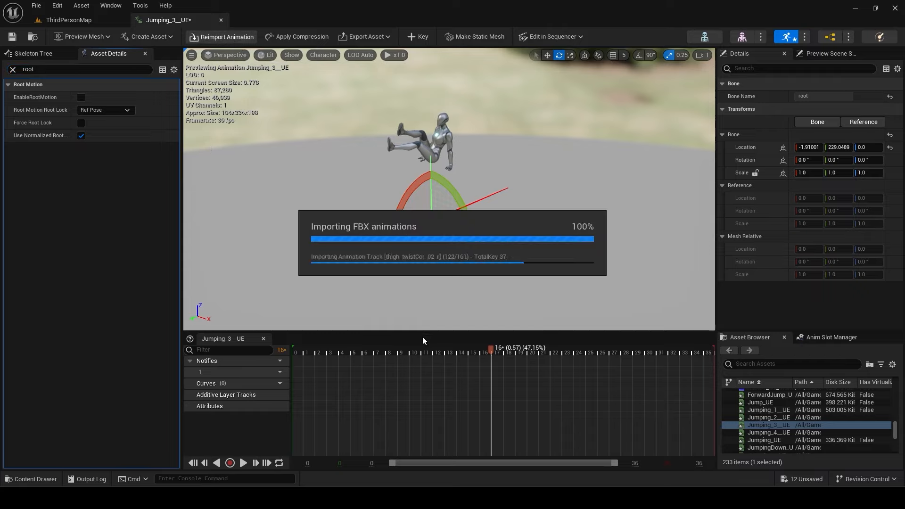
{"action": "left_click_drag", "start_coordinate": [418, 354], "coordinate": [282, 337]}
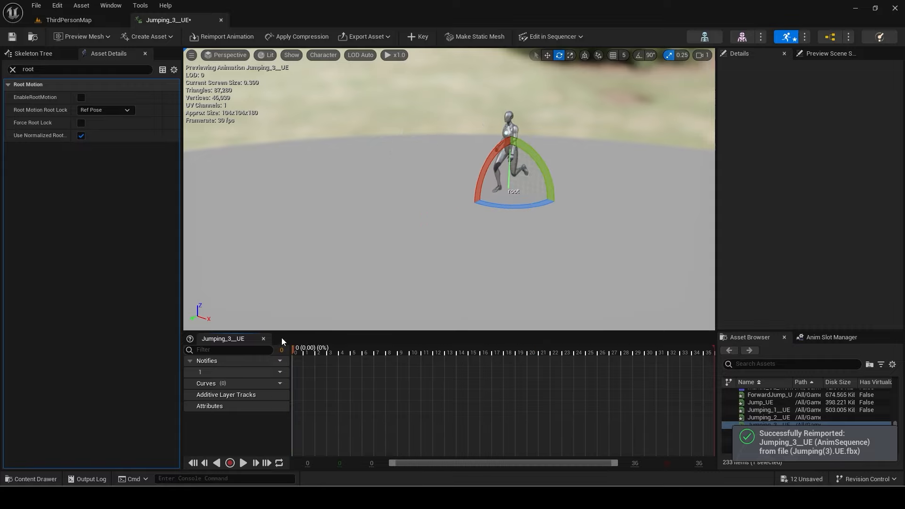
{"action": "key", "text": "space"}
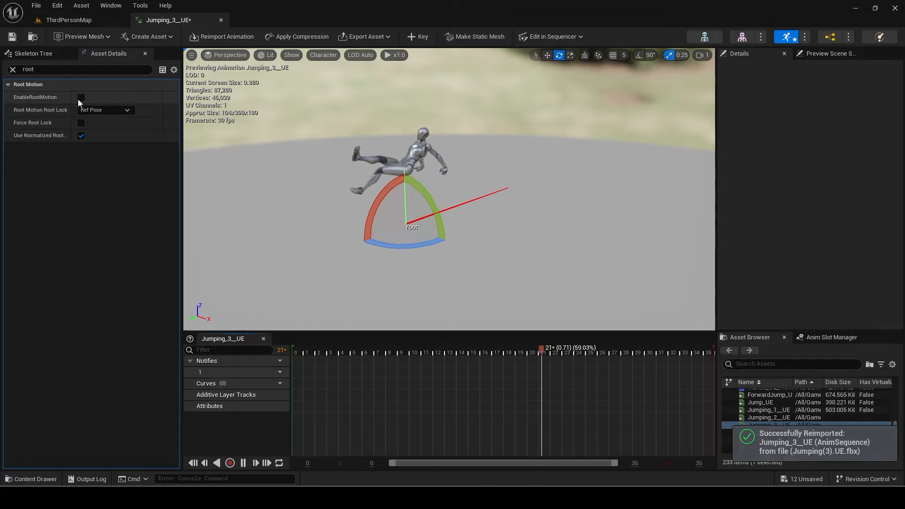
{"action": "left_click", "coordinate": [13, 69]}
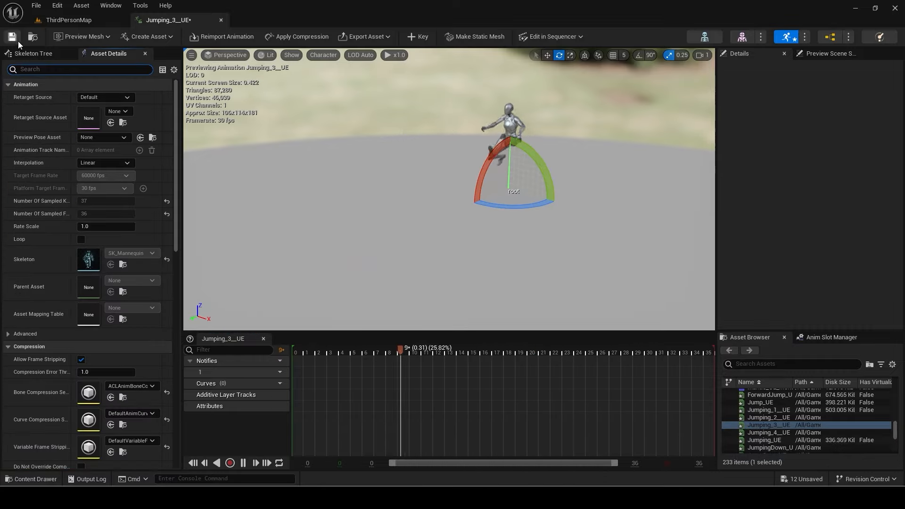
{"action": "left_click", "coordinate": [221, 20]}
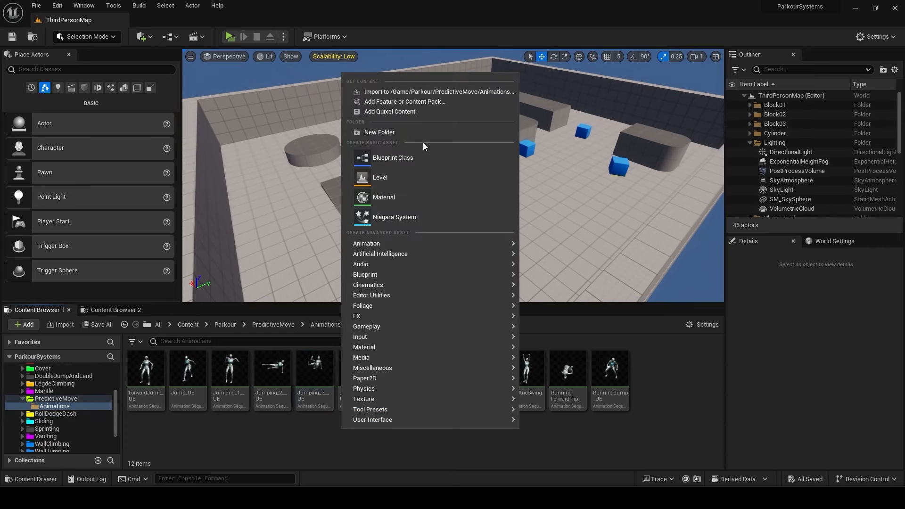
- Create a RegularJump folder in Animations and move ForwardJump_UE, Jump_UE, Jumping_1__UE, Jumping_UE, RunningForwardFlip_UE and RunningJump_UE into it
{"action": "left_click", "coordinate": [424, 132]}
{"action": "type", "text": "RegularJump"}
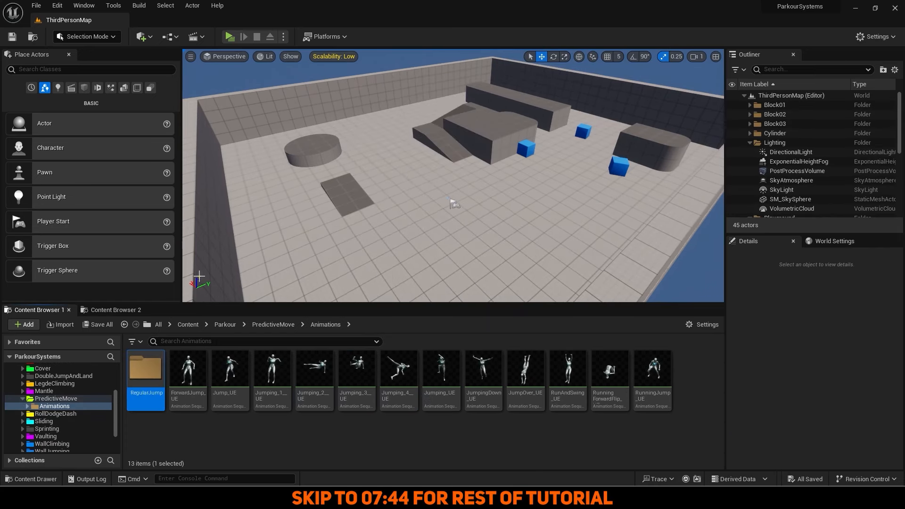
{"action": "left_click", "coordinate": [188, 380]}
{"action": "left_click", "coordinate": [223, 379], "text": "ctrl"}
{"action": "left_click", "coordinate": [621, 380], "text": "ctrl"}
{"action": "left_click", "coordinate": [648, 380], "text": "ctrl"}
{"action": "left_click", "coordinate": [437, 370], "text": "ctrl"}
{"action": "left_click", "coordinate": [282, 361], "text": "ctrl"}
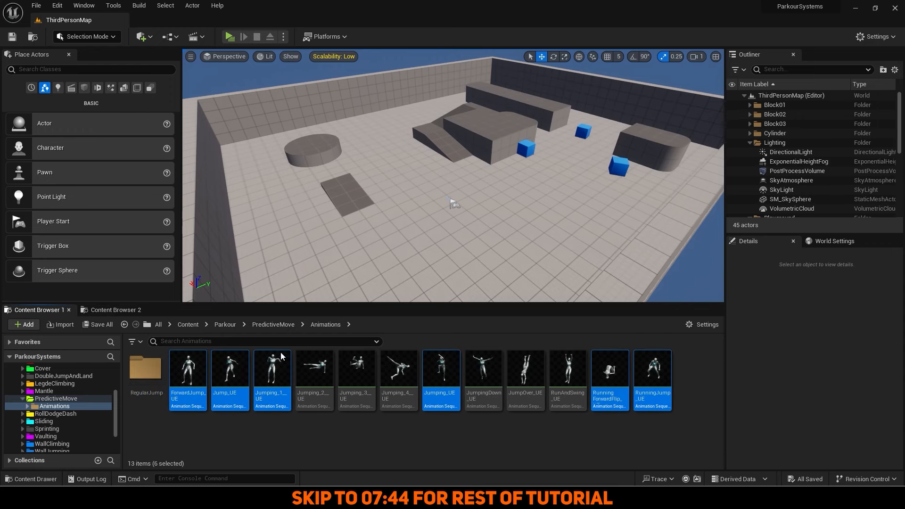
{"action": "left_click_drag", "start_coordinate": [282, 357], "coordinate": [145, 372]}
{"action": "left_click", "coordinate": [172, 402]}
- In the RegularJump folder, rename ForwardJump_UE as SmallJump_UE and Jump_UE as BigJump_UE
{"action": "double_click", "coordinate": [145, 370]}
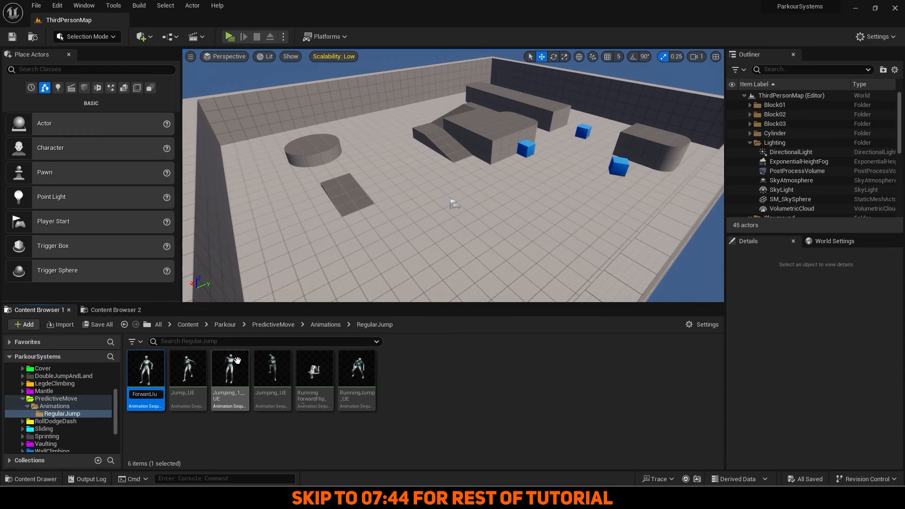
{"action": "type", "text": "llJump"}
{"action": "key", "text": "Return"}
{"action": "left_click", "coordinate": [148, 367]}
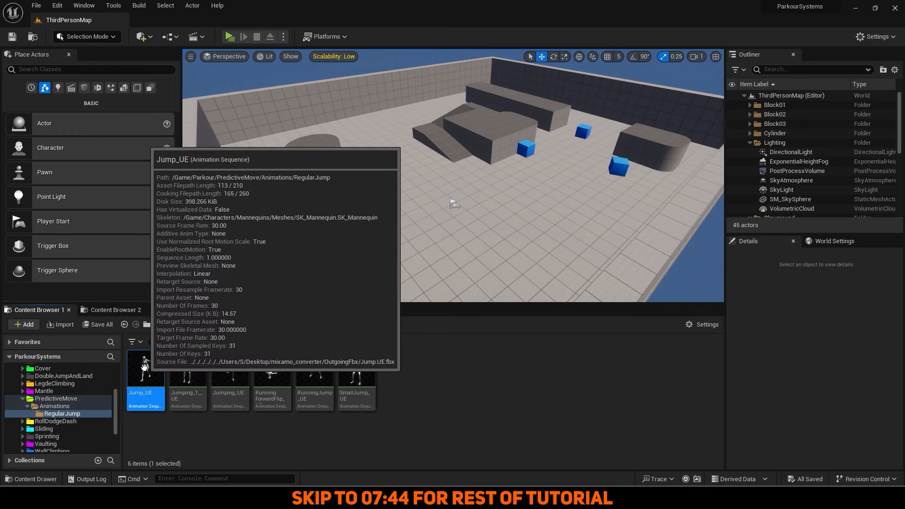
{"action": "key", "text": "F2"}
{"action": "key", "text": "Home"}
{"action": "type", "text": "Big"}
{"action": "key", "text": "Return"}
- Rename Jumping_UE as StepUp_UE and Jumping_1__UE as StepDown_UE
{"action": "left_click", "coordinate": [225, 367]}
{"action": "key", "text": "F2"}
{"action": "key", "text": "Home"}
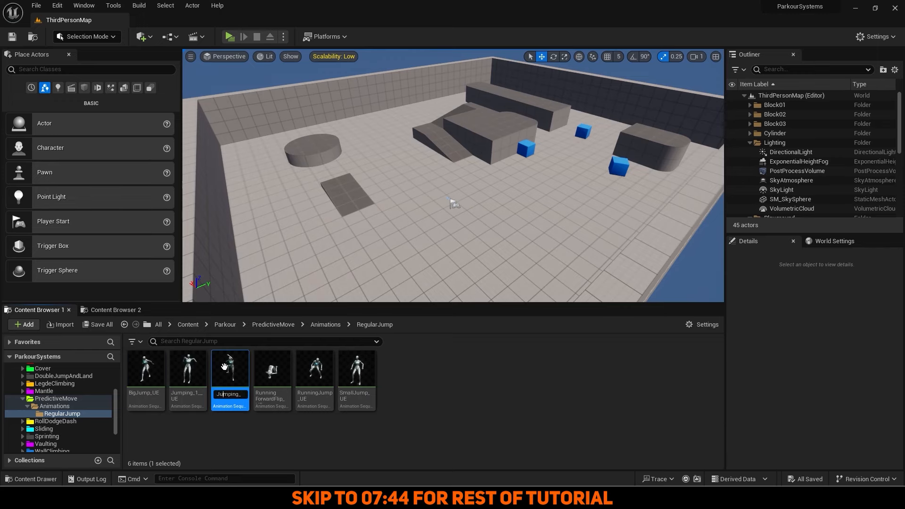
{"action": "type", "text": "StepUp"}
{"action": "key", "text": "Return"}
{"action": "left_click", "coordinate": [196, 366]}
{"action": "key", "text": "F2"}
{"action": "key", "text": "Home"}
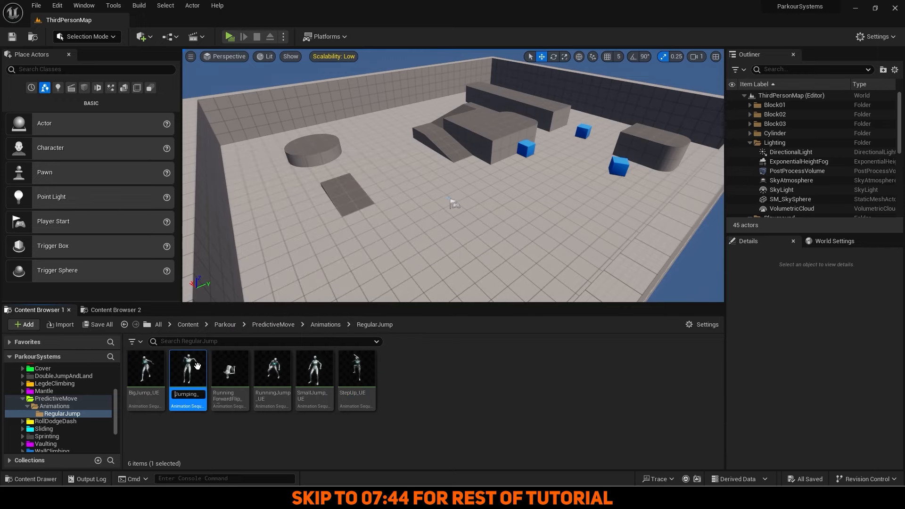
{"action": "key", "text": "Return"}
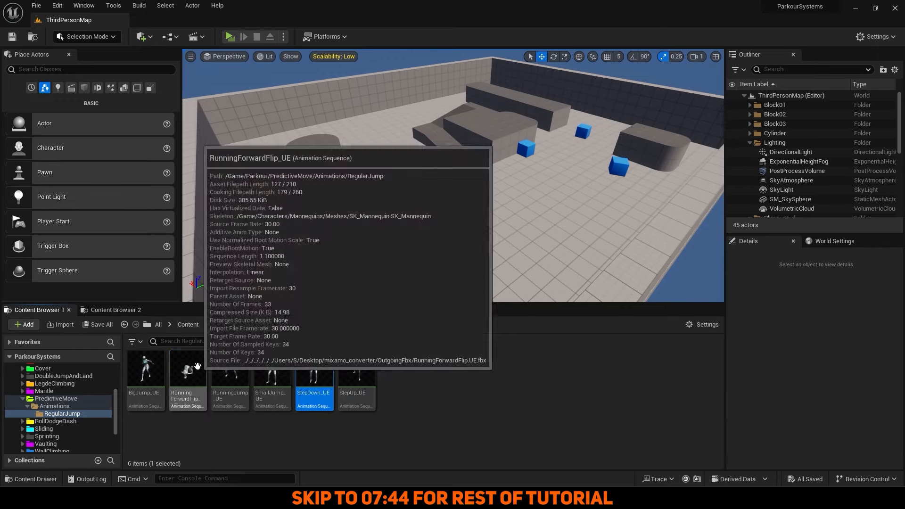
- Rename RunningJump_UE in the RegularJump folder as MantleJump_UE
{"action": "left_click", "coordinate": [222, 370]}
{"action": "key", "text": "F2"}
{"action": "key", "text": "Home"}
{"action": "key", "text": "Return"}
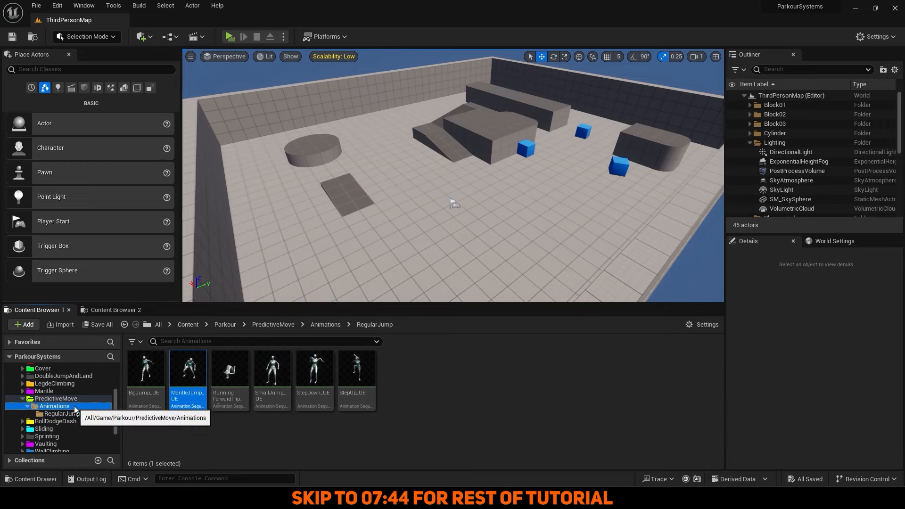
- Create a folder named Vault inside the Animations folder
{"action": "left_click", "coordinate": [55, 406]}
{"action": "right_click", "coordinate": [235, 426]}
{"action": "left_click", "coordinate": [302, 131]}
{"action": "type", "text": "Vault"}
{"action": "key", "text": "Return"}
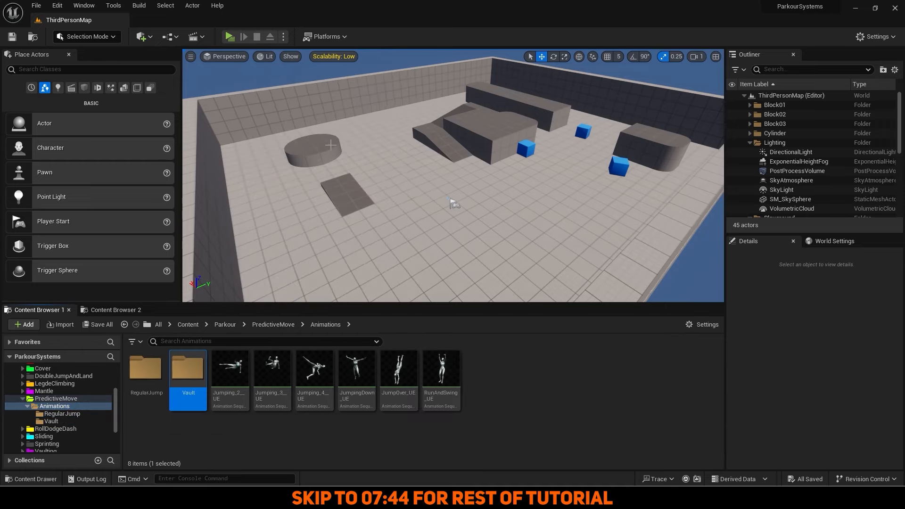
- Move Jumping_2__UE, Jumping_3__UE, Jumping_4__UE and JumpOver_UE into the Vault folder
{"action": "left_click", "coordinate": [232, 379]}
{"action": "left_click", "coordinate": [314, 379], "text": "shift"}
{"action": "left_click", "coordinate": [393, 376], "text": "ctrl"}
{"action": "left_click_drag", "start_coordinate": [393, 376], "coordinate": [187, 378]}
{"action": "left_click", "coordinate": [200, 394]}
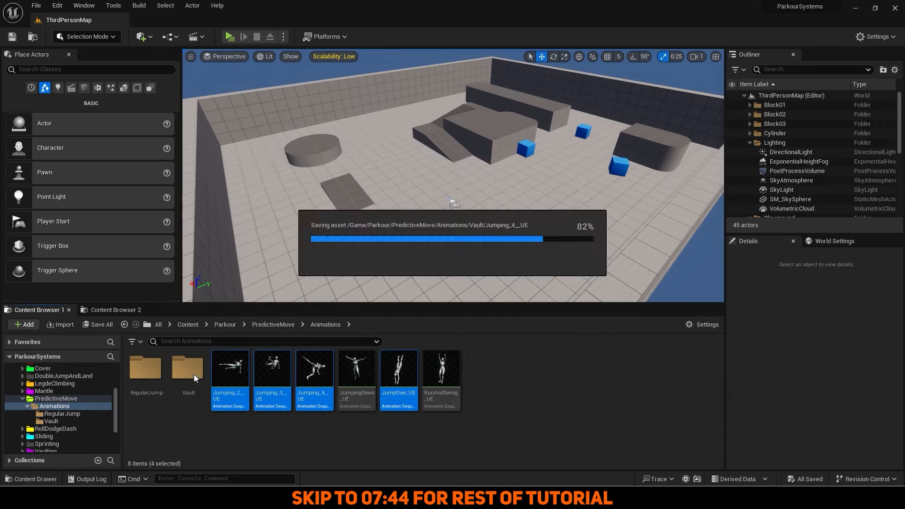
- In the Vault folder, rename Jumping_2__UE as Vault1_UE and Jumping_3__UE as Vault2_UE
{"action": "double_click", "coordinate": [194, 374]}
{"action": "left_click", "coordinate": [158, 379]}
{"action": "key", "text": "F2"}
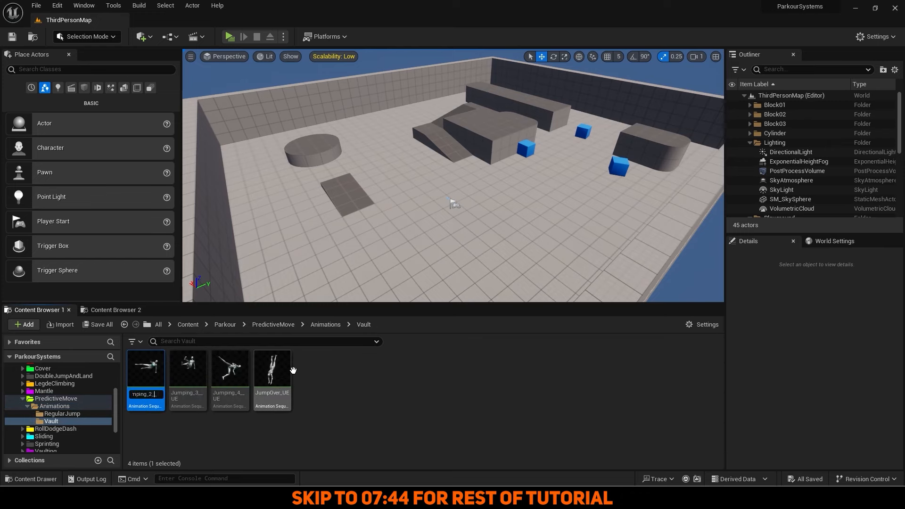
{"action": "type", "text": "Vault1_UE"}
{"action": "key", "text": "Return"}
{"action": "left_click", "coordinate": [162, 368]}
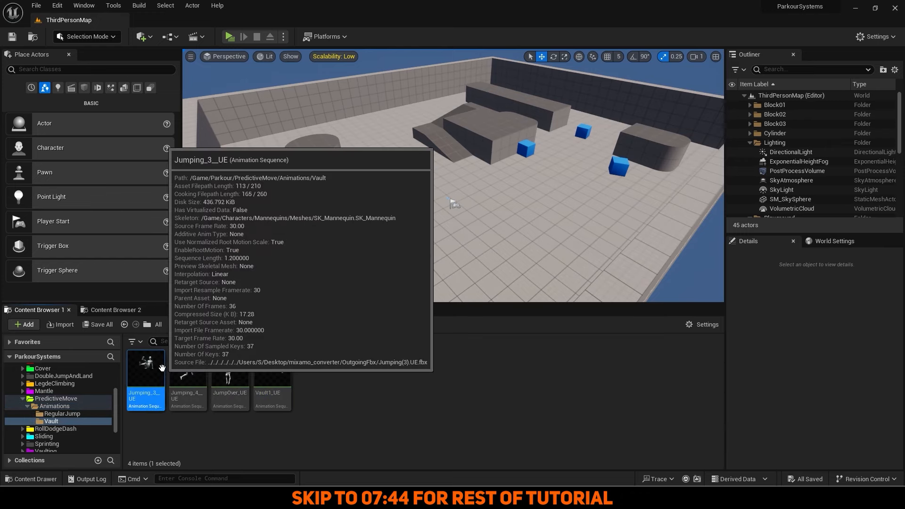
{"action": "key", "text": "F2"}
{"action": "key", "text": "Return"}
- Rename Jumping_4__UE as Vault3_UE and JumpOver_UE as VaultOver_UE
{"action": "left_click", "coordinate": [160, 366]}
{"action": "key", "text": "F2"}
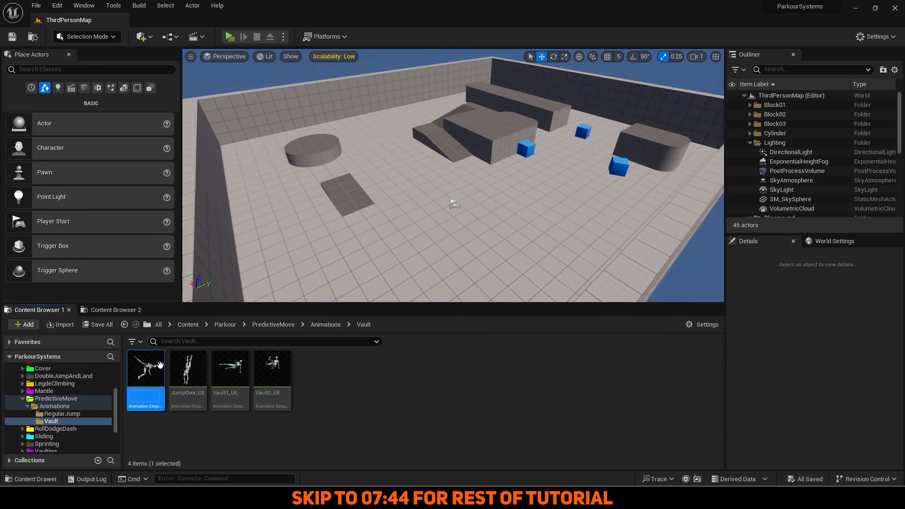
{"action": "type", "text": "Vault3"}
{"action": "key", "text": "Return"}
{"action": "left_click", "coordinate": [160, 365]}
{"action": "key", "text": "F2"}
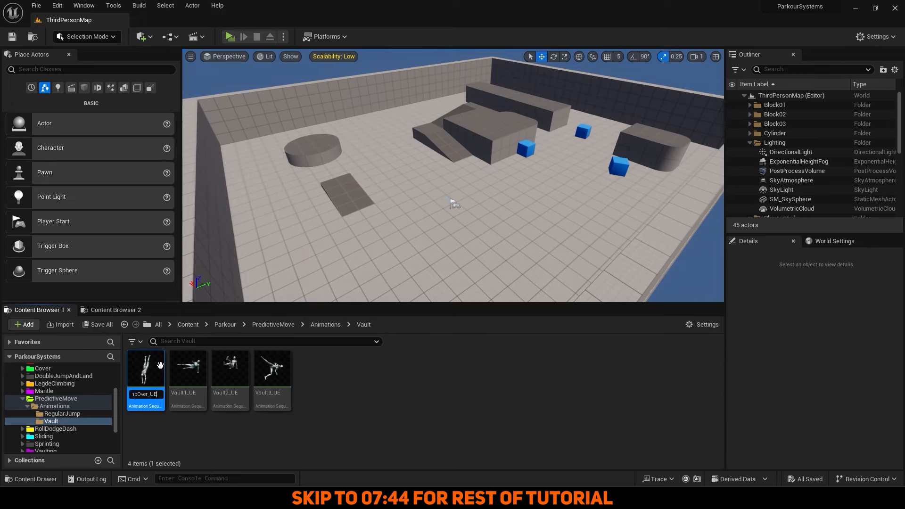
{"action": "type", "text": "Vault"}
{"action": "key", "text": "Return"}
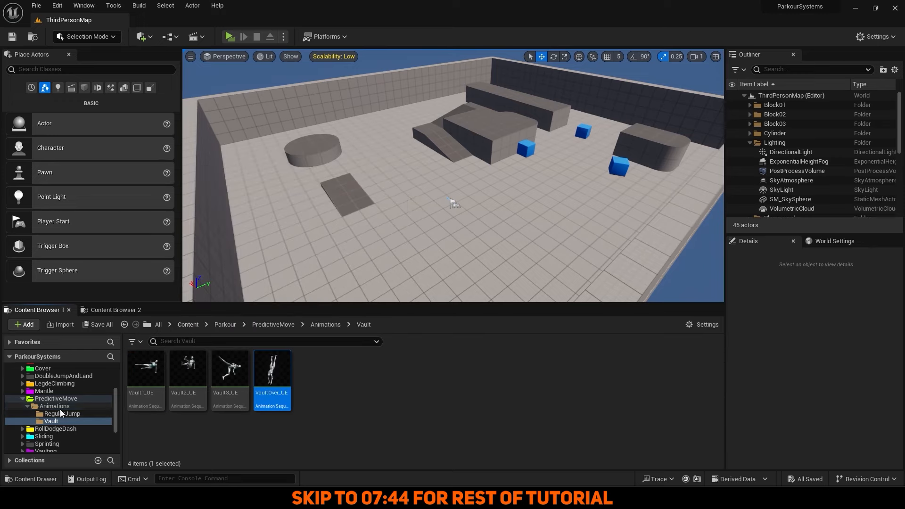
- Create a folder named Swing inside the Animations folder and move RunAndSwing_UE into it
{"action": "left_click", "coordinate": [54, 406]}
{"action": "right_click", "coordinate": [332, 403]}
{"action": "left_click", "coordinate": [425, 105]}
{"action": "type", "text": "Swing"}
{"action": "key", "text": "Return"}
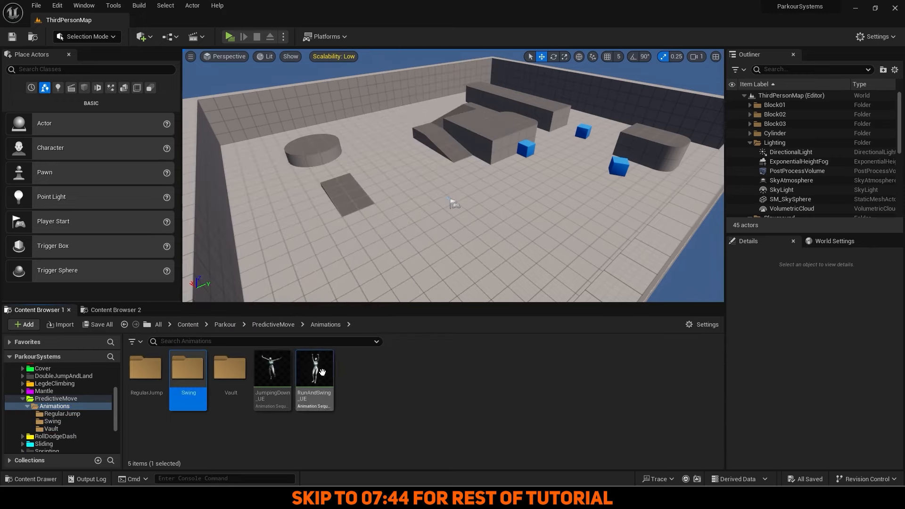
{"action": "left_click_drag", "start_coordinate": [322, 372], "coordinate": [195, 382]}
{"action": "left_click", "coordinate": [219, 399]}
- Create a folder named ExitJump inside the Animations folder and move JumpingDown_UE into it
{"action": "right_click", "coordinate": [339, 361]}
{"action": "left_click", "coordinate": [415, 65]}
{"action": "type", "text": "ExitJump"}
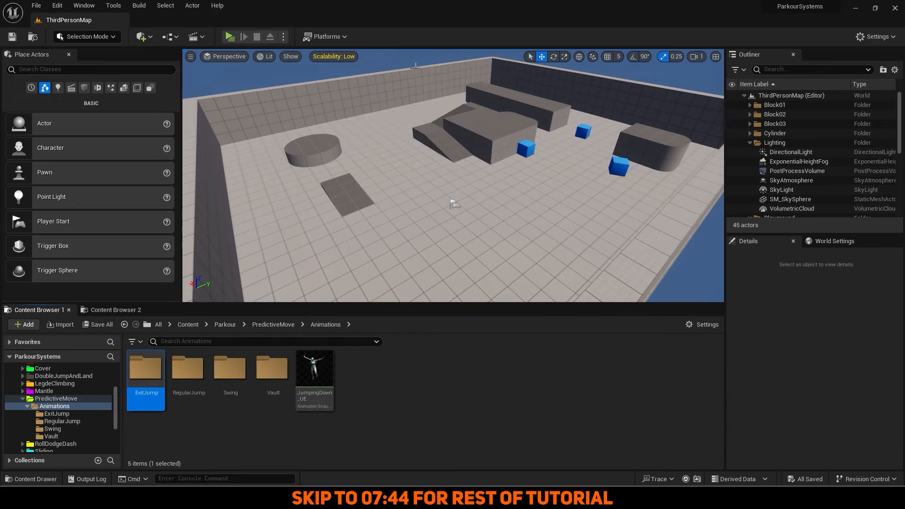
{"action": "left_click_drag", "start_coordinate": [314, 377], "coordinate": [146, 375]}
{"action": "left_click", "coordinate": [207, 405]}
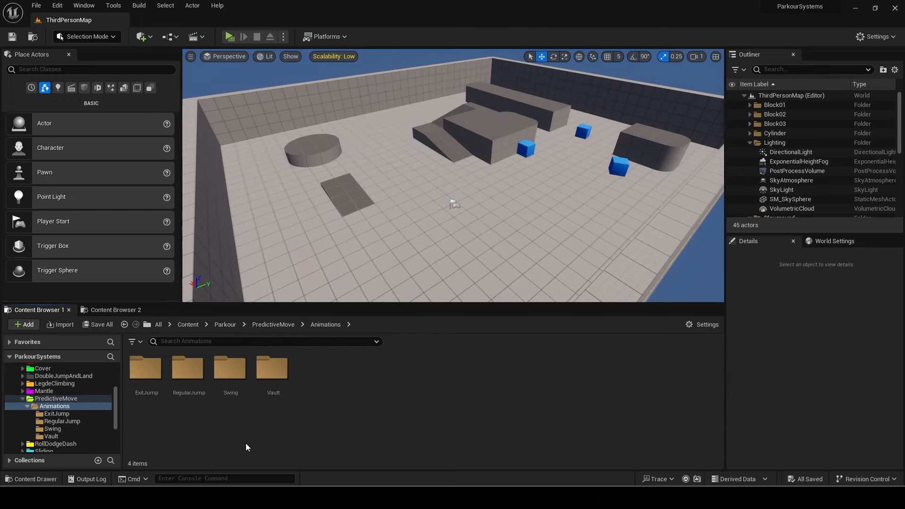
- Create animation montages from all the animation sequences in the RegularJump folder
{"action": "double_click", "coordinate": [193, 390]}
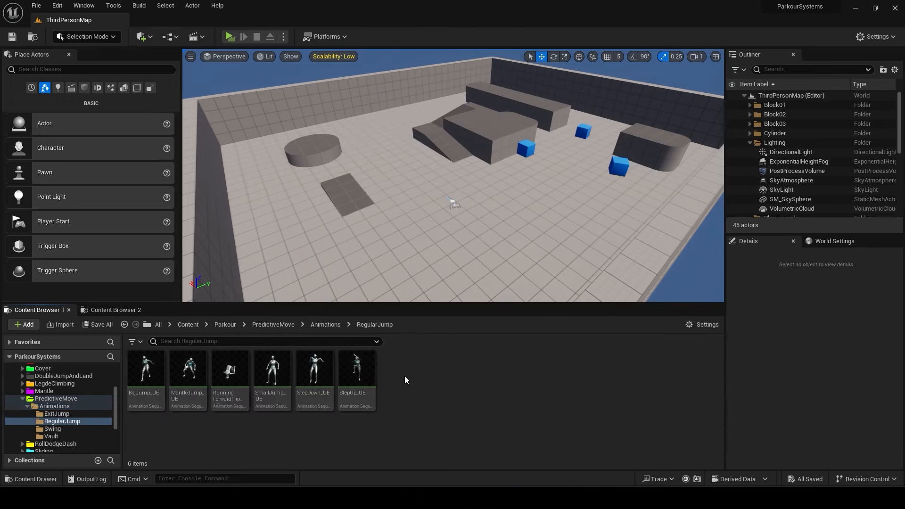
{"action": "left_click", "coordinate": [191, 377]}
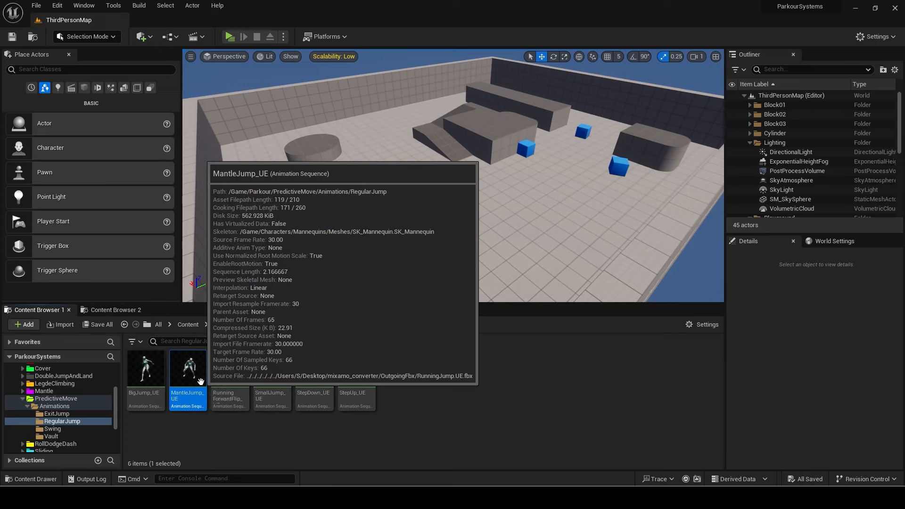
{"action": "key", "text": "ctrl+a"}
{"action": "right_click", "coordinate": [202, 377]}
{"action": "mouse_move", "coordinate": [271, 114]}
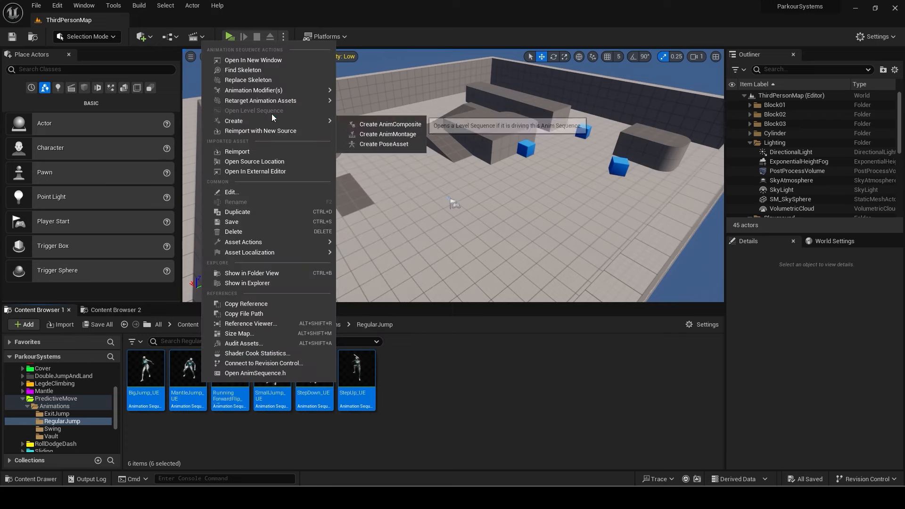
{"action": "left_click", "coordinate": [377, 125]}
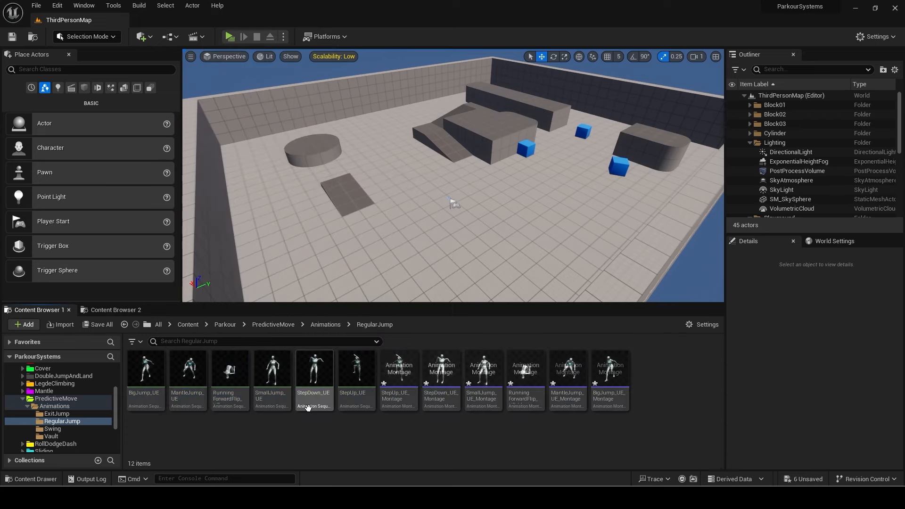
{"action": "left_click", "coordinate": [338, 440]}
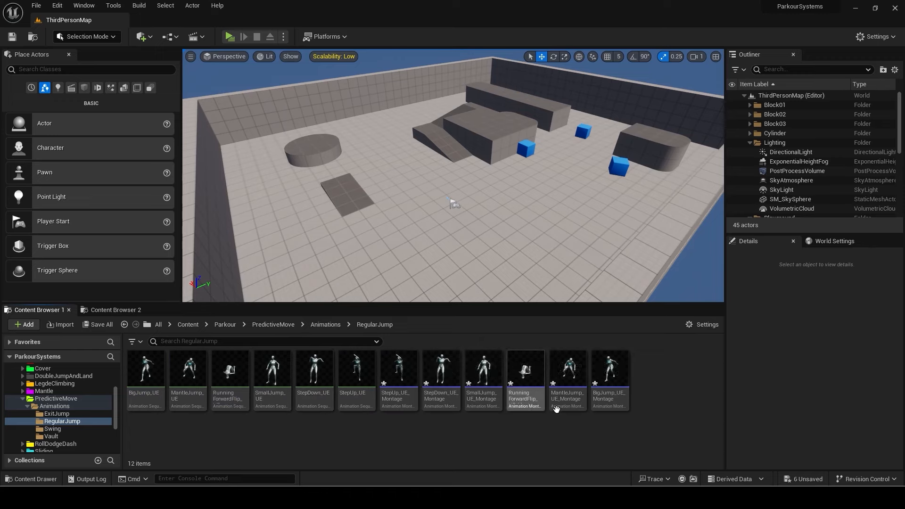
- Open BigJump_UE_Montage and set its Rate Scale to 0.75
{"action": "left_click", "coordinate": [607, 381]}
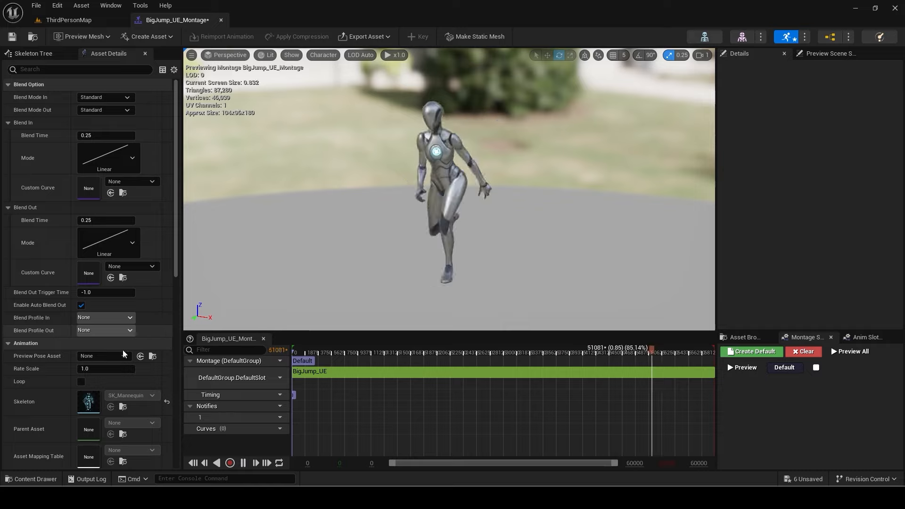
{"action": "left_click", "coordinate": [115, 369]}
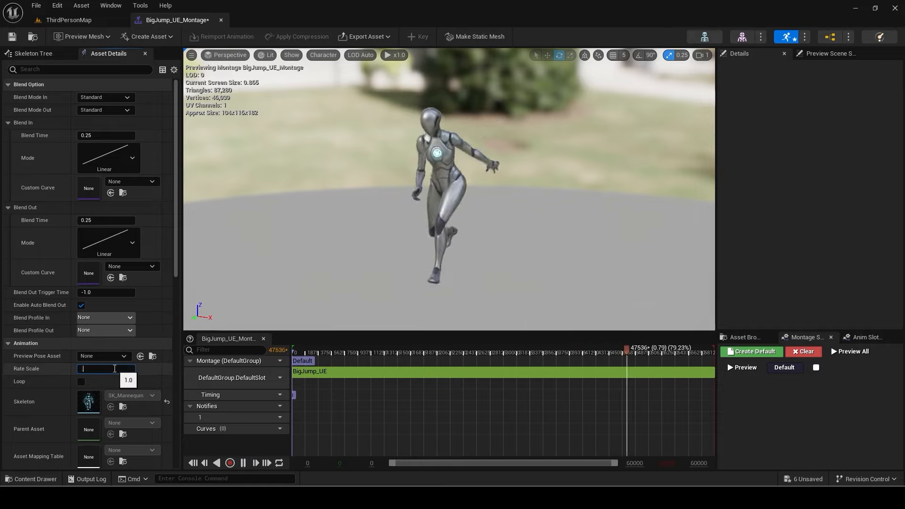
{"action": "type", "text": "0.75"}
{"action": "key", "text": "Return"}
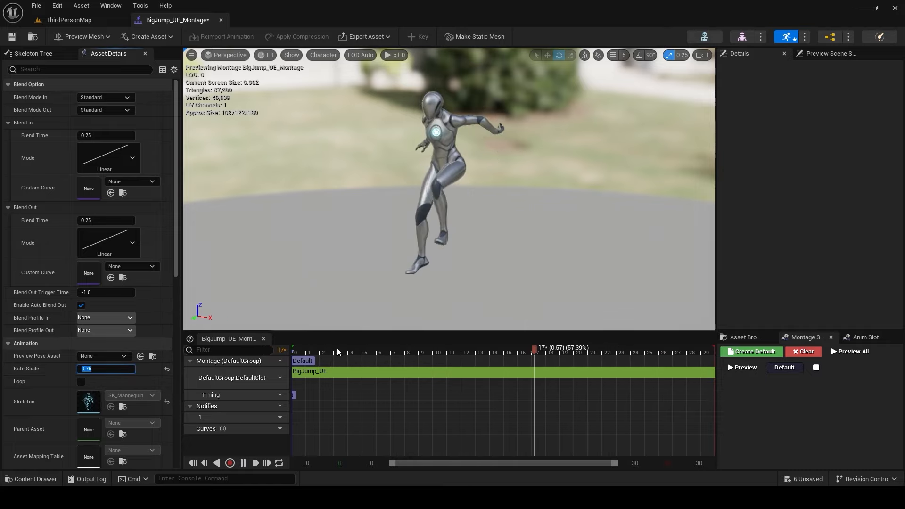
- Add a Motion Warping notify state on notify track 1, spanning from the montage start to about 0.26 s
{"action": "right_click", "coordinate": [301, 420]}
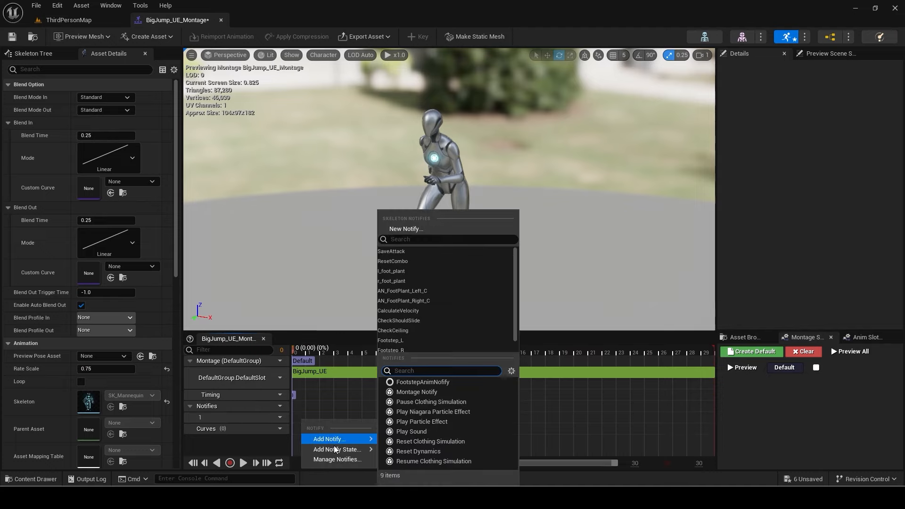
{"action": "mouse_move", "coordinate": [346, 449]}
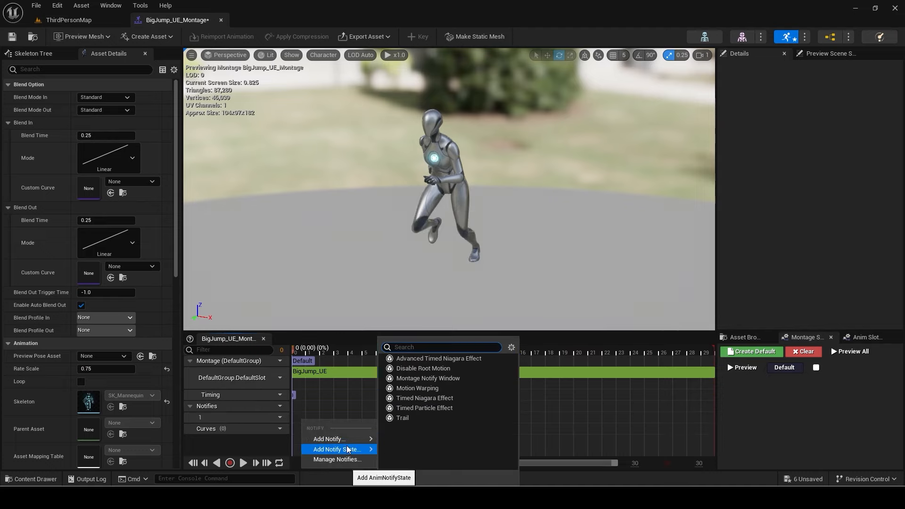
{"action": "left_click", "coordinate": [425, 389]}
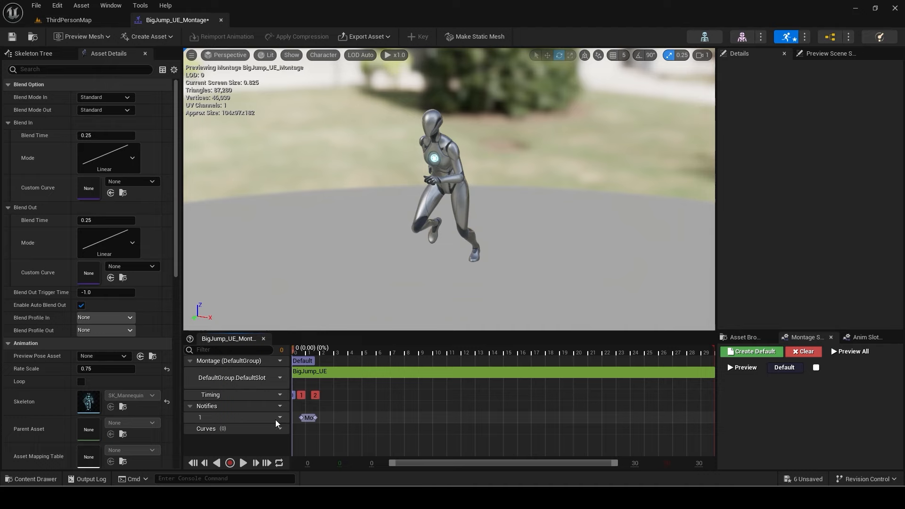
{"action": "left_click", "coordinate": [299, 417]}
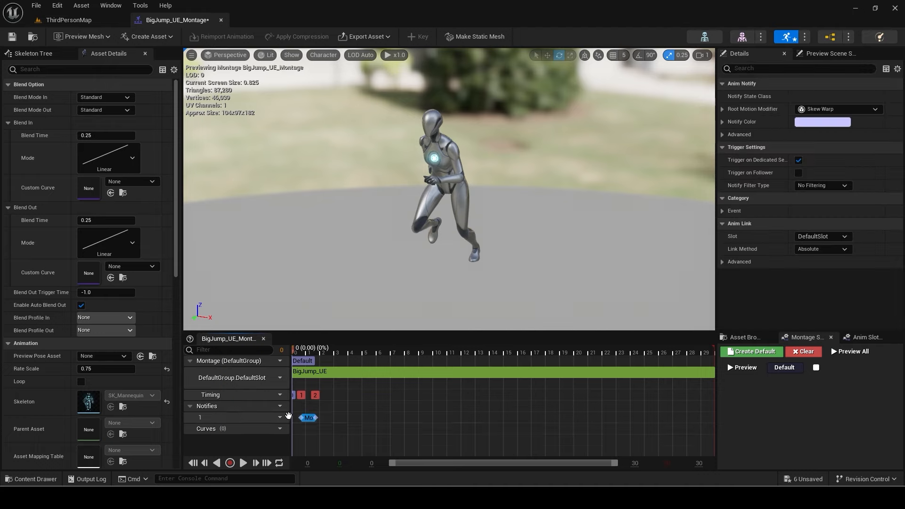
{"action": "left_click_drag", "start_coordinate": [298, 418], "coordinate": [294, 418]}
{"action": "left_click_drag", "start_coordinate": [350, 352], "coordinate": [405, 354]}
{"action": "left_click_drag", "start_coordinate": [322, 418], "coordinate": [405, 417]}
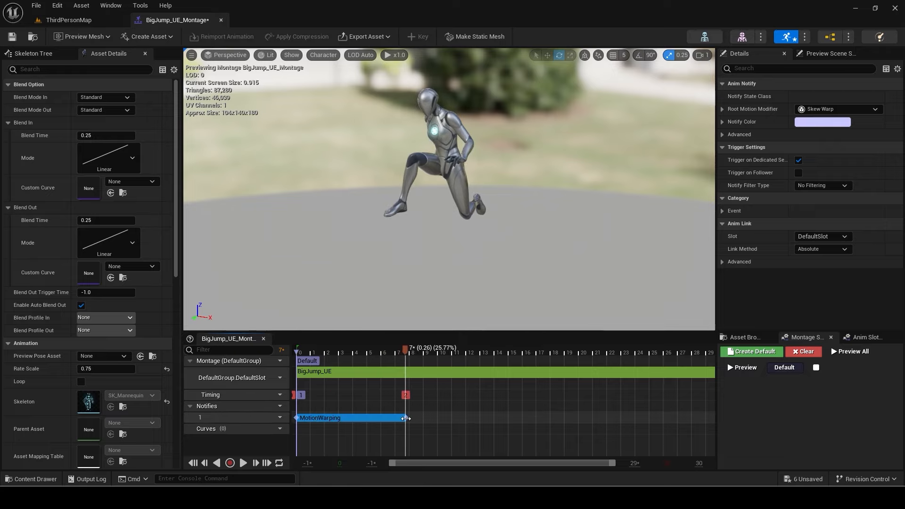
- Set the notify state's Warp Target Name to PeakPos, disable Ignore ZAxis and set the Mode to Exponential Out
{"action": "left_click", "coordinate": [761, 113]}
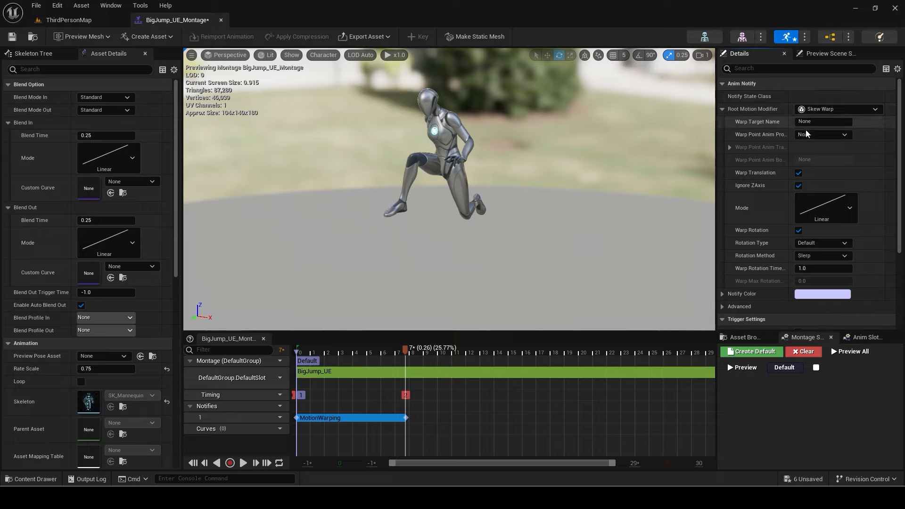
{"action": "left_click", "coordinate": [805, 121]}
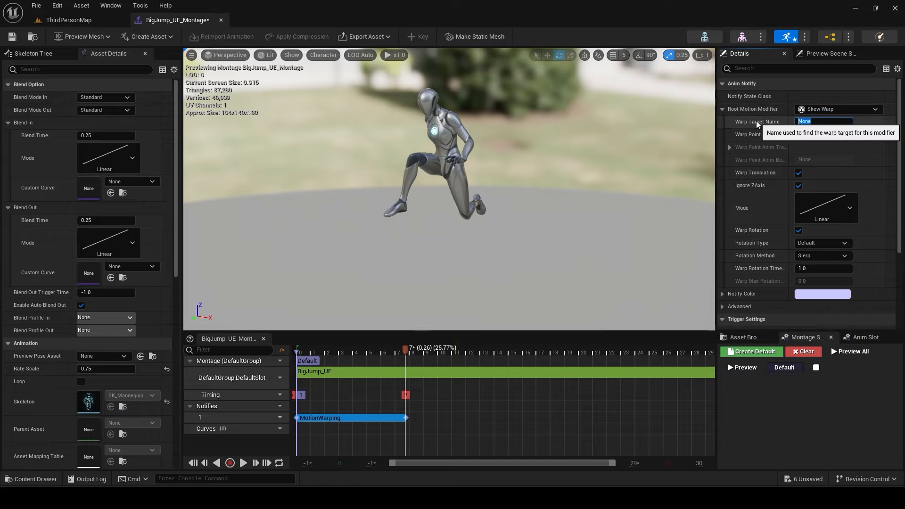
{"action": "type", "text": "PeakPos"}
{"action": "key", "text": "Return"}
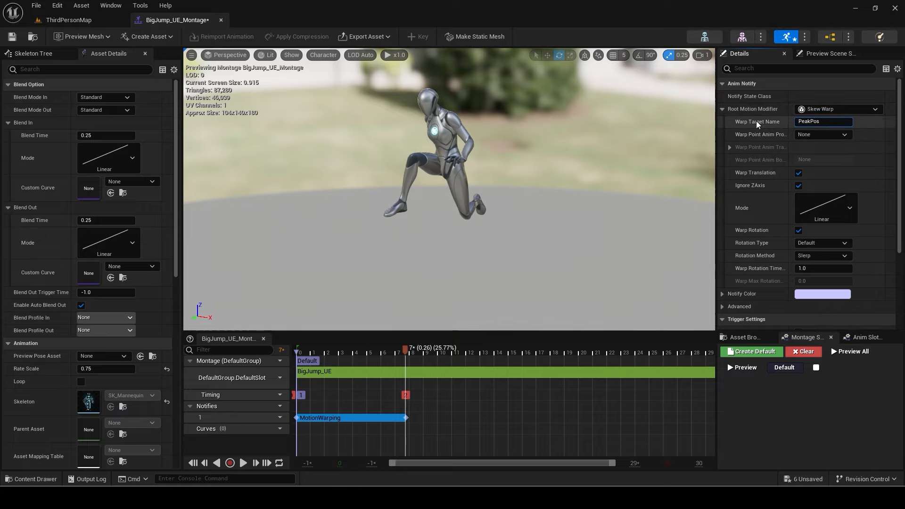
{"action": "left_click", "coordinate": [797, 186]}
{"action": "left_click", "coordinate": [852, 210]}
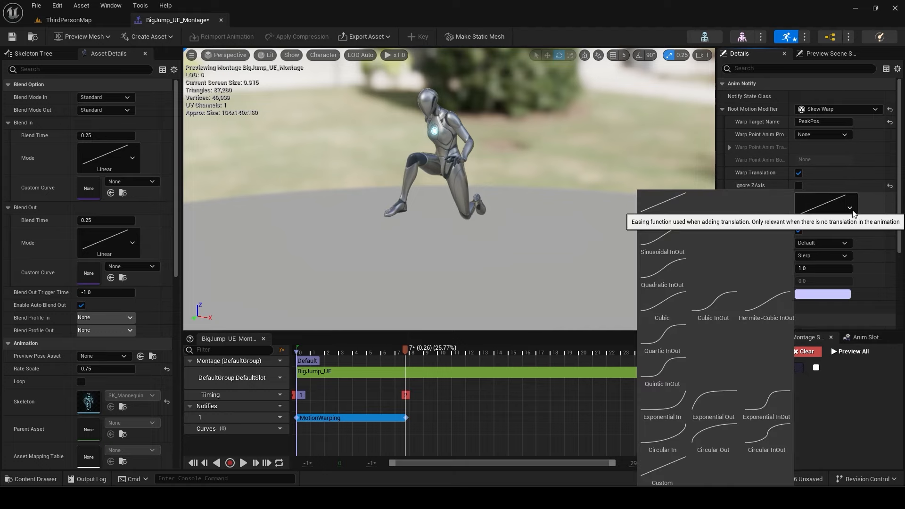
{"action": "left_click", "coordinate": [717, 400]}
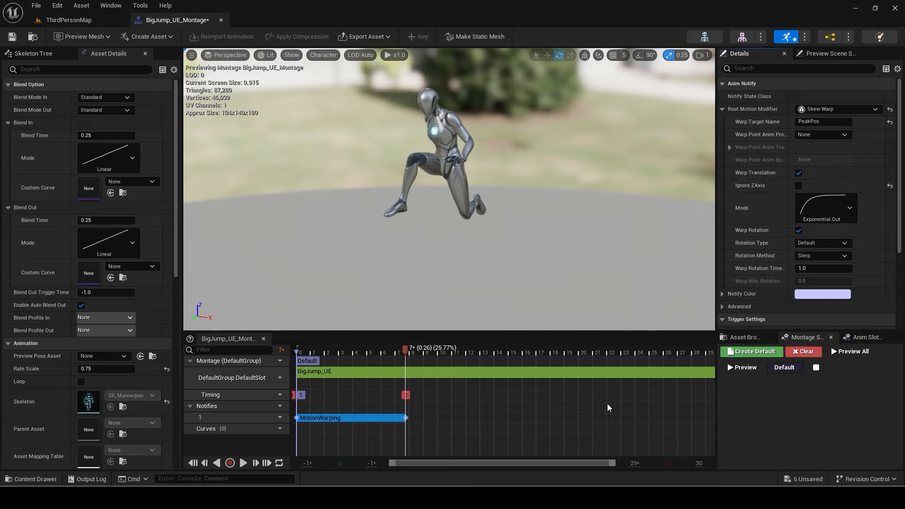
- Add a second Motion Warping notify state from about 0.27 s to 0.43 s, with Warp Target Name LandPos and Ignore ZAxis disabled
{"action": "left_click", "coordinate": [411, 349]}
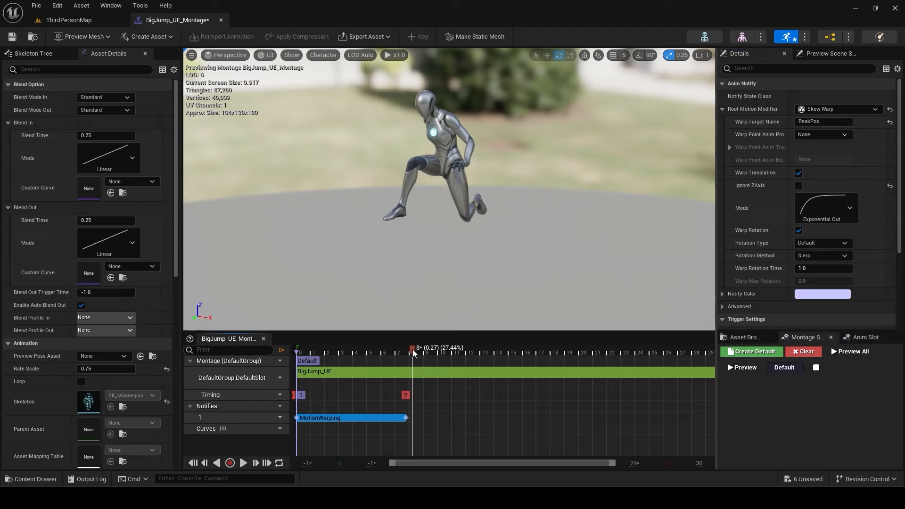
{"action": "right_click", "coordinate": [412, 419]}
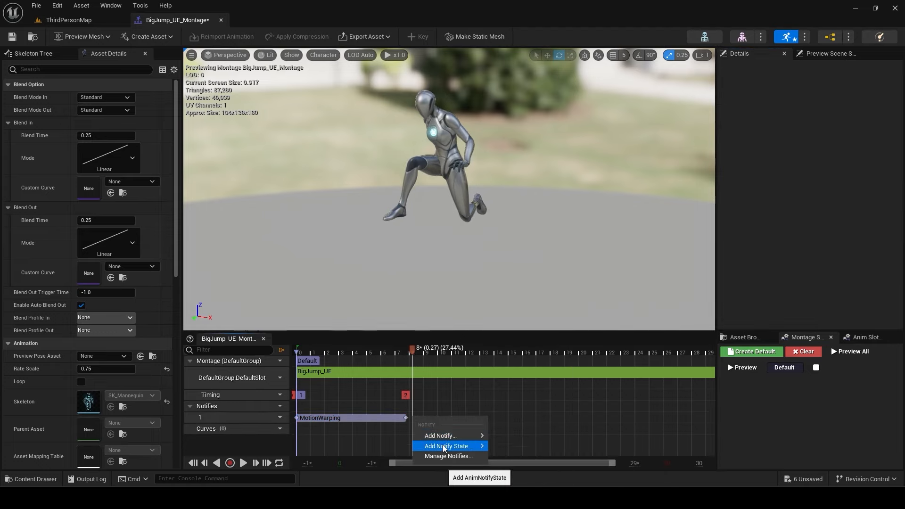
{"action": "mouse_move", "coordinate": [446, 445]}
{"action": "left_click", "coordinate": [526, 390]}
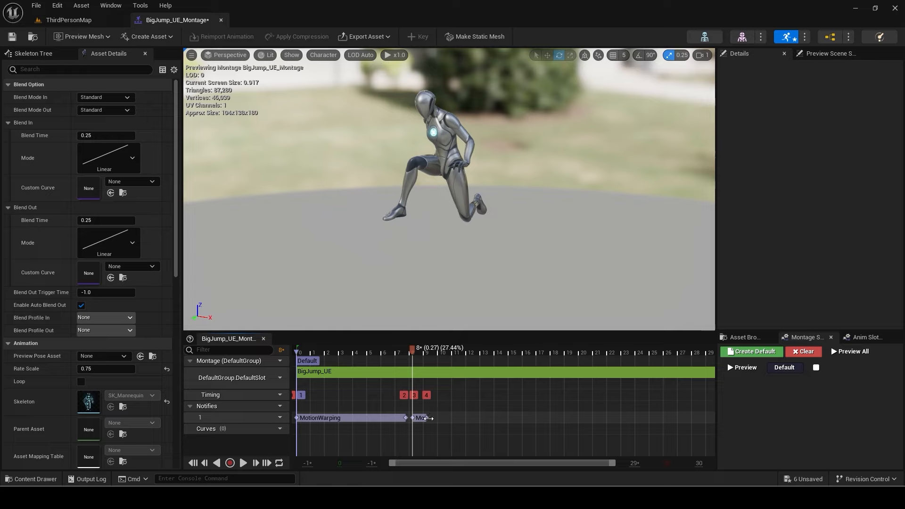
{"action": "mouse_move", "coordinate": [427, 418]}
{"action": "left_mouse_down"}
{"action": "mouse_move", "coordinate": [499, 422]}
{"action": "mouse_move", "coordinate": [476, 422]}
{"action": "left_mouse_up"}
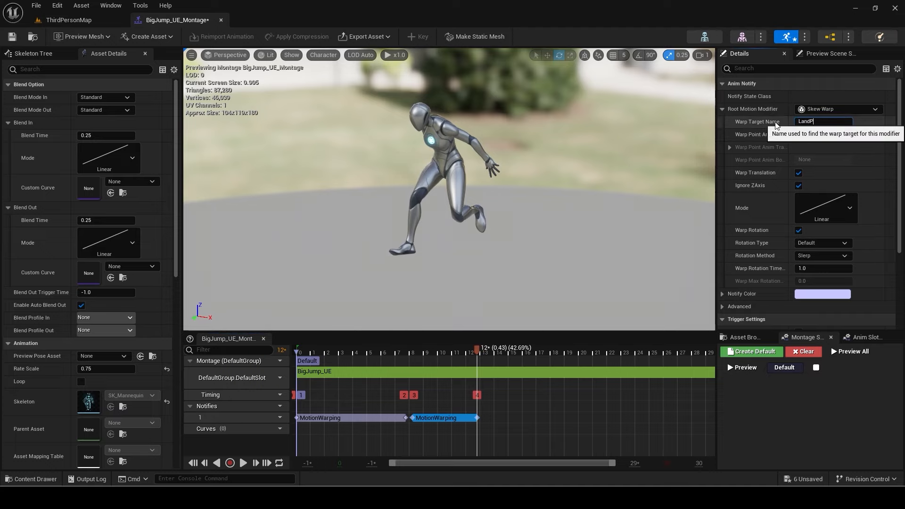
{"action": "key", "text": "Return"}
{"action": "left_click", "coordinate": [798, 186]}
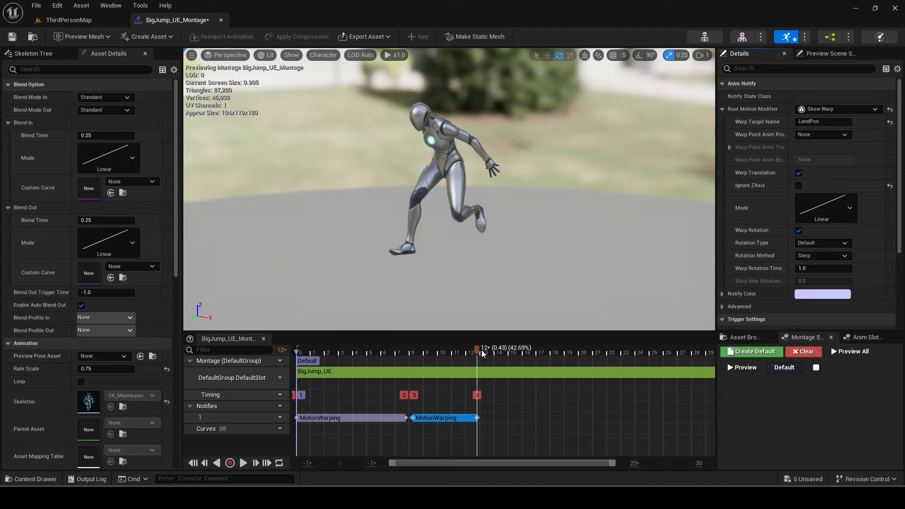
- Set the End Time of the BigJump_UE animation segment to 0.6
{"action": "left_click_drag", "start_coordinate": [482, 350], "coordinate": [538, 356]}
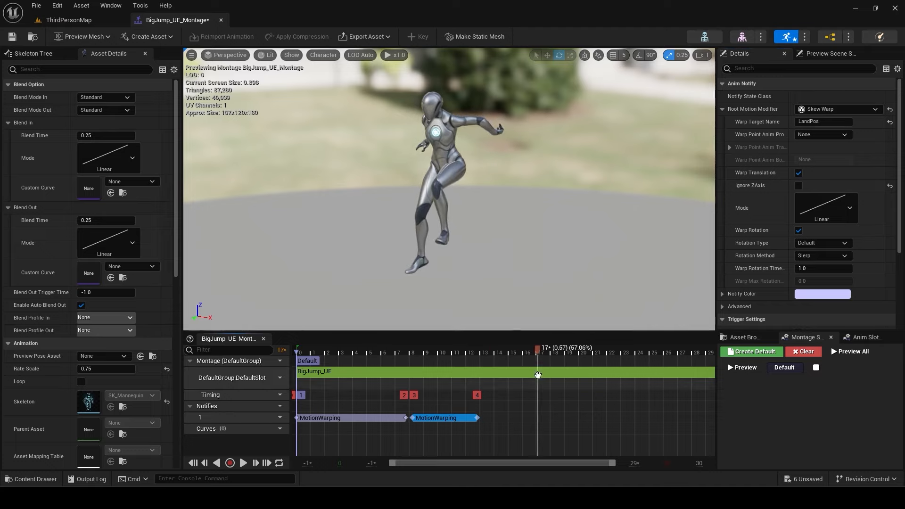
{"action": "left_click", "coordinate": [538, 372]}
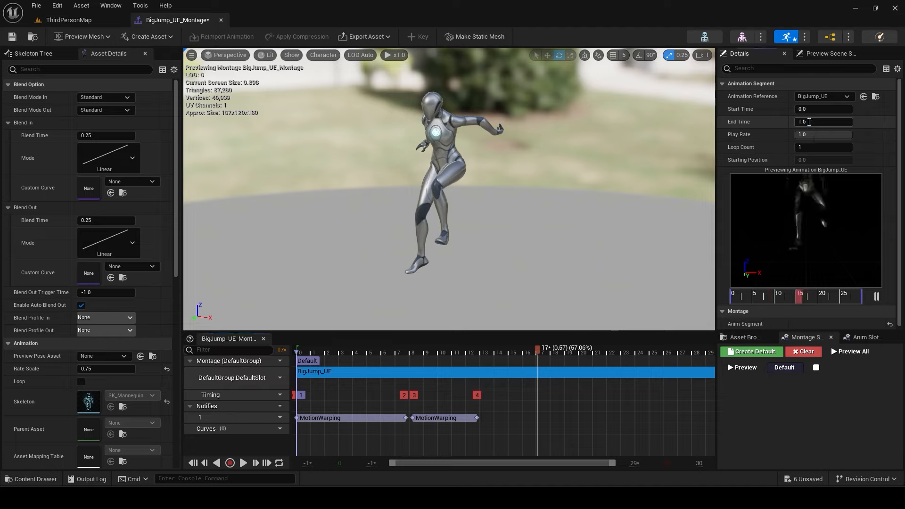
{"action": "key", "text": "Return"}
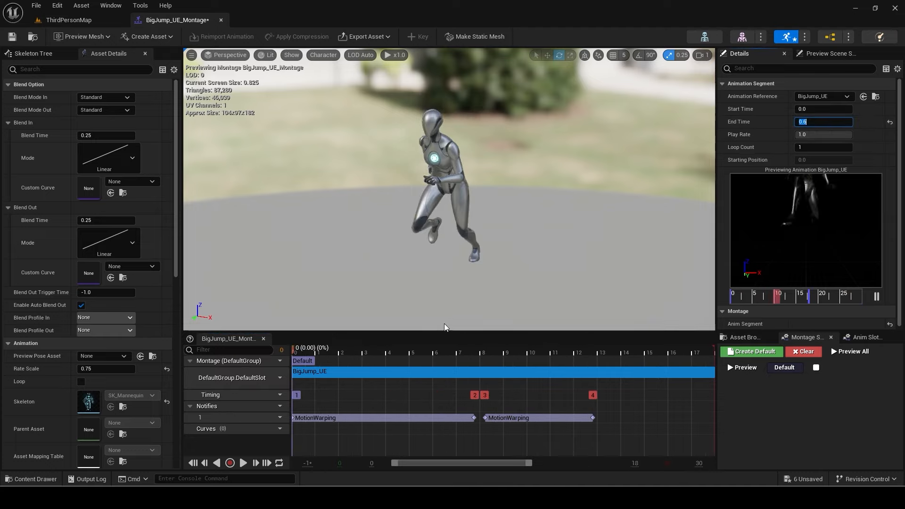
- Add a second notify track and place a Montage Notify on it at about 0.56 s
{"action": "left_click_drag", "start_coordinate": [457, 349], "coordinate": [687, 363]}
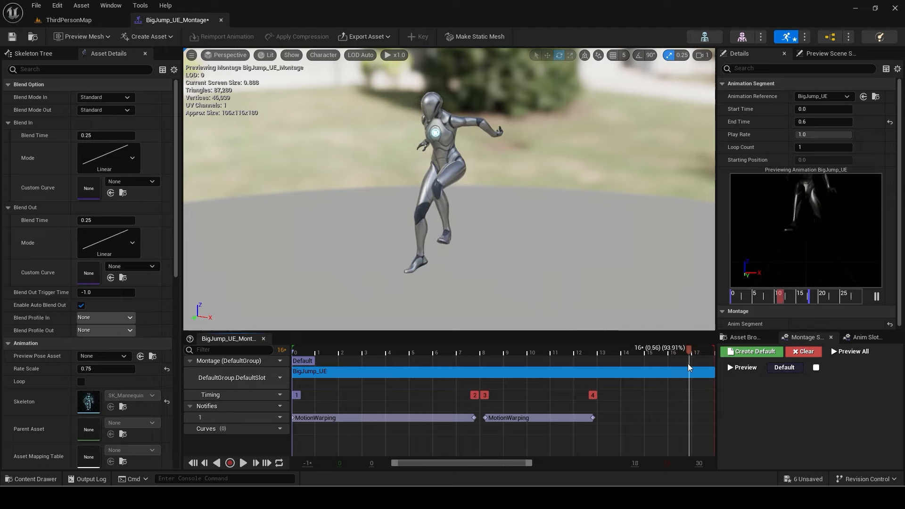
{"action": "left_click", "coordinate": [275, 406]}
{"action": "left_click", "coordinate": [306, 430]}
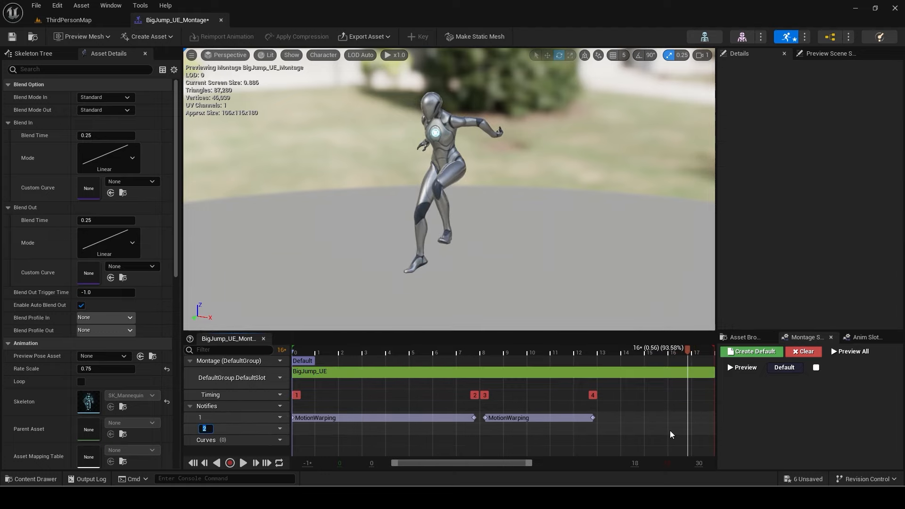
{"action": "key", "text": "Return"}
{"action": "right_click", "coordinate": [688, 433]}
{"action": "mouse_move", "coordinate": [704, 448]}
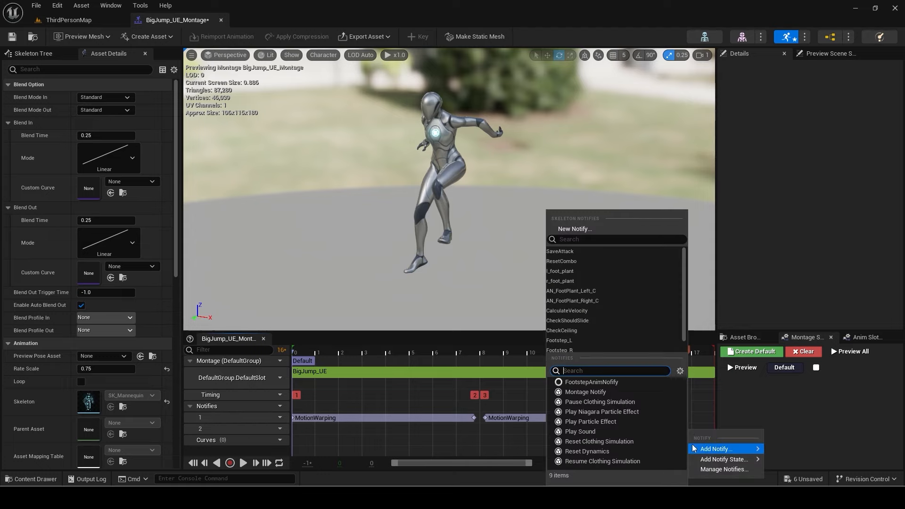
{"action": "left_click", "coordinate": [586, 393]}
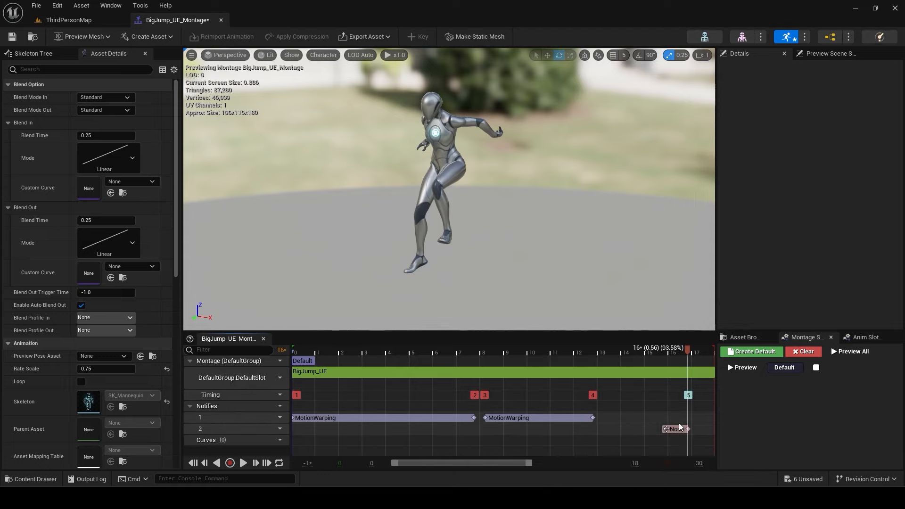
- Set the Notify Name of the new Montage Notify to JumpEnd
{"action": "left_click", "coordinate": [677, 428]}
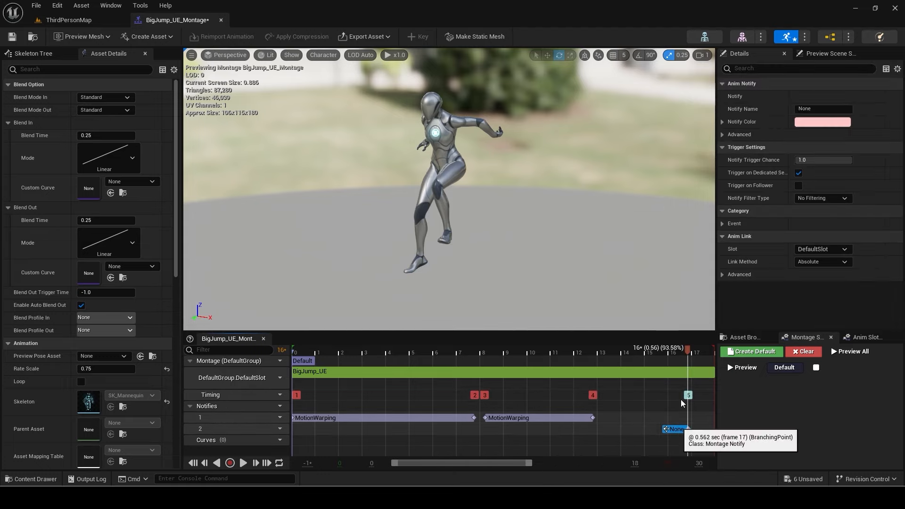
{"action": "left_click", "coordinate": [818, 109]}
{"action": "type", "text": "JumpEnd"}
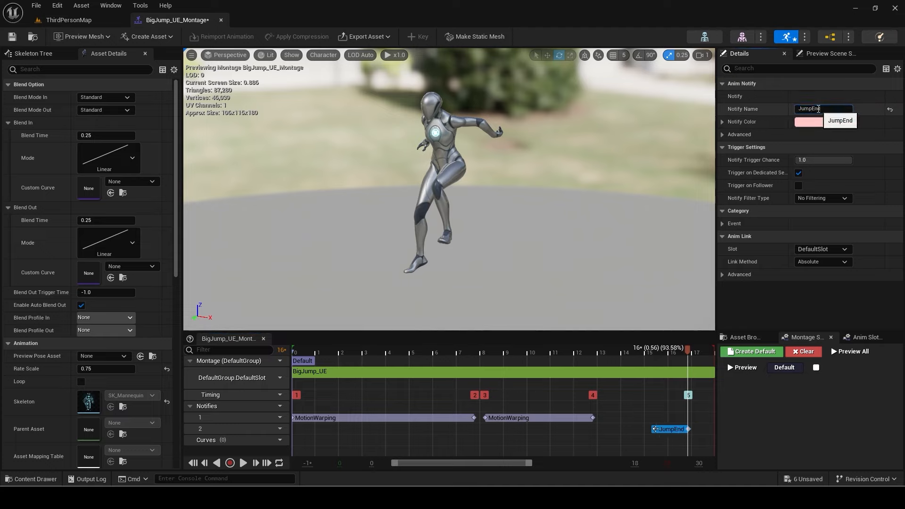
- Copy both MotionWarping states and the JumpEnd notify from the BigJump montage, and close its editor
{"action": "key", "text": "Return"}
{"action": "left_click", "coordinate": [447, 416], "text": "shift"}
{"action": "left_click", "coordinate": [568, 417], "text": "shift"}
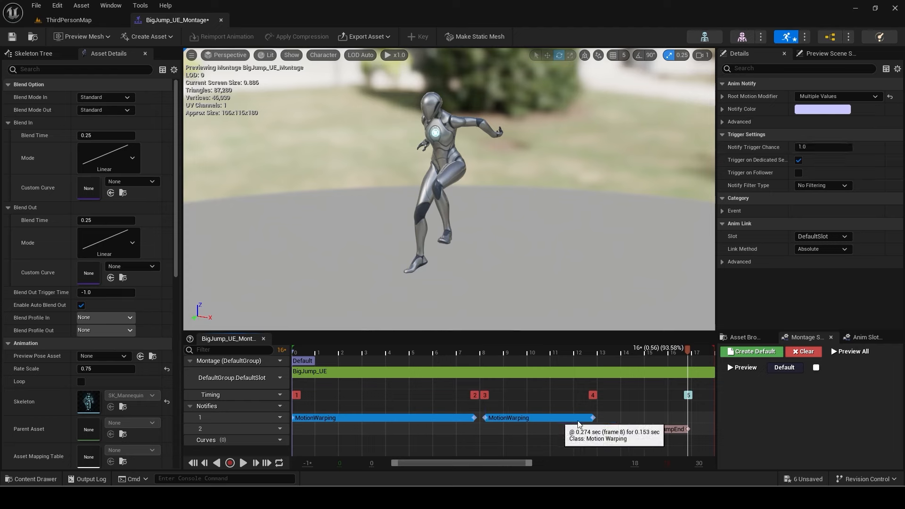
{"action": "right_click", "coordinate": [662, 428]}
{"action": "left_click", "coordinate": [679, 409]}
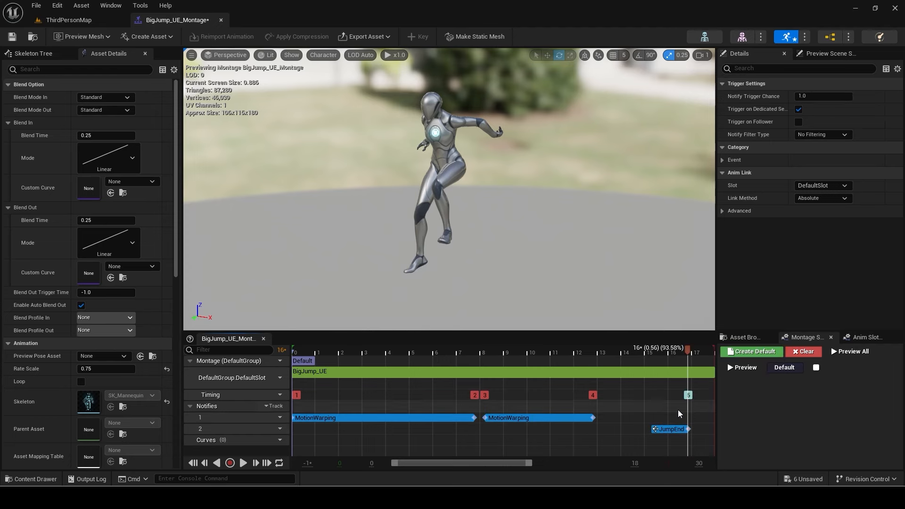
{"action": "left_click", "coordinate": [220, 19]}
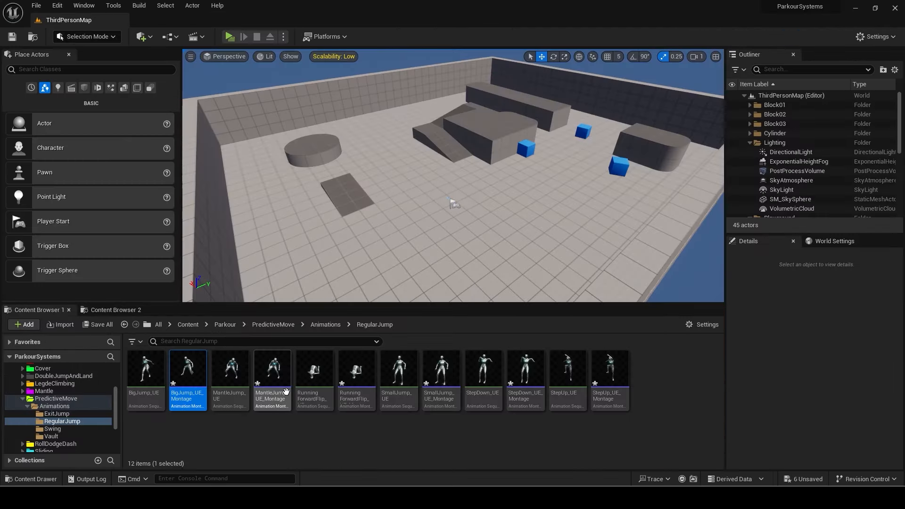
- Open MantleJump_UE_Montage docked in the main window and rewind its preview to the start
{"action": "left_click", "coordinate": [273, 376]}
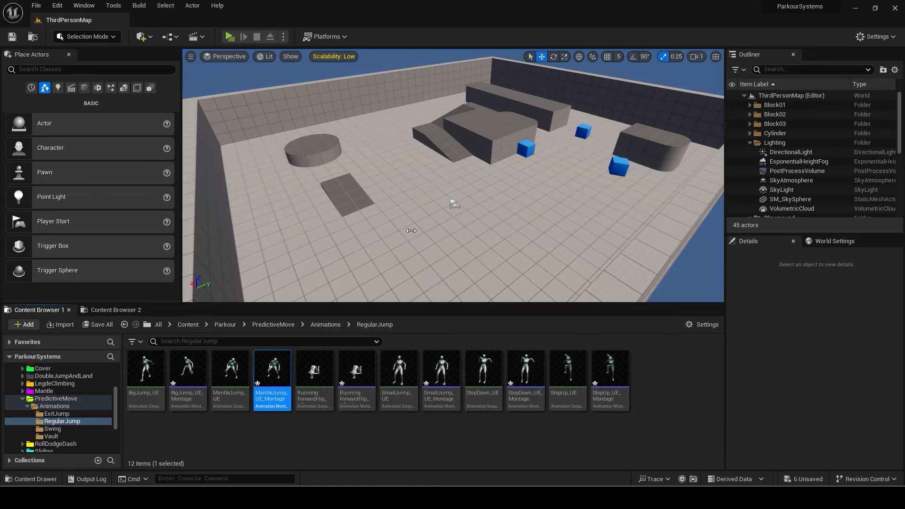
{"action": "left_click_drag", "start_coordinate": [255, 168], "coordinate": [179, 21]}
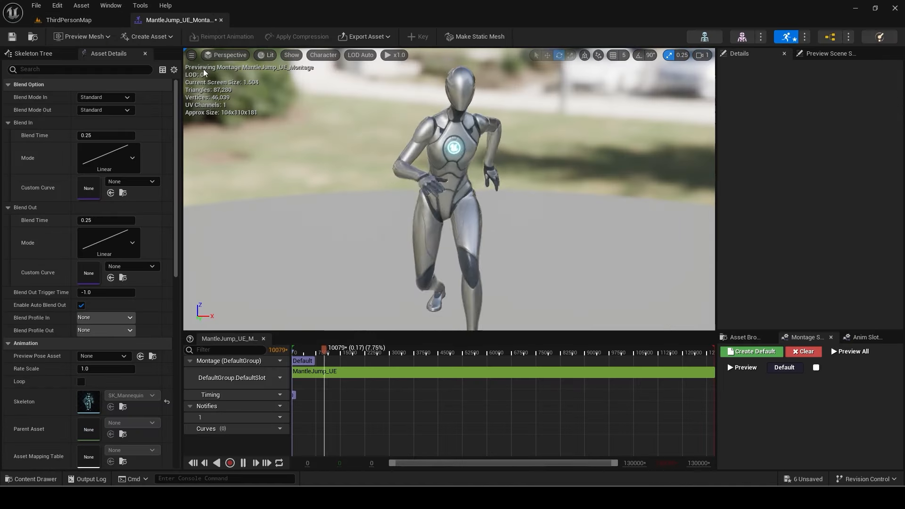
{"action": "left_click_drag", "start_coordinate": [422, 353], "coordinate": [272, 364]}
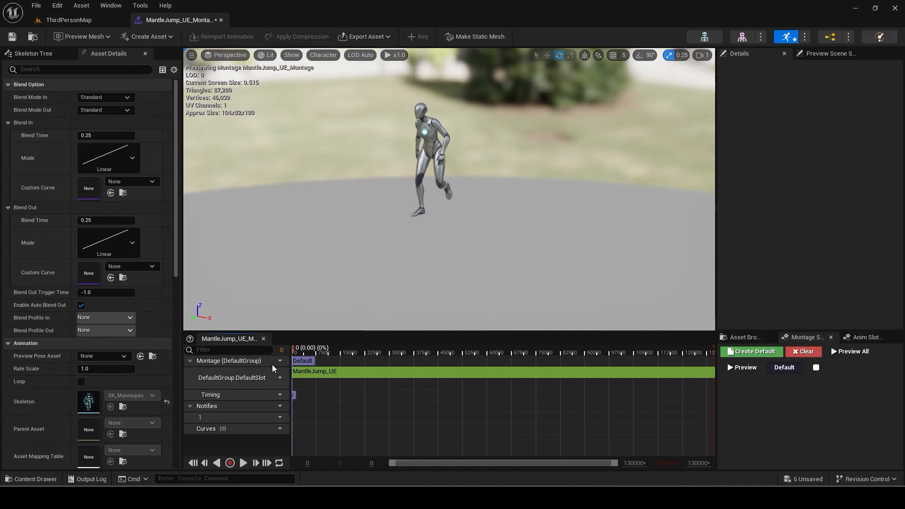
- Set the MantleJump_UE animation segment's Start Time to 0.4 and End Time to 1.4
{"action": "left_click", "coordinate": [366, 274]}
{"action": "left_click", "coordinate": [415, 378]}
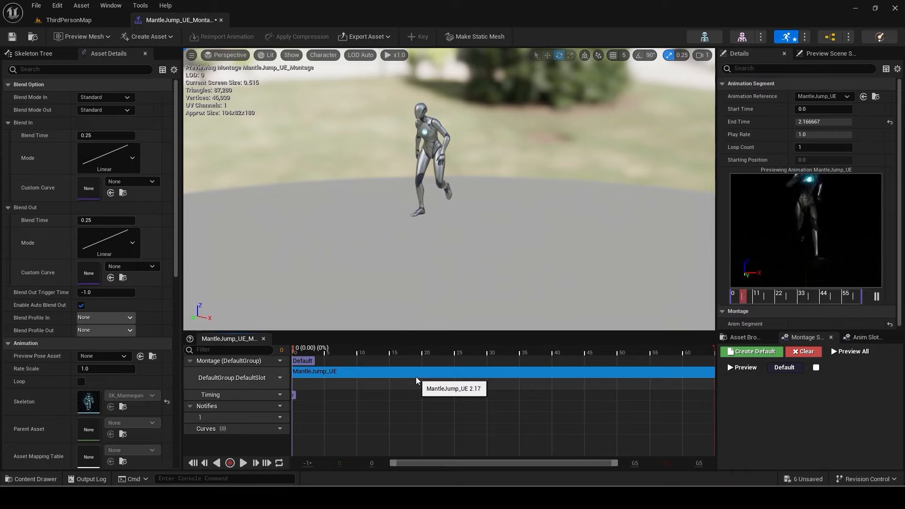
{"action": "left_click", "coordinate": [806, 109]}
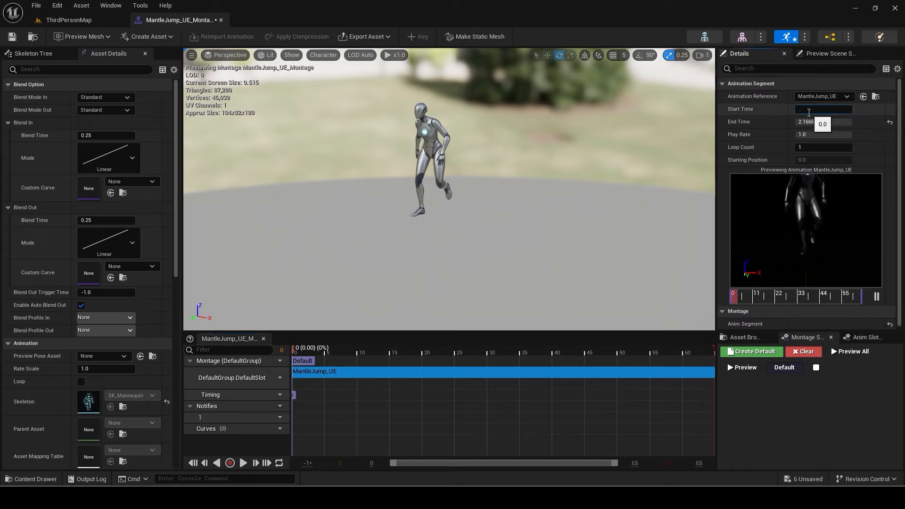
{"action": "type", "text": "0.4"}
{"action": "key", "text": "Tab"}
{"action": "type", "text": "1.4"}
{"action": "key", "text": "Return"}
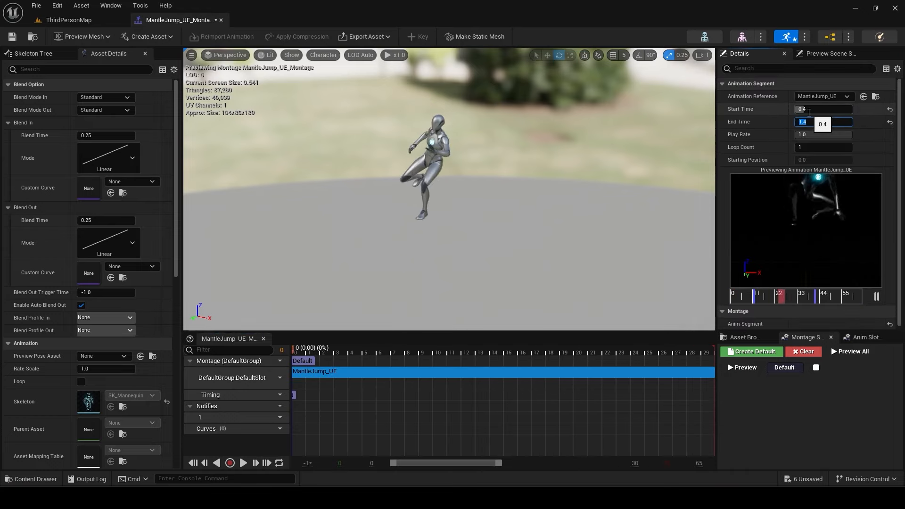
- Add a second notify track to the MantleJump montage and paste the copied notifies at the beginning of the first track
{"action": "left_click", "coordinate": [276, 405]}
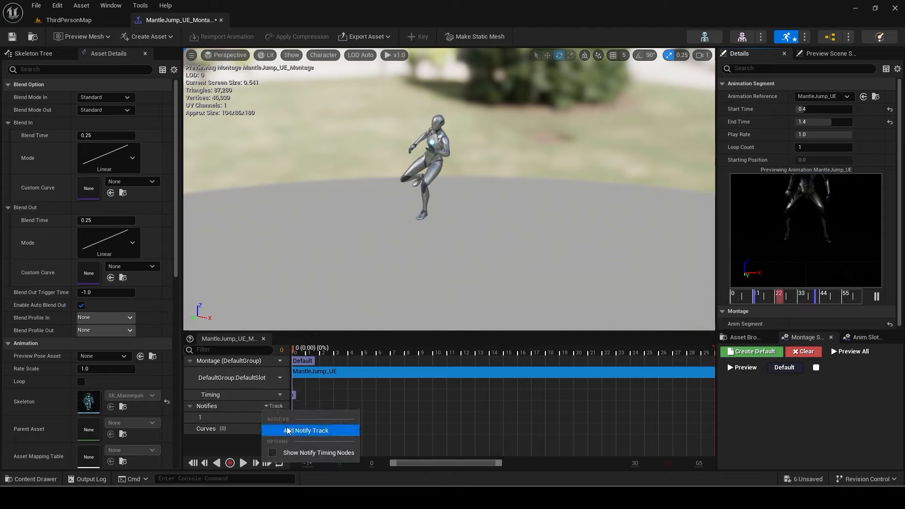
{"action": "left_click", "coordinate": [305, 430]}
{"action": "right_click", "coordinate": [298, 417]}
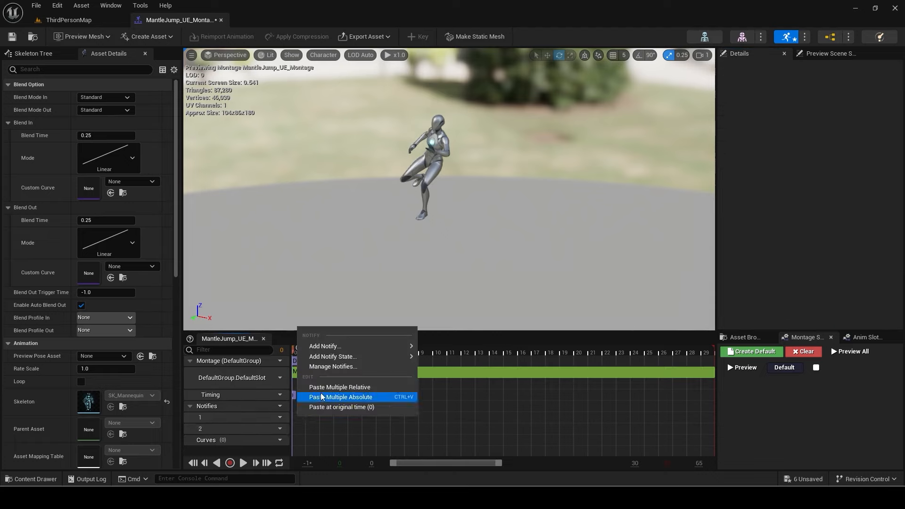
{"action": "left_click", "coordinate": [348, 396]}
{"action": "left_click", "coordinate": [297, 418]}
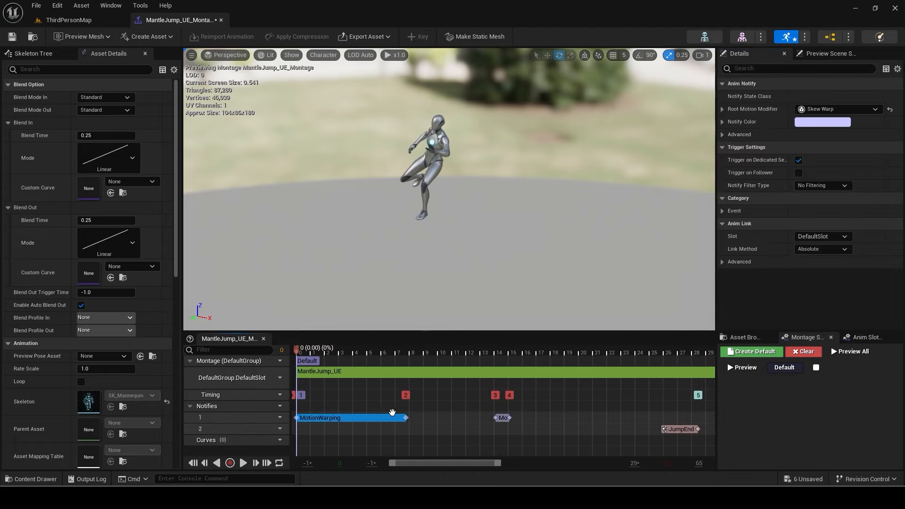
- End the first MotionWarping state at about 0.23 s and stretch the second from just after it to about 0.82 s
{"action": "left_click_drag", "start_coordinate": [401, 417], "coordinate": [381, 419]}
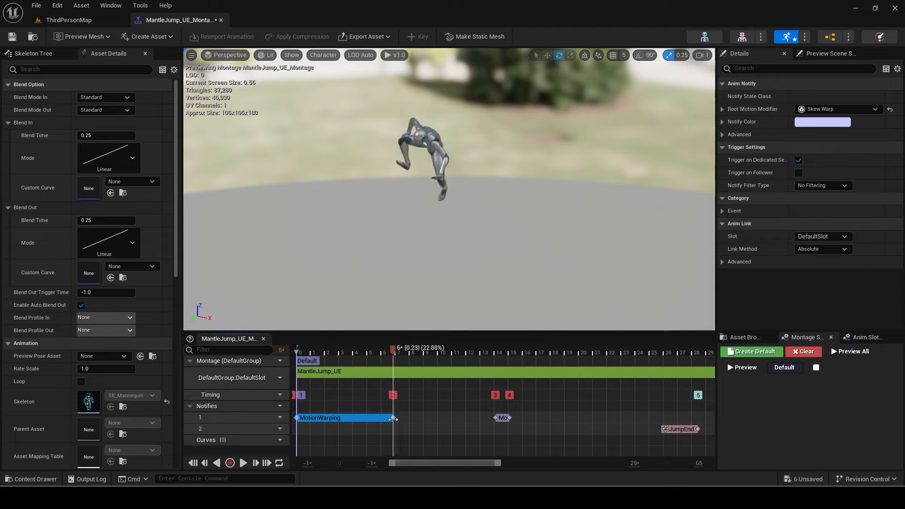
{"action": "left_click_drag", "start_coordinate": [496, 417], "coordinate": [644, 418]}
{"action": "left_click", "coordinate": [399, 421]}
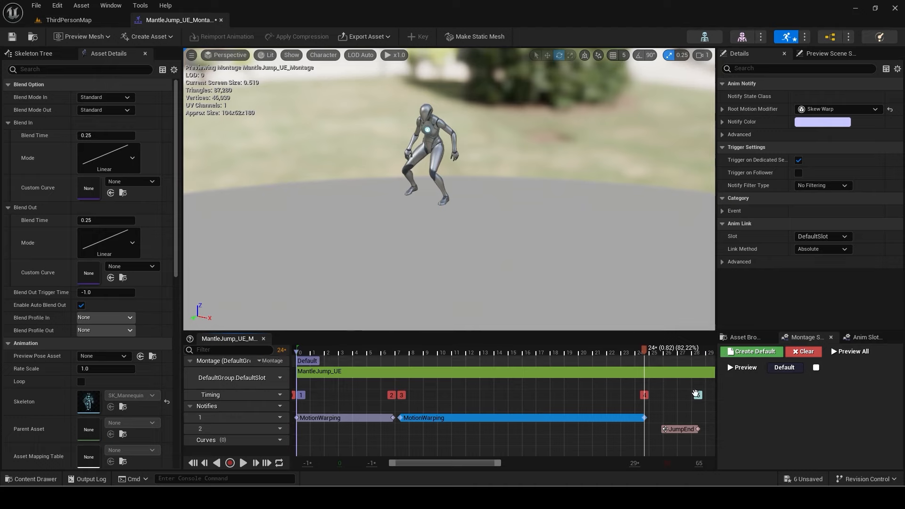
- Move the JumpEnd notify to about 0.64 s and save the MantleJump montage
{"action": "left_click_drag", "start_coordinate": [690, 429], "coordinate": [664, 430]}
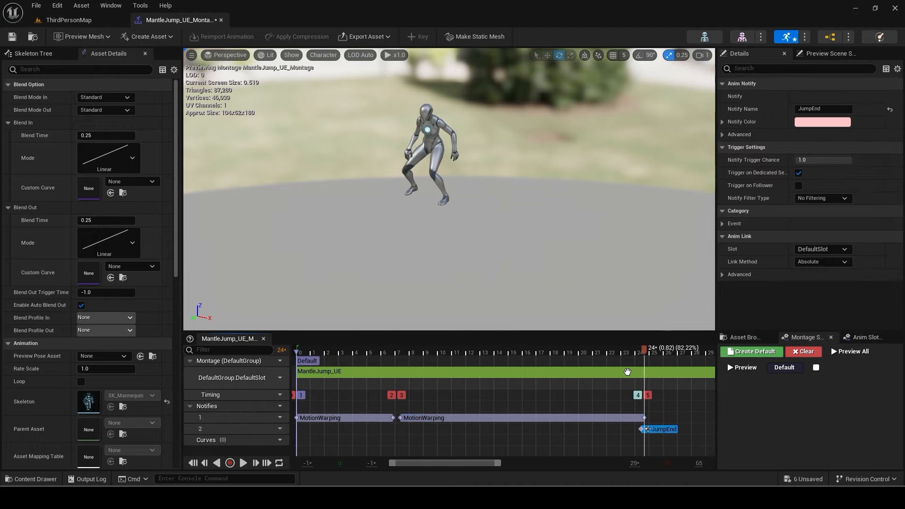
{"action": "left_click_drag", "start_coordinate": [631, 353], "coordinate": [571, 360]}
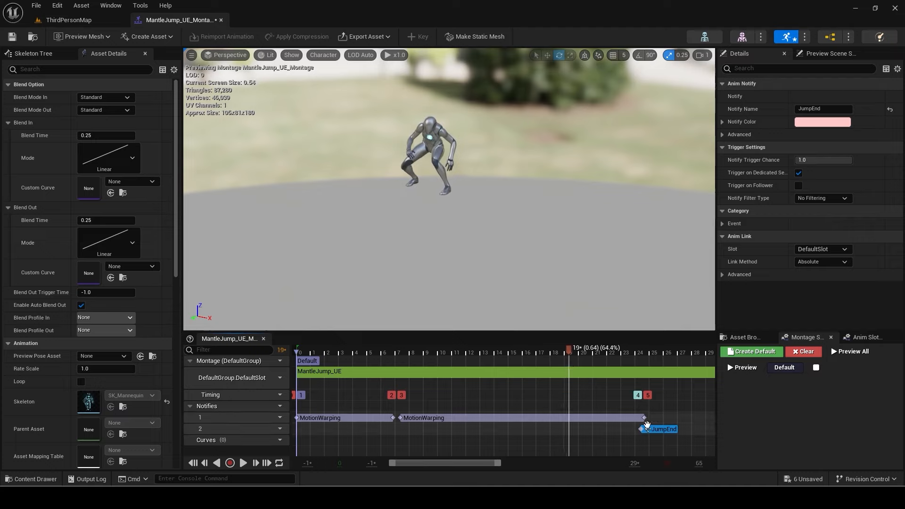
{"action": "left_click_drag", "start_coordinate": [643, 428], "coordinate": [567, 432]}
{"action": "left_click", "coordinate": [16, 37]}
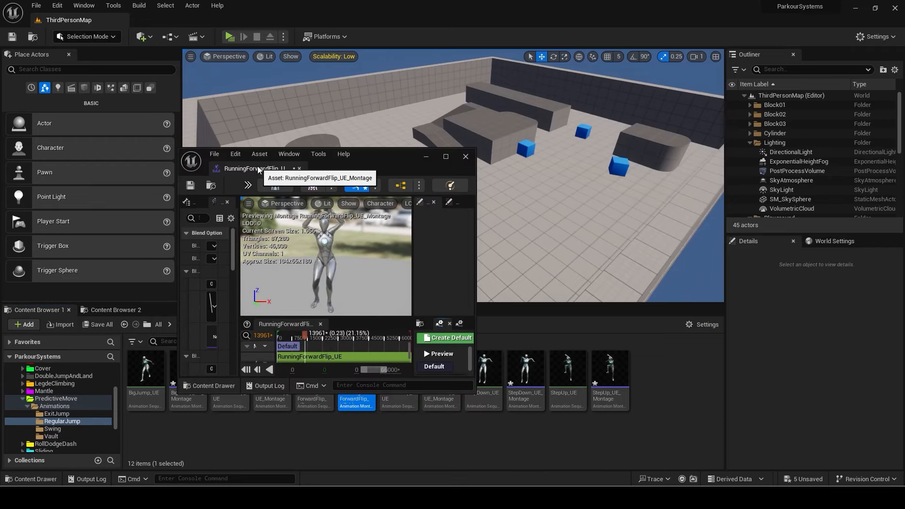
- Dock the RunningForwardFlip_UE_Montage editor in the main window and set the montage's Rate Scale to 0.9
{"action": "left_click_drag", "start_coordinate": [257, 164], "coordinate": [196, 21]}
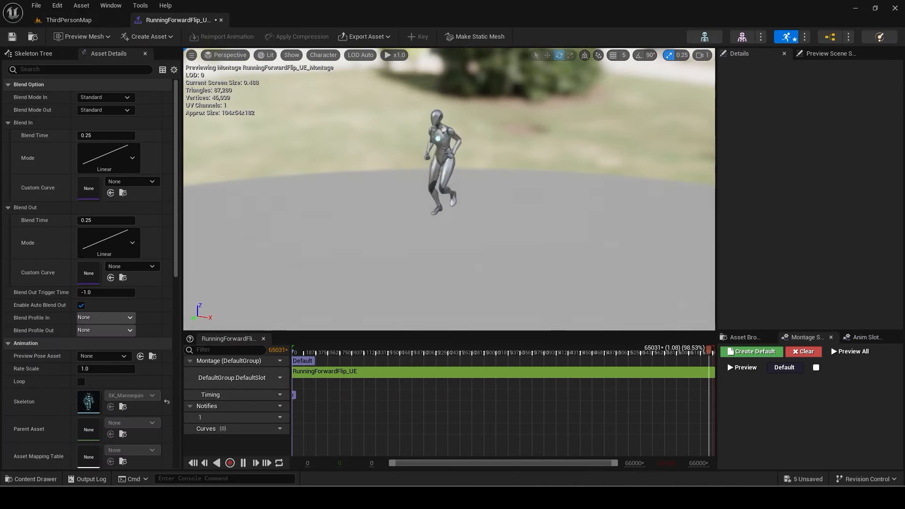
{"action": "left_click", "coordinate": [121, 370]}
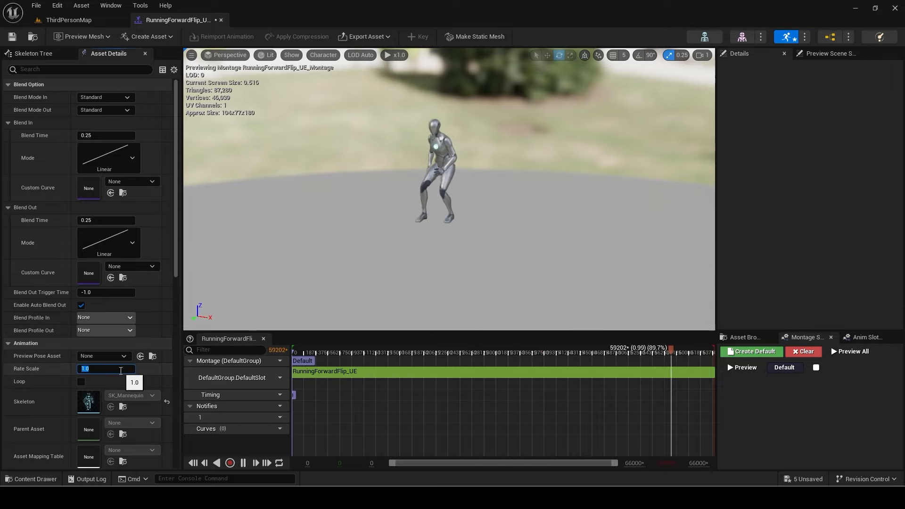
{"action": "type", "text": "0.9"}
{"action": "key", "text": "Return"}
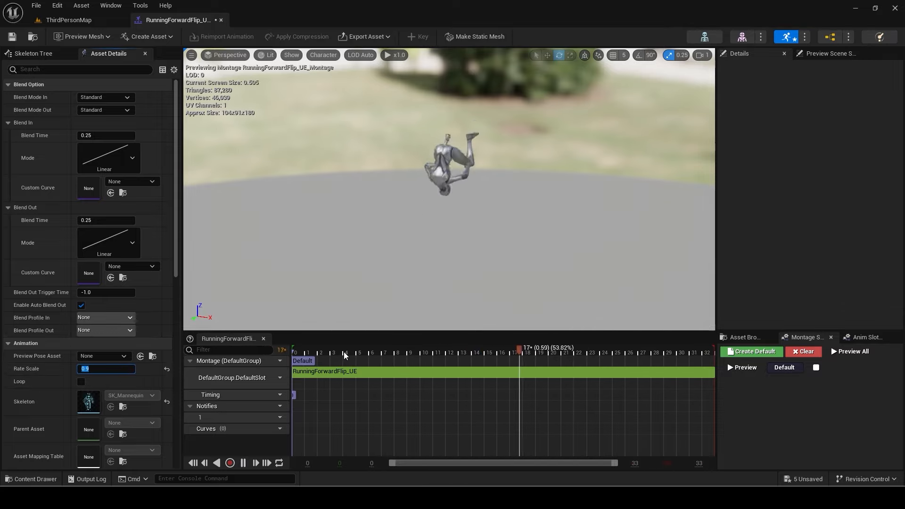
- Rewind the preview and set the RunningForwardFlip_UE animation segment's Start Time to 0.2
{"action": "left_click_drag", "start_coordinate": [343, 352], "coordinate": [280, 360]}
{"action": "left_click", "coordinate": [308, 371]}
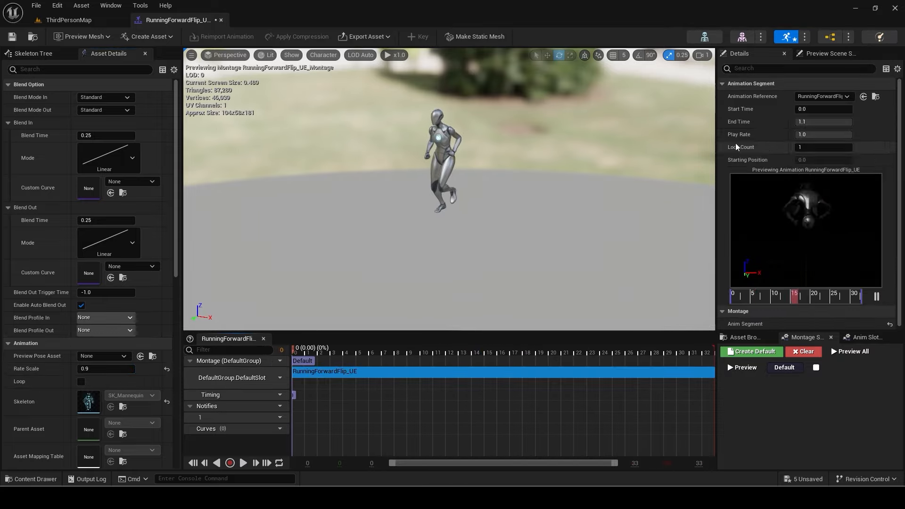
{"action": "left_click", "coordinate": [822, 109]}
{"action": "type", "text": "0.2"}
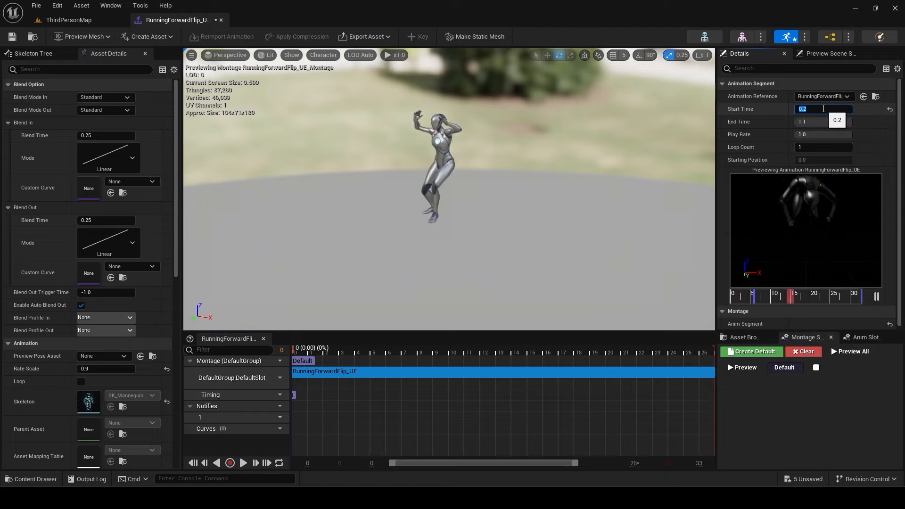
{"action": "key", "text": "Return"}
- Add a second notify track to the RunningForwardFlip montage and paste the copied notifies at the beginning of the first track
{"action": "left_click", "coordinate": [279, 406]}
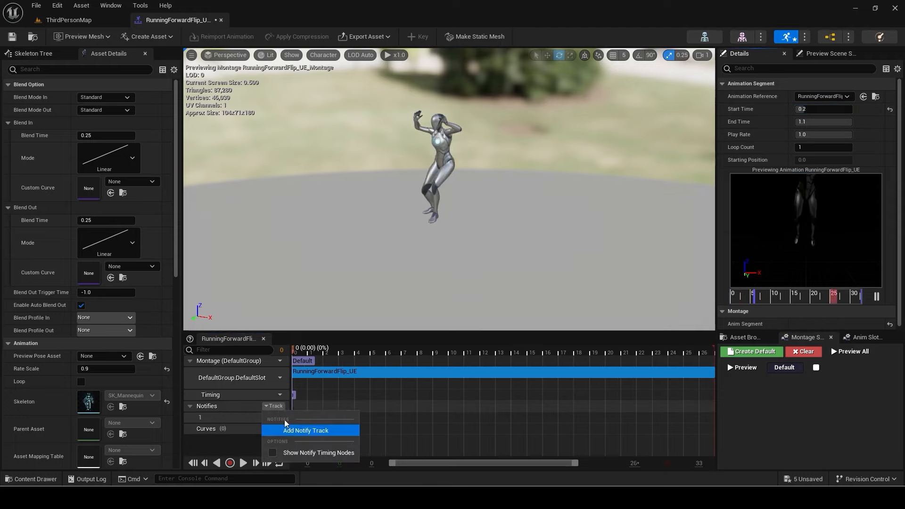
{"action": "left_click", "coordinate": [288, 426]}
{"action": "right_click", "coordinate": [294, 417]}
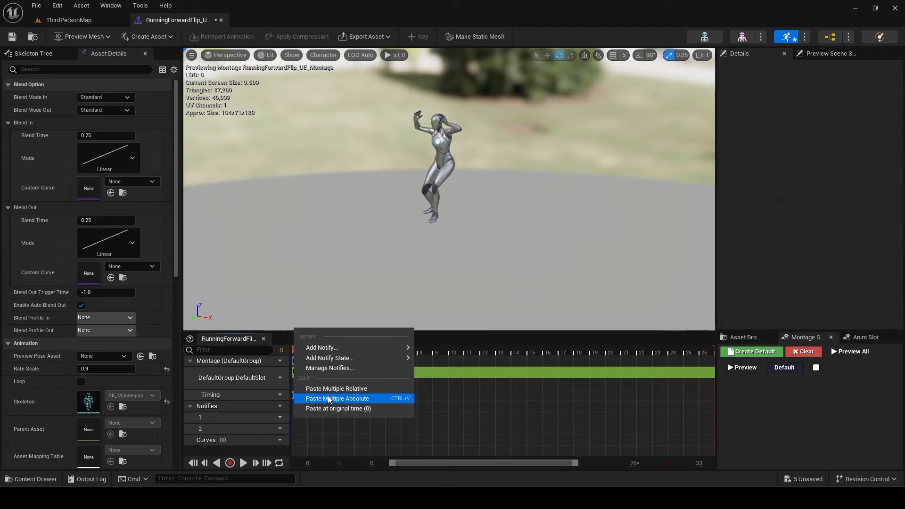
{"action": "left_click", "coordinate": [331, 389]}
{"action": "left_click", "coordinate": [295, 419]}
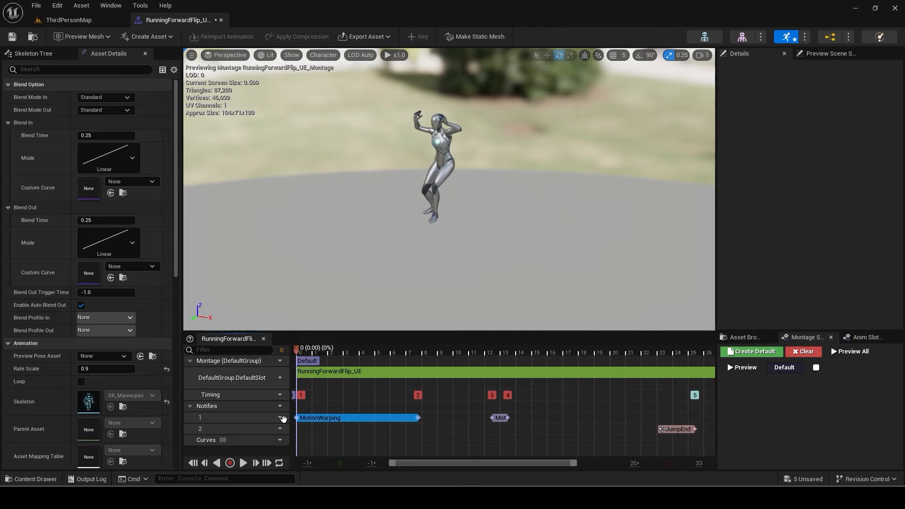
- Extend the first MotionWarping state to about 0.42 s and stretch the second from just after it to about 0.74 s
{"action": "left_click_drag", "start_coordinate": [413, 418], "coordinate": [527, 417]}
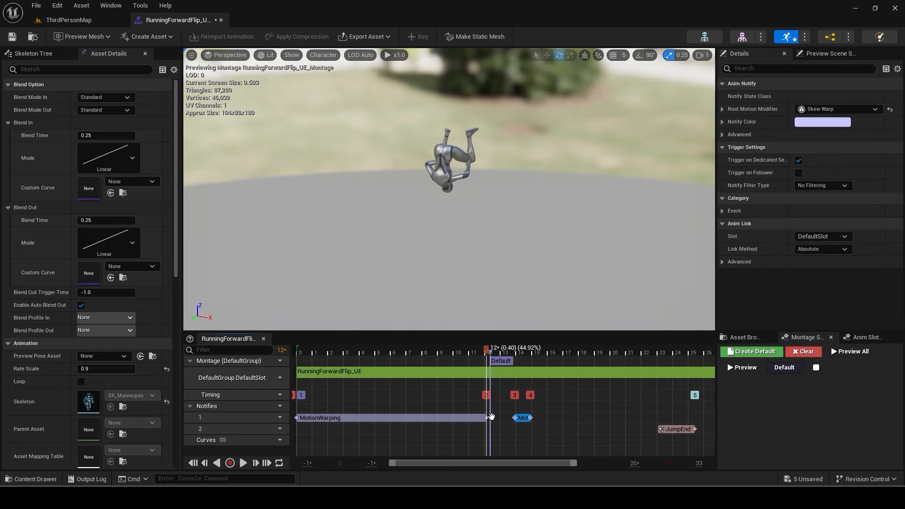
{"action": "left_click", "coordinate": [487, 418]}
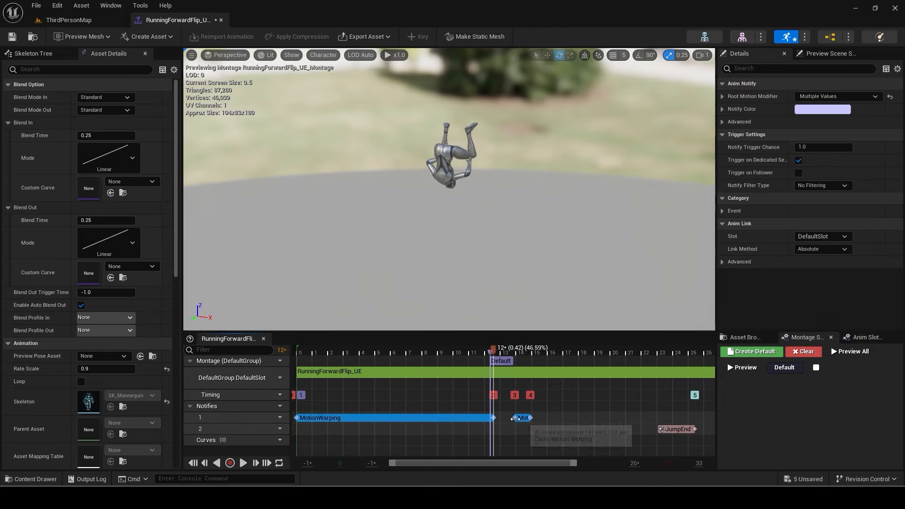
{"action": "mouse_move", "coordinate": [513, 417]}
{"action": "left_mouse_down"}
{"action": "mouse_move", "coordinate": [499, 417]}
{"action": "mouse_move", "coordinate": [644, 421]}
{"action": "left_mouse_up"}
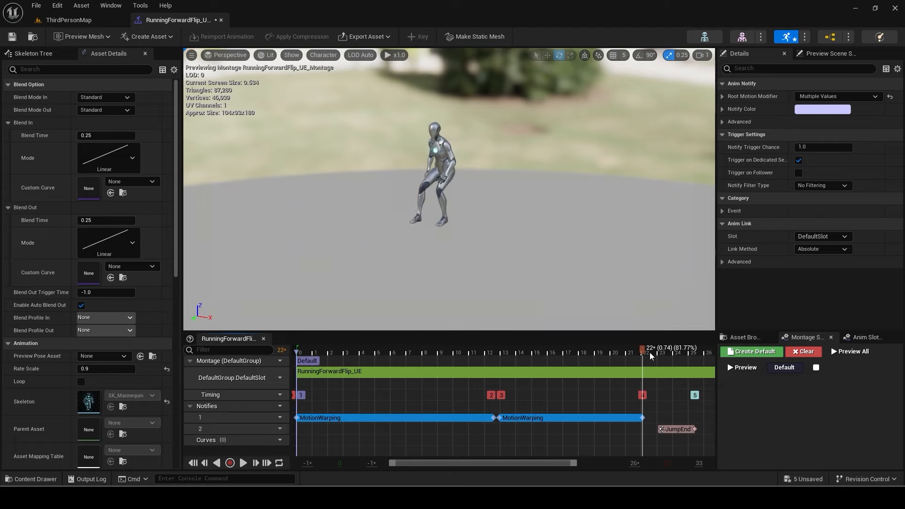
- Move the JumpEnd notify to about 0.72 s and save the RunningForwardFlip montage
{"action": "left_click_drag", "start_coordinate": [651, 355], "coordinate": [634, 357]}
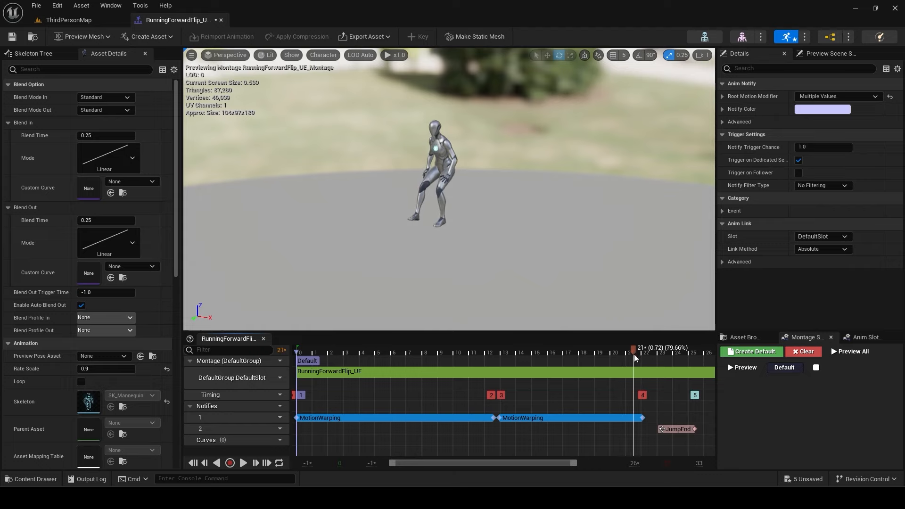
{"action": "left_click_drag", "start_coordinate": [681, 429], "coordinate": [620, 430]}
{"action": "left_click", "coordinate": [12, 36]}
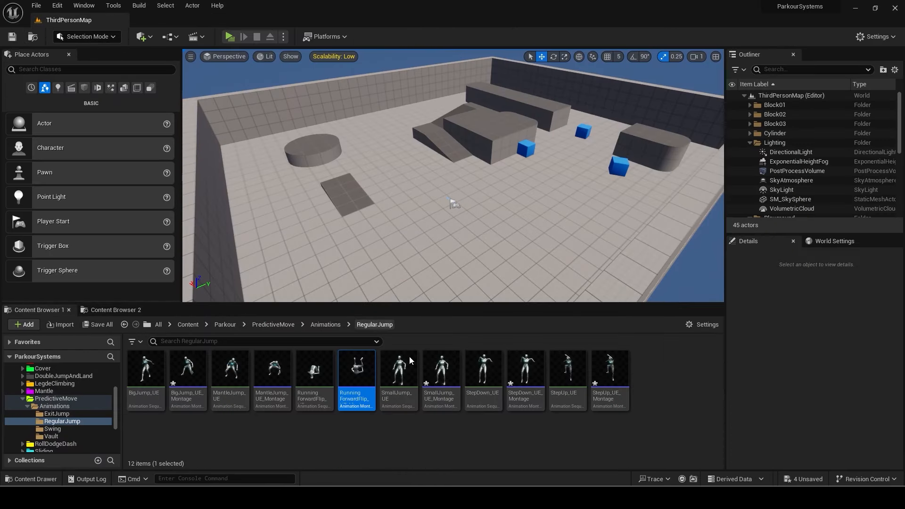
- Open SmallJump_UE_Montage docked in the main window and set its Rate Scale to 1.5
{"action": "left_click", "coordinate": [439, 373]}
{"action": "double_click", "coordinate": [440, 375]}
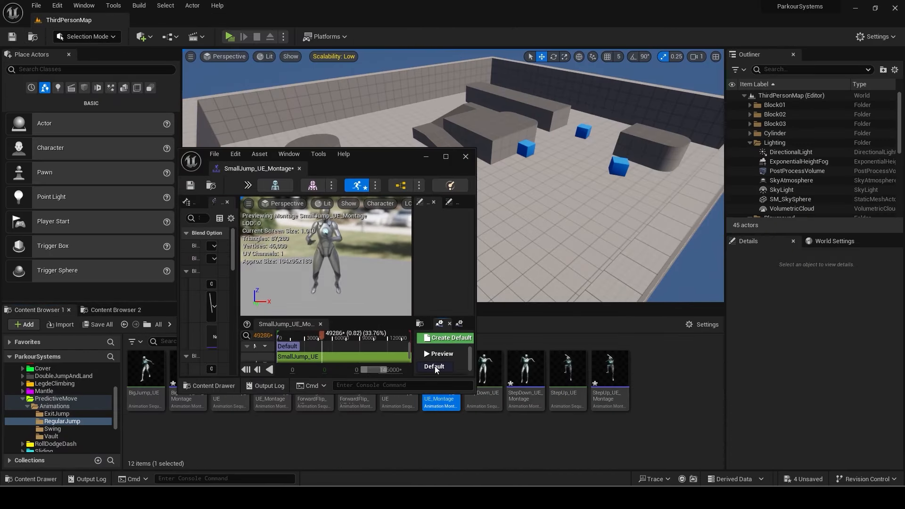
{"action": "left_click_drag", "start_coordinate": [265, 171], "coordinate": [219, 27]}
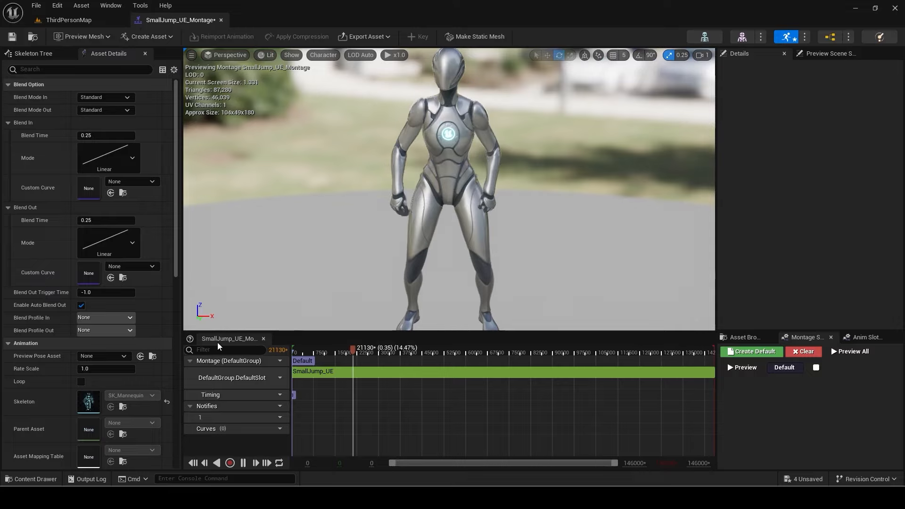
{"action": "left_click", "coordinate": [125, 370]}
{"action": "type", "text": "1.5"}
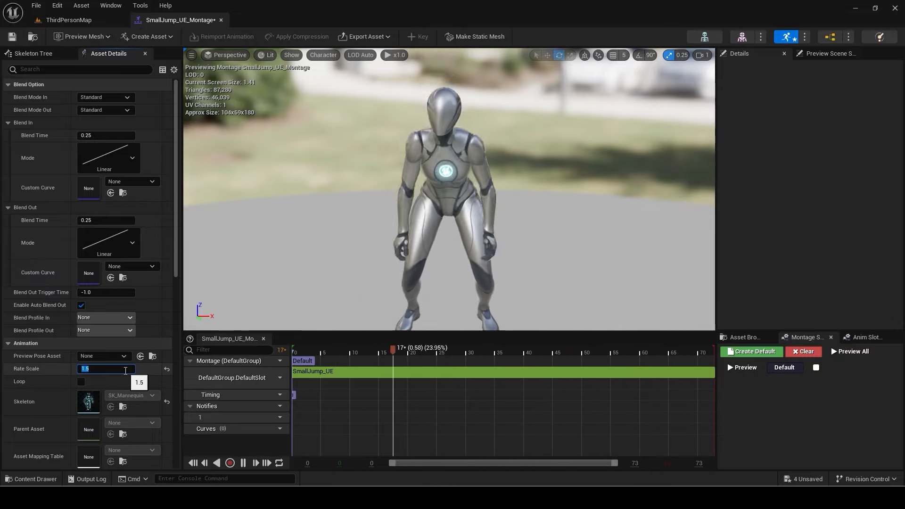
{"action": "key", "text": "Return"}
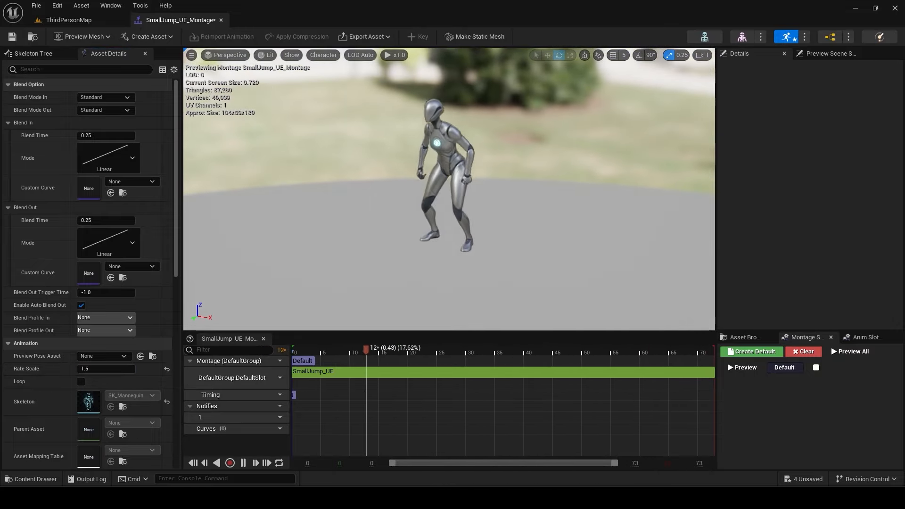
- Trim the SmallJump_UE segment to a Start Time of 0.2 and an End Time of 1.8
{"action": "left_click", "coordinate": [416, 373]}
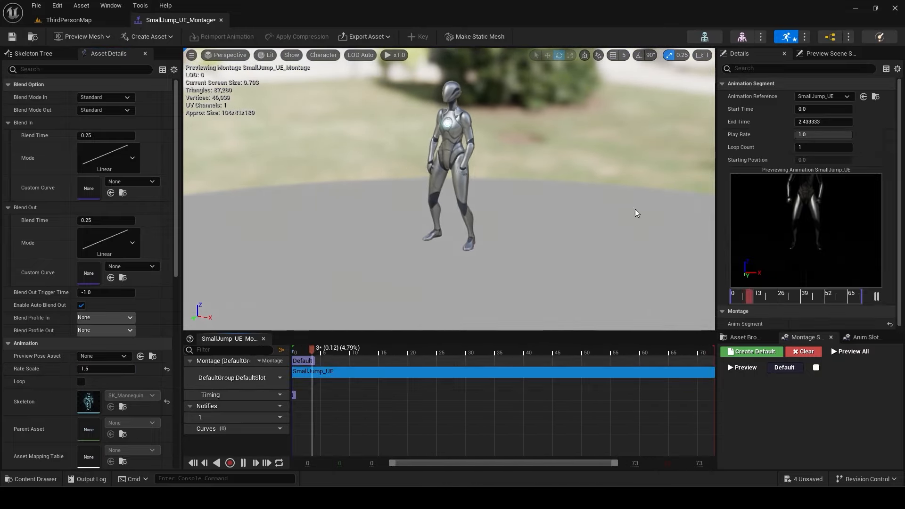
{"action": "left_click", "coordinate": [817, 110]}
{"action": "type", "text": "0.2"}
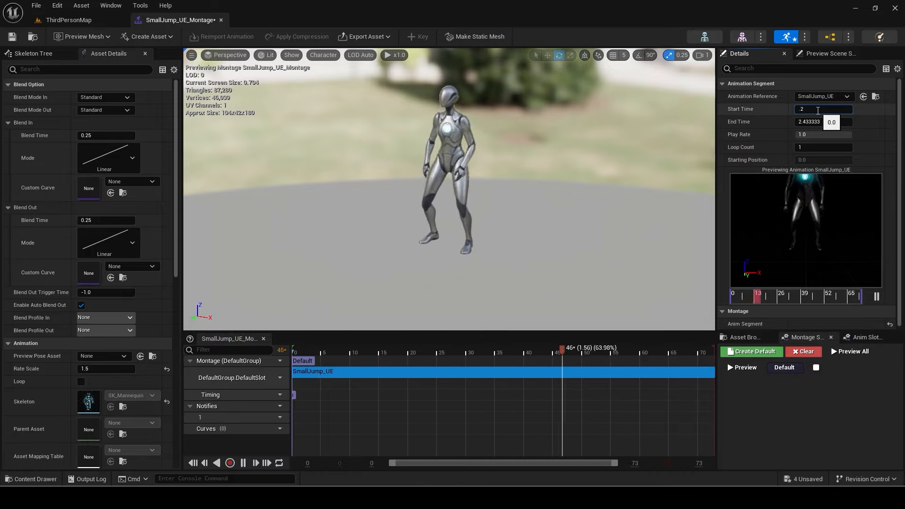
{"action": "key", "text": "Tab"}
{"action": "type", "text": "1.8"}
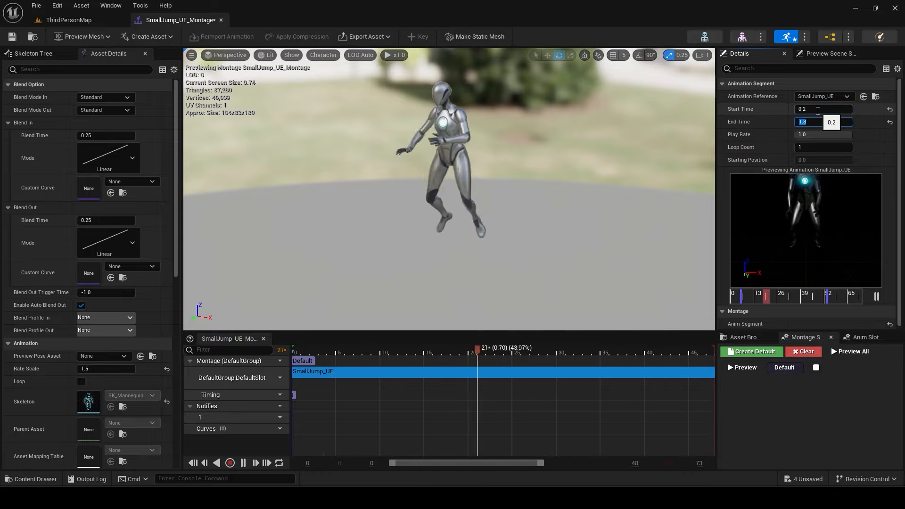
{"action": "key", "text": "Return"}
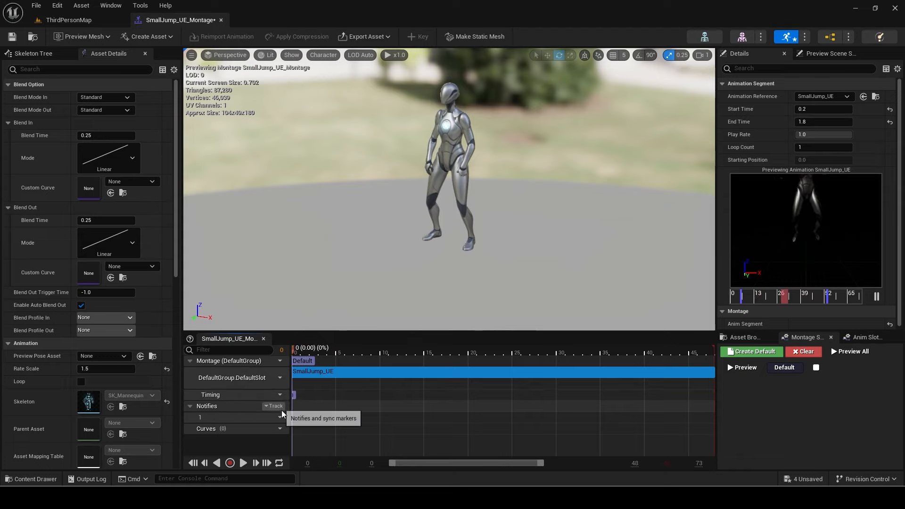
- Add a second notify track to the SmallJump montage, paste the copied notifies onto the first track, and align the first MotionWarping state with frame 0
{"action": "left_click", "coordinate": [280, 406]}
{"action": "left_click", "coordinate": [306, 426]}
{"action": "right_click", "coordinate": [296, 416]}
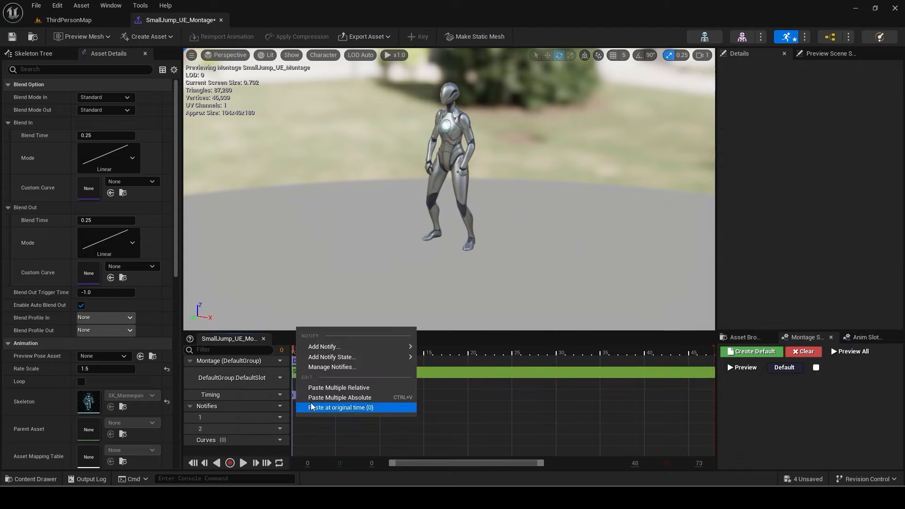
{"action": "left_click", "coordinate": [324, 385]}
{"action": "left_click", "coordinate": [297, 418]}
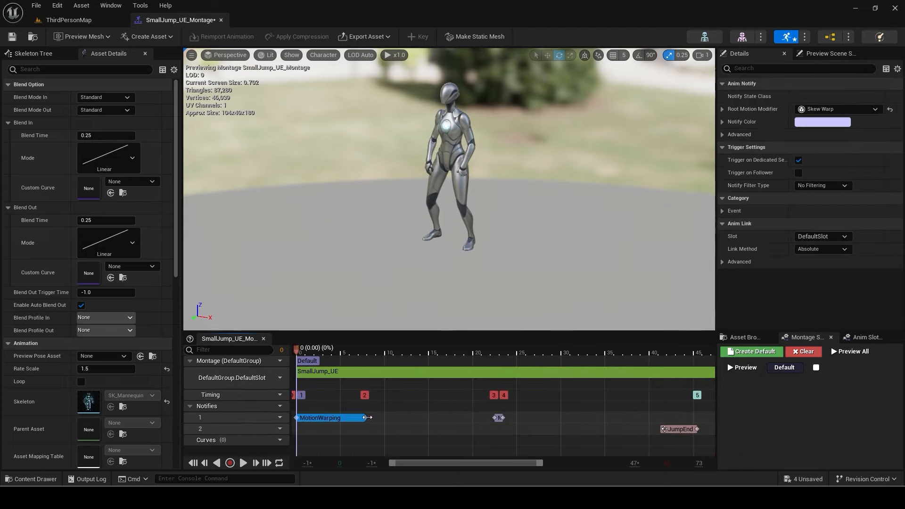
- Extend the first MotionWarping state to about 0.80 s and stretch the second from about 0.83 s to about 1.38 s
{"action": "left_click_drag", "start_coordinate": [365, 418], "coordinate": [440, 417]}
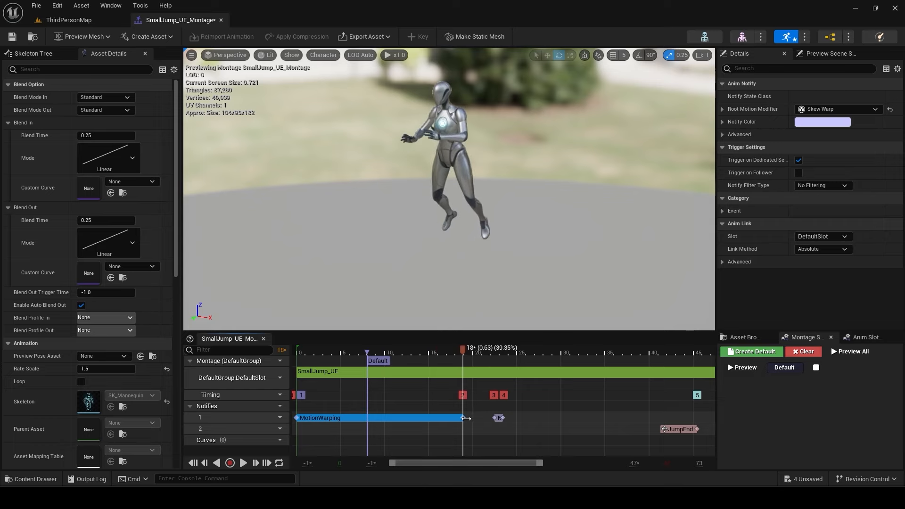
{"action": "left_click_drag", "start_coordinate": [498, 417], "coordinate": [566, 418]}
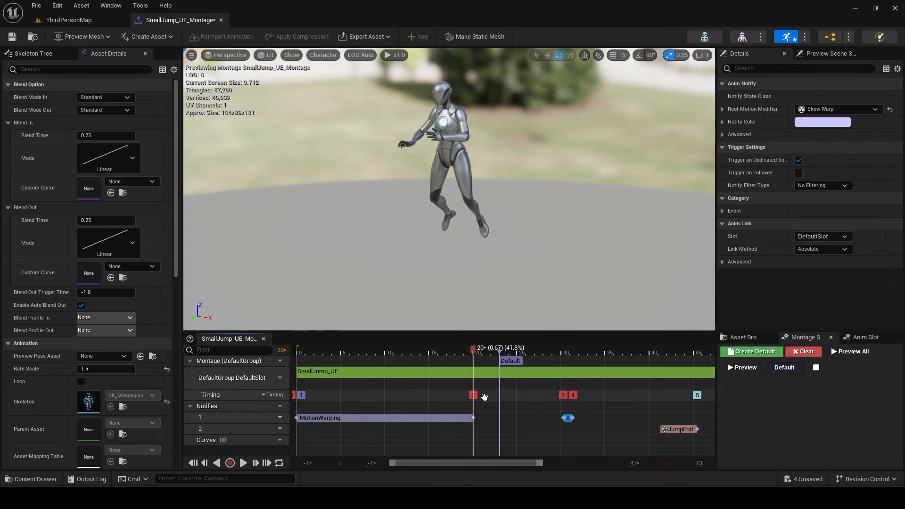
{"action": "left_click_drag", "start_coordinate": [473, 418], "coordinate": [508, 419]}
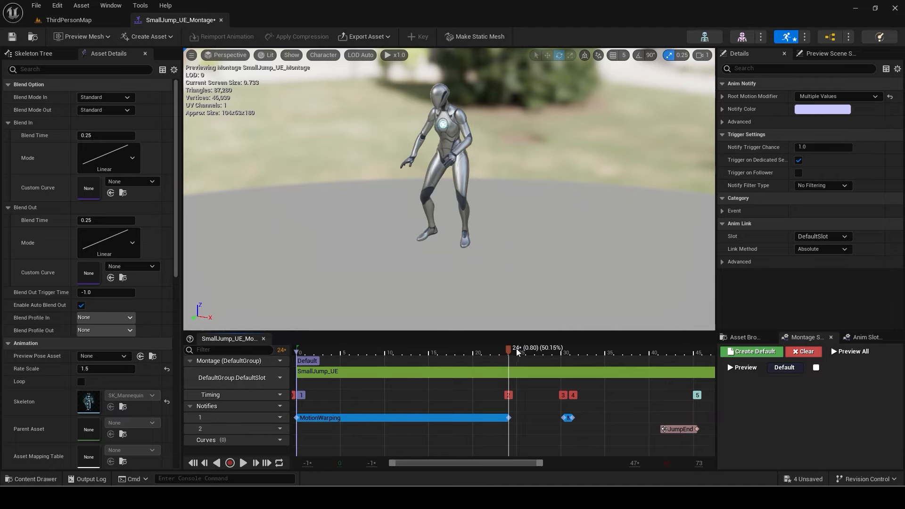
{"action": "left_click", "coordinate": [515, 349]}
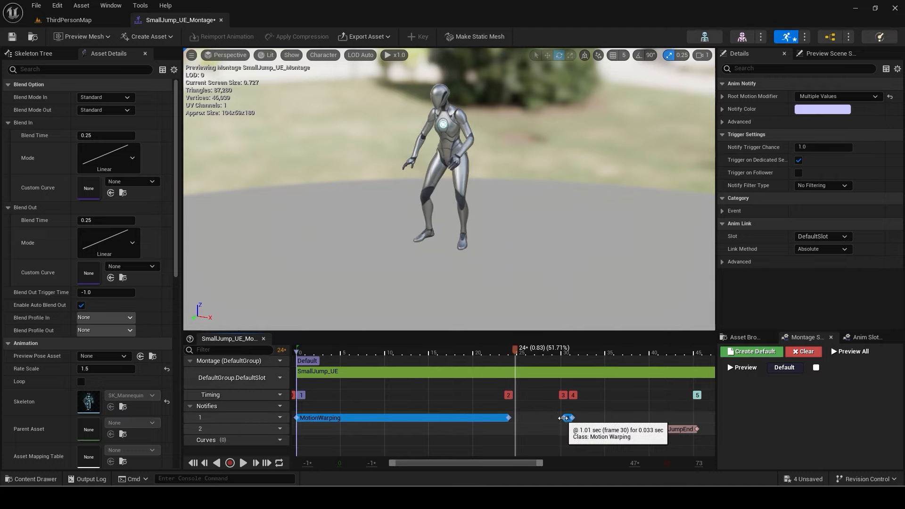
{"action": "mouse_move", "coordinate": [564, 417]}
{"action": "left_mouse_down"}
{"action": "mouse_move", "coordinate": [518, 418]}
{"action": "mouse_move", "coordinate": [646, 418]}
{"action": "left_mouse_up"}
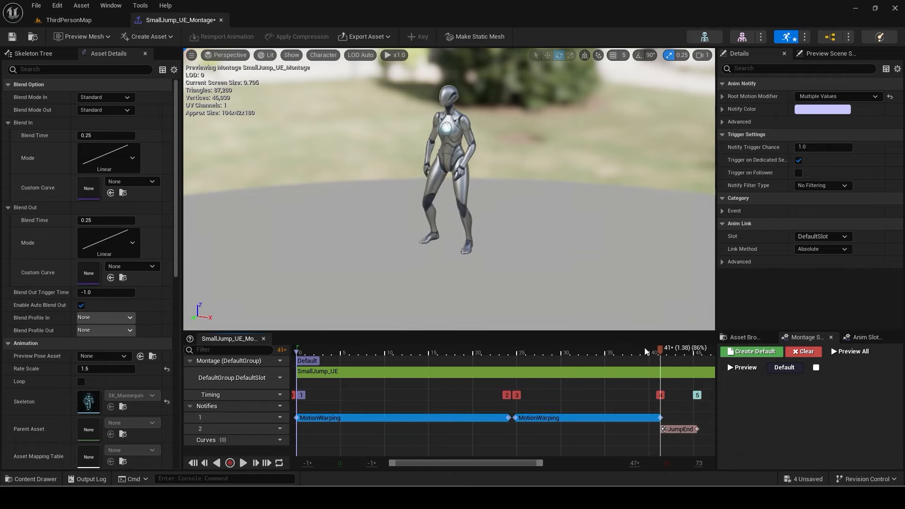
- Move the JumpEnd notify to about 0.88 s and close the SmallJump montage
{"action": "left_click_drag", "start_coordinate": [643, 348], "coordinate": [531, 363]}
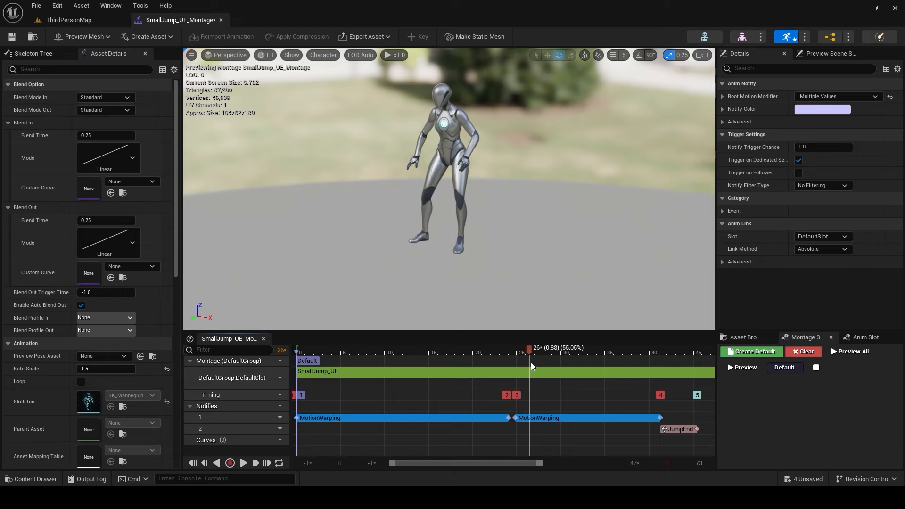
{"action": "left_click_drag", "start_coordinate": [680, 427], "coordinate": [535, 426]}
{"action": "left_click", "coordinate": [221, 20]}
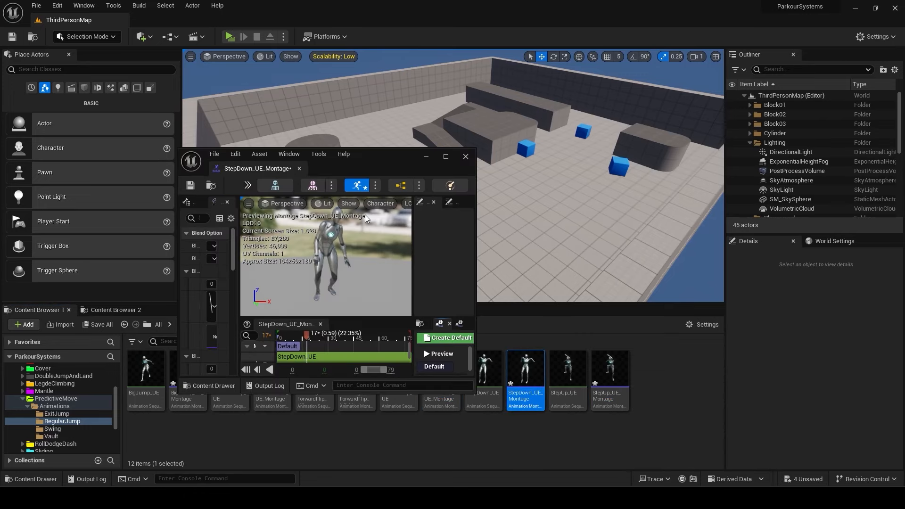
- Dock StepDown_UE_Montage in the main window and set its Rate Scale to 1.5
{"action": "left_click_drag", "start_coordinate": [264, 169], "coordinate": [177, 20]}
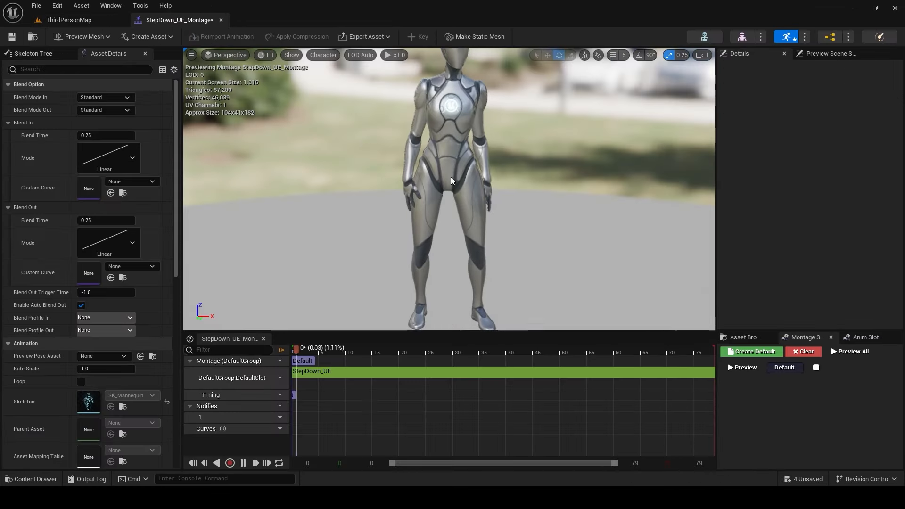
{"action": "left_click", "coordinate": [102, 373]}
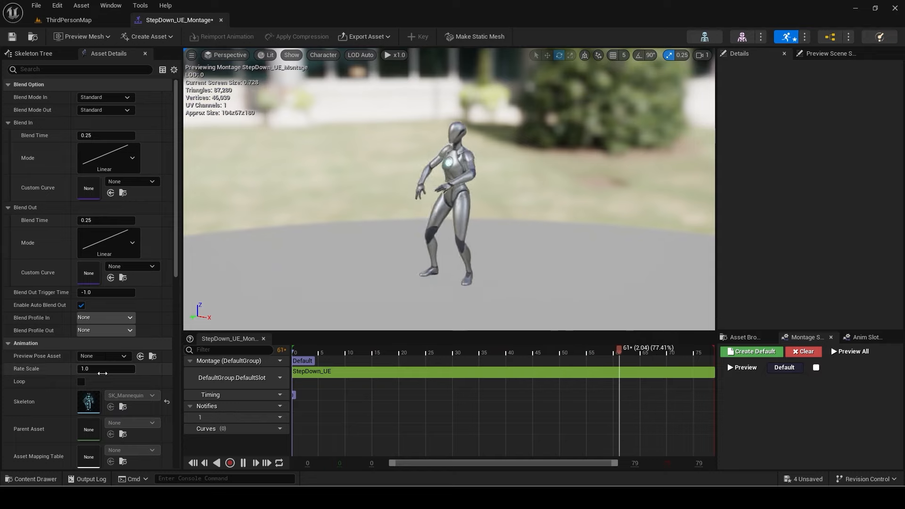
{"action": "type", "text": "1.5"}
{"action": "key", "text": "Return"}
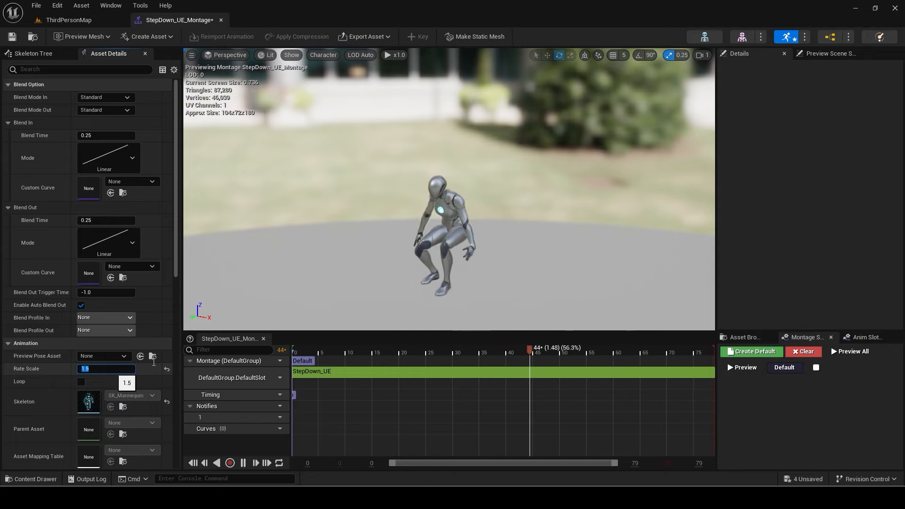
- Trim the StepDown_UE segment to an End Time of 2.1
{"action": "left_click", "coordinate": [339, 372]}
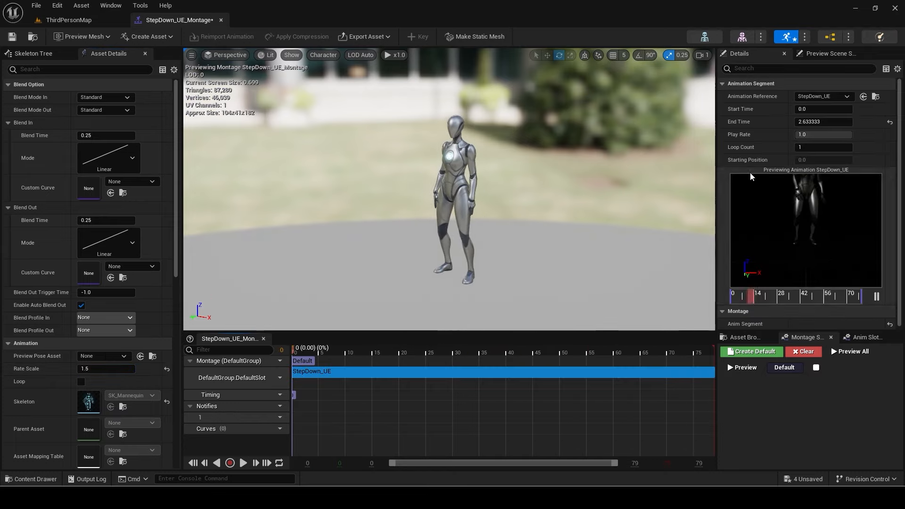
{"action": "left_click", "coordinate": [824, 124]}
{"action": "type", "text": "2.1"}
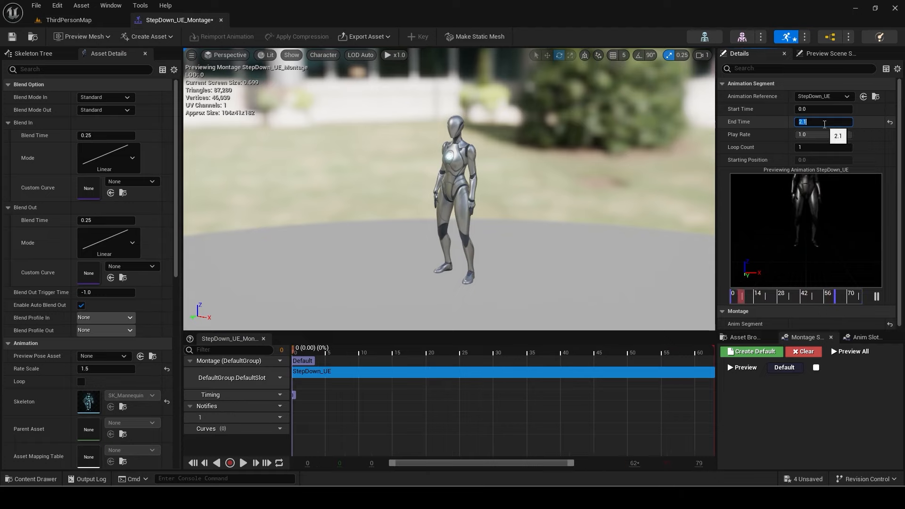
{"action": "key", "text": "Return"}
- Add a second notify track to the StepDown montage, paste the copied notifies onto the first track, and align the first MotionWarping state with frame 0
{"action": "left_click", "coordinate": [272, 406]}
{"action": "left_click", "coordinate": [290, 427]}
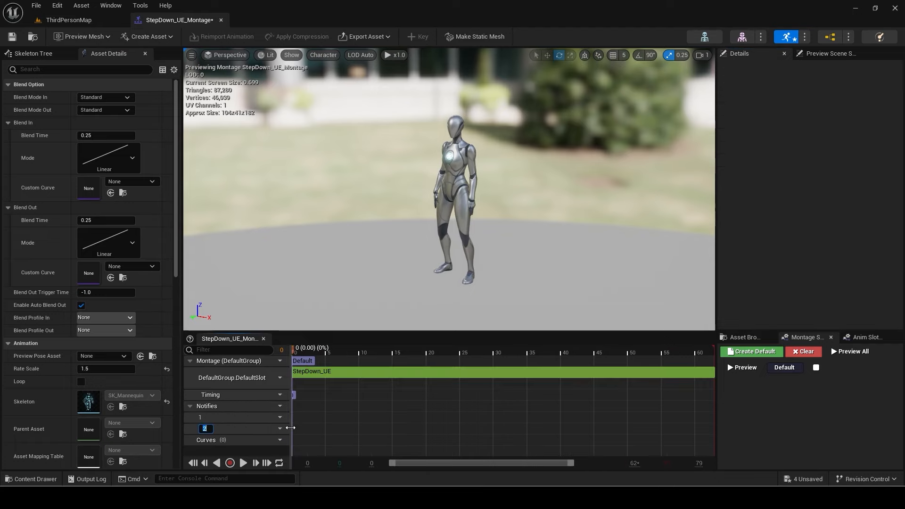
{"action": "right_click", "coordinate": [298, 419]}
{"action": "left_click", "coordinate": [334, 393]}
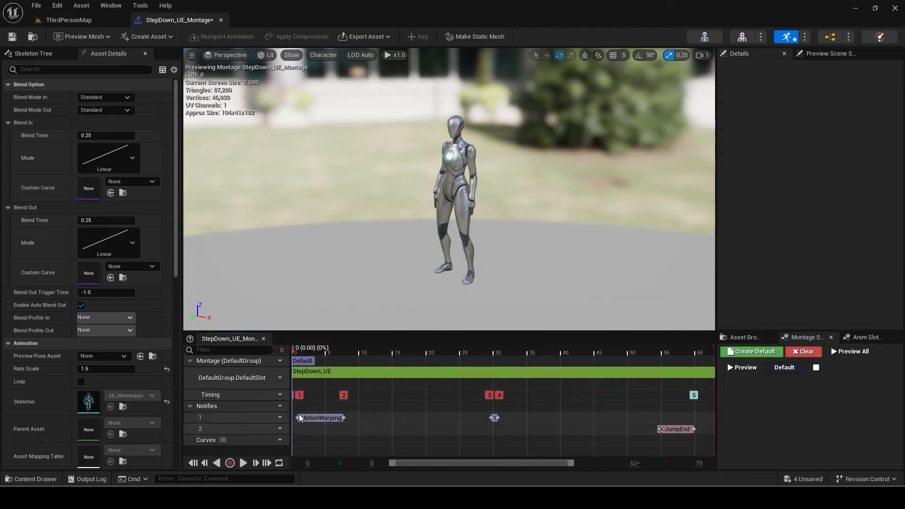
{"action": "left_click", "coordinate": [339, 418]}
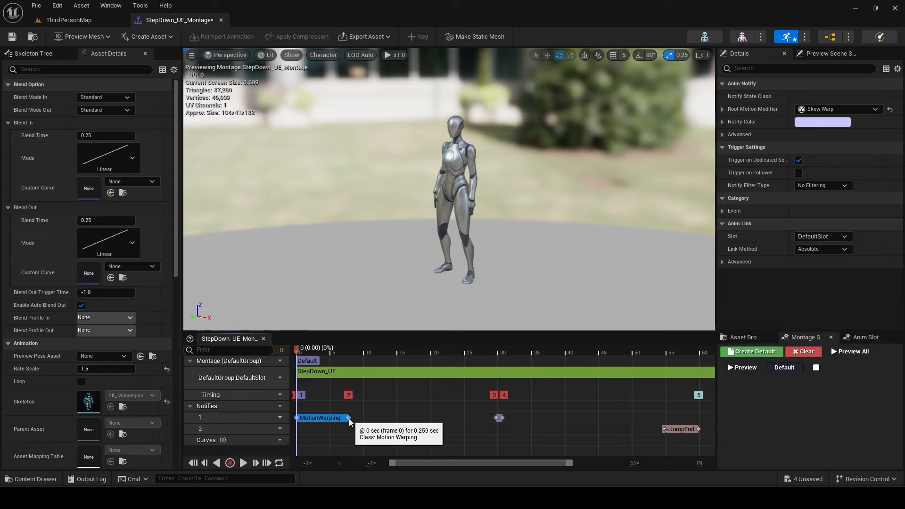
- Extend the first MotionWarping state to about 0.96 s and stretch the second from about 1.0 s to about 1.46 s
{"action": "left_click_drag", "start_coordinate": [349, 418], "coordinate": [650, 418]}
{"action": "left_click_drag", "start_coordinate": [477, 417], "coordinate": [483, 418]}
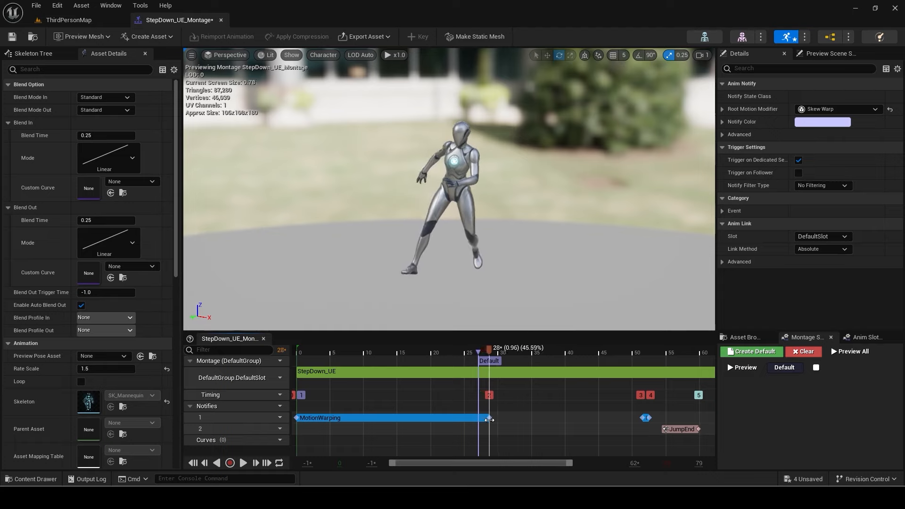
{"action": "left_click_drag", "start_coordinate": [642, 418], "coordinate": [507, 424]}
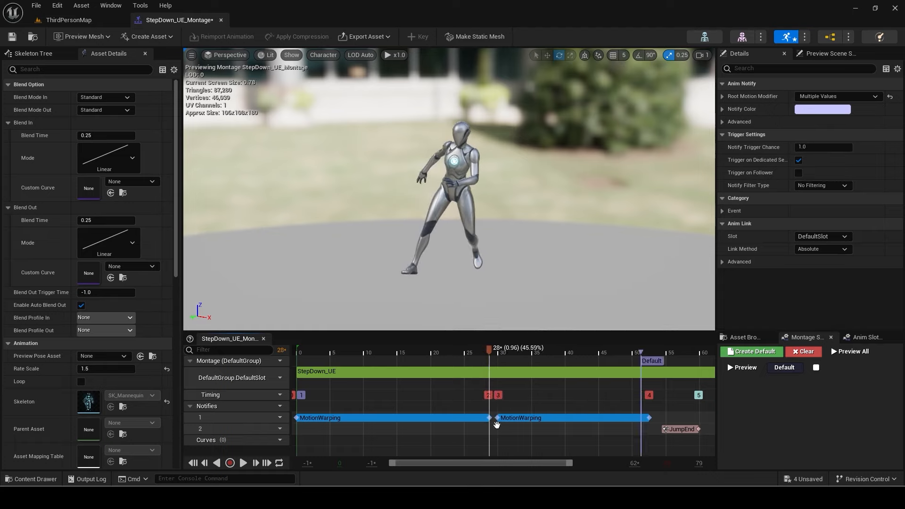
{"action": "mouse_move", "coordinate": [647, 419]}
{"action": "left_mouse_down"}
{"action": "mouse_move", "coordinate": [572, 419]}
{"action": "mouse_move", "coordinate": [591, 422]}
{"action": "left_mouse_up"}
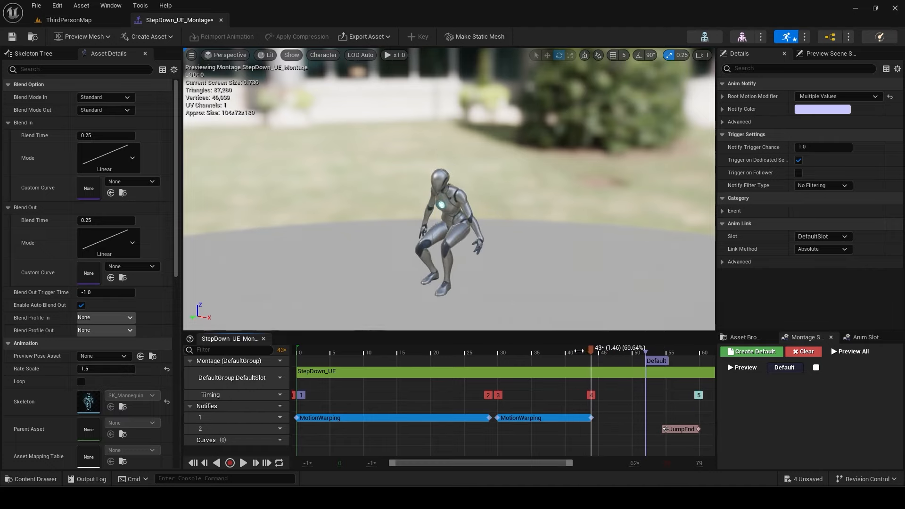
- Move the JumpEnd notify to about 1.39 s and close the StepDown montage
{"action": "mouse_move", "coordinate": [582, 350]}
{"action": "left_mouse_down"}
{"action": "mouse_move", "coordinate": [592, 352]}
{"action": "mouse_move", "coordinate": [565, 354]}
{"action": "mouse_move", "coordinate": [575, 355]}
{"action": "left_mouse_up"}
{"action": "left_click_drag", "start_coordinate": [682, 428], "coordinate": [560, 431]}
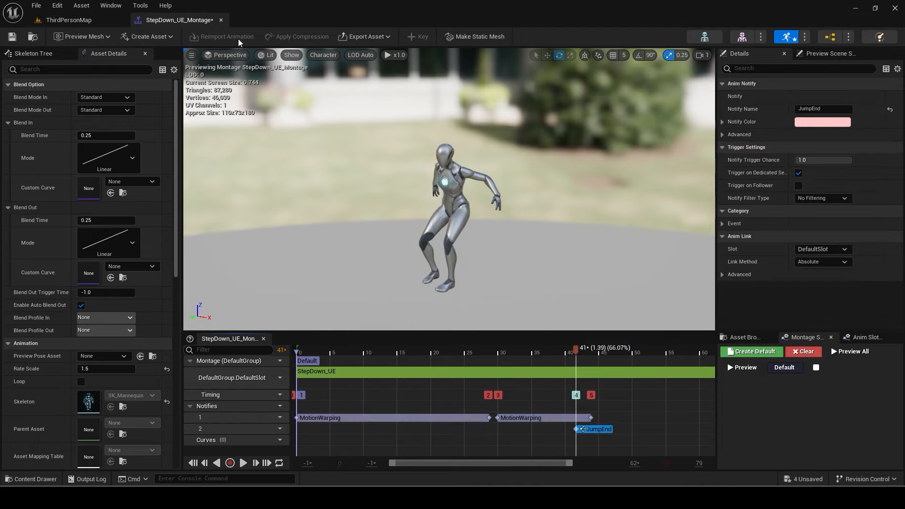
{"action": "left_click", "coordinate": [221, 21]}
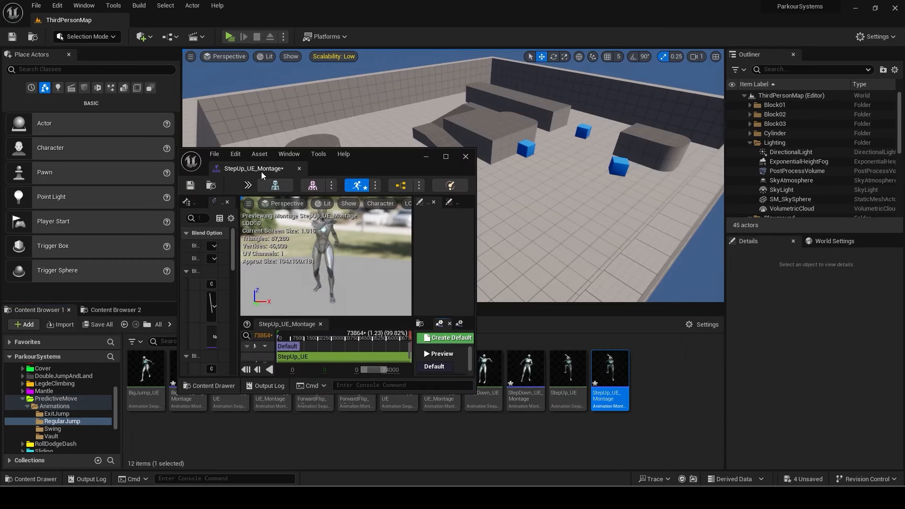
- Dock StepUp_UE_Montage in the main window and set its Rate Scale to 1.2
{"action": "left_click_drag", "start_coordinate": [261, 172], "coordinate": [189, 24]}
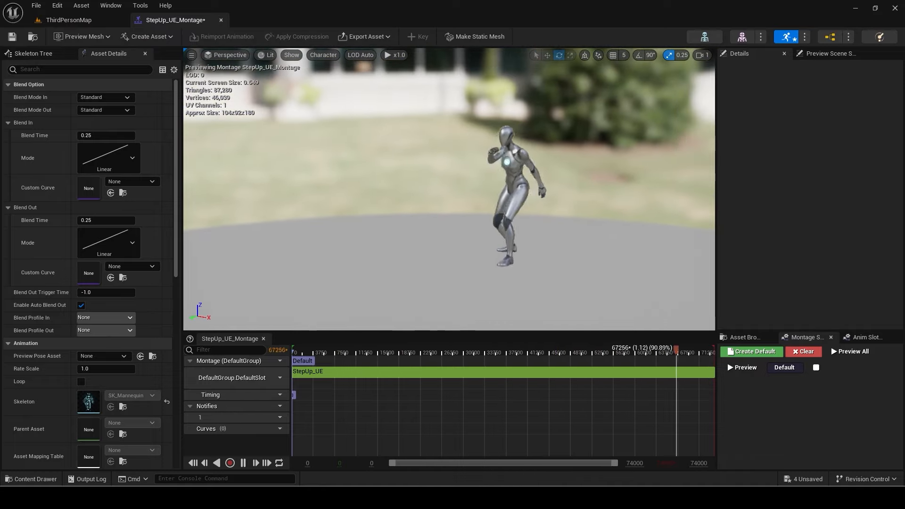
{"action": "left_click", "coordinate": [132, 368]}
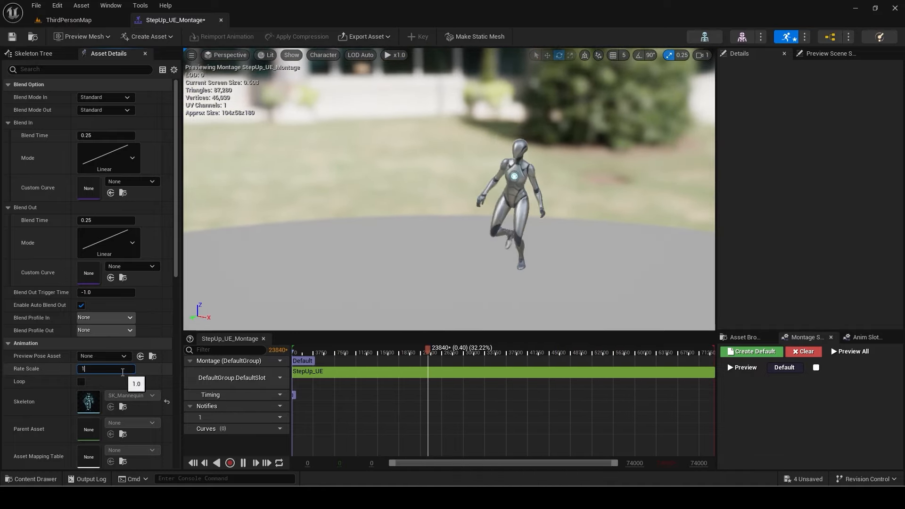
{"action": "type", "text": "1.2"}
{"action": "key", "text": "Return"}
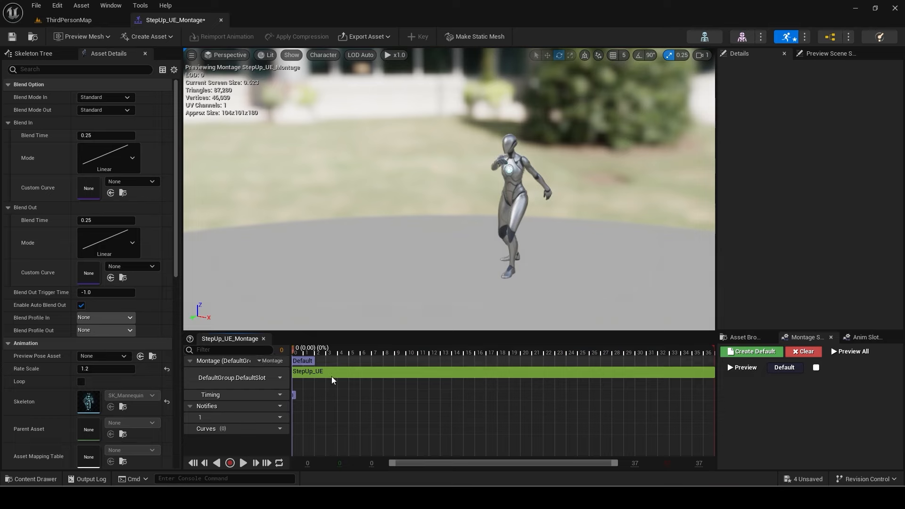
- Trim the StepUp_UE segment to a Start Time of 0.25
{"action": "left_click", "coordinate": [338, 375]}
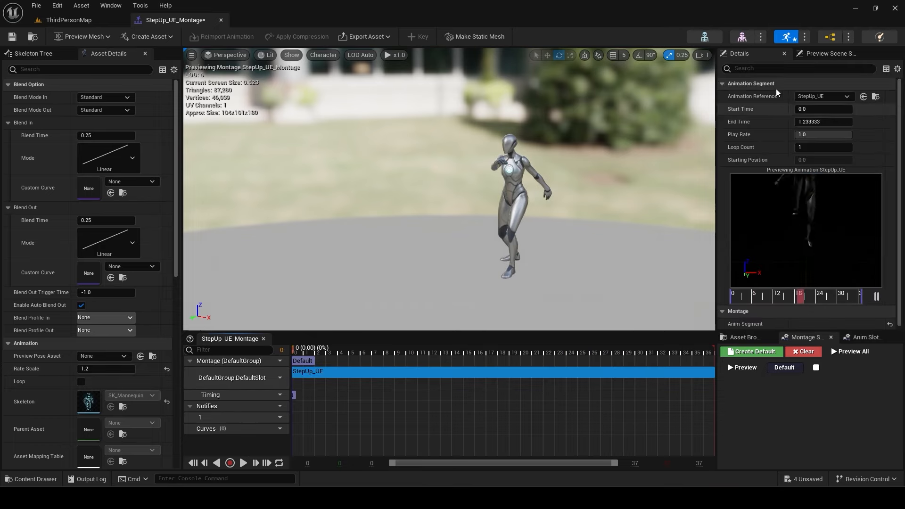
{"action": "type", "text": "0.25"}
{"action": "key", "text": "Return"}
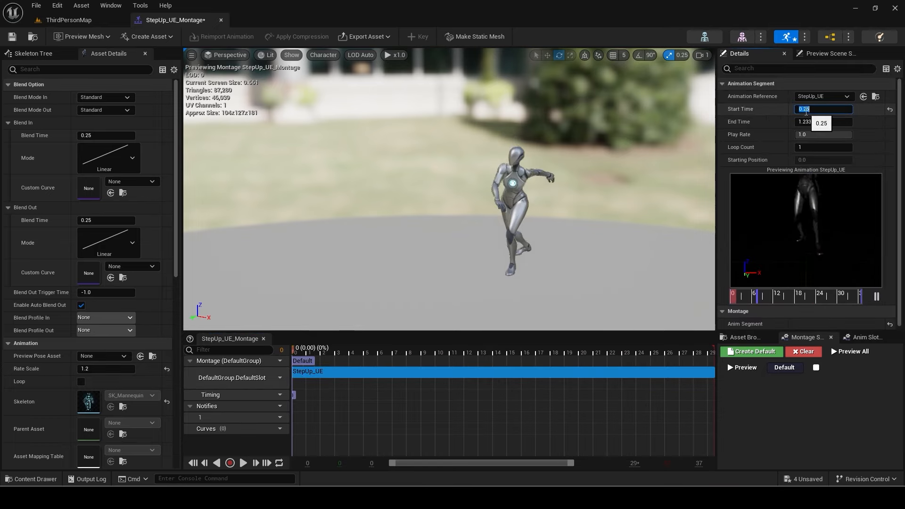
- Add a second notify track to the StepUp montage, paste the copied notifies onto the first track, and align the first MotionWarping state with frame 0
{"action": "left_click", "coordinate": [275, 406]}
{"action": "left_click", "coordinate": [281, 428]}
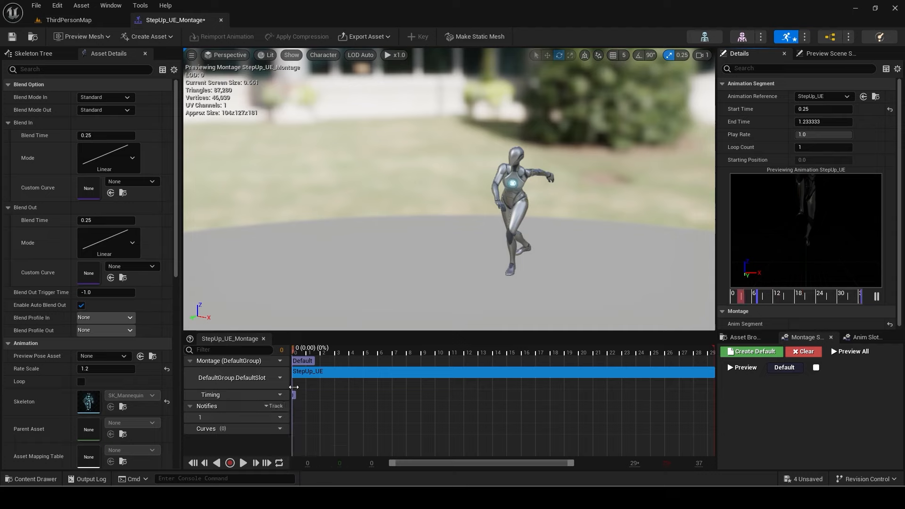
{"action": "right_click", "coordinate": [297, 405]}
{"action": "right_click", "coordinate": [298, 418]}
{"action": "left_click", "coordinate": [297, 418]}
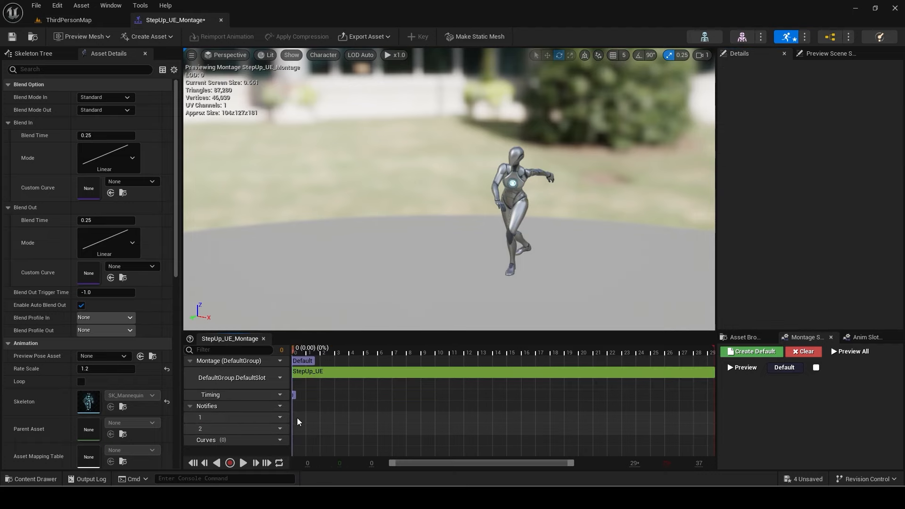
{"action": "right_click", "coordinate": [297, 417]}
{"action": "left_click", "coordinate": [317, 390]}
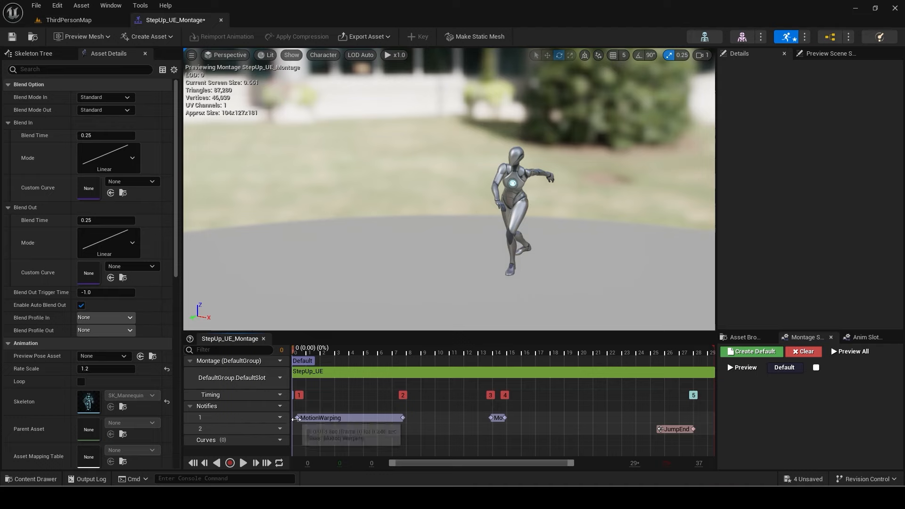
{"action": "left_click", "coordinate": [311, 417]}
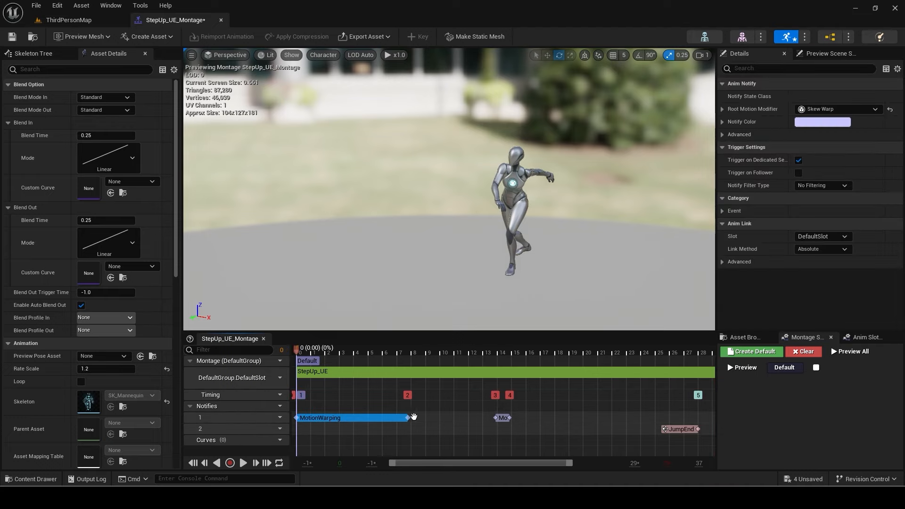
- Stretch the StepUp montage's two MotionWarping states to end near frames 14 and 22, and move the JumpEnd notify to about 0.72 s
{"action": "left_click_drag", "start_coordinate": [409, 418], "coordinate": [549, 418]}
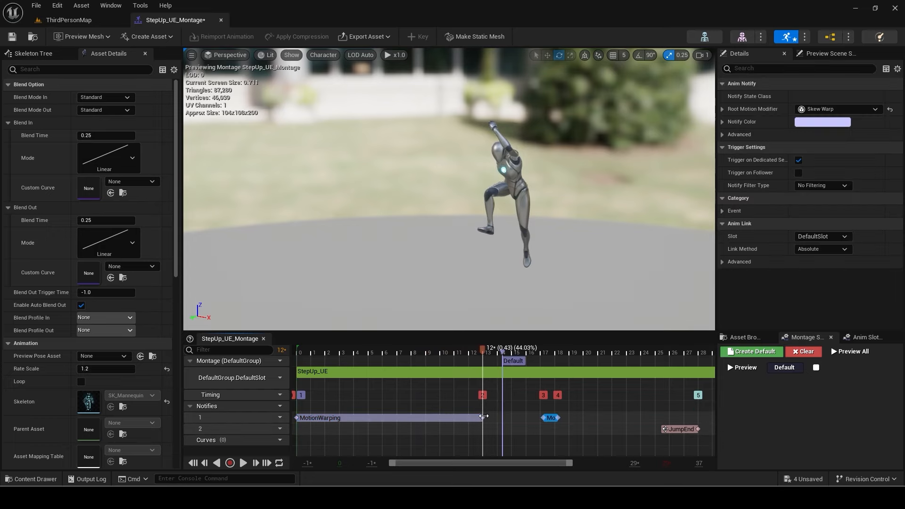
{"action": "left_click_drag", "start_coordinate": [482, 418], "coordinate": [623, 419]}
{"action": "left_click", "coordinate": [542, 417], "text": "shift"}
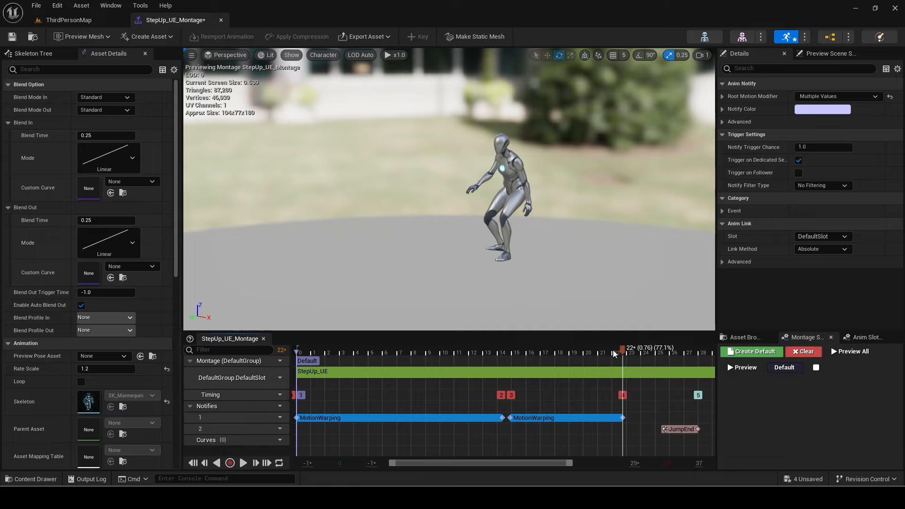
{"action": "mouse_move", "coordinate": [612, 349]}
{"action": "left_mouse_down"}
{"action": "mouse_move", "coordinate": [598, 349]}
{"action": "mouse_move", "coordinate": [606, 352]}
{"action": "left_mouse_up"}
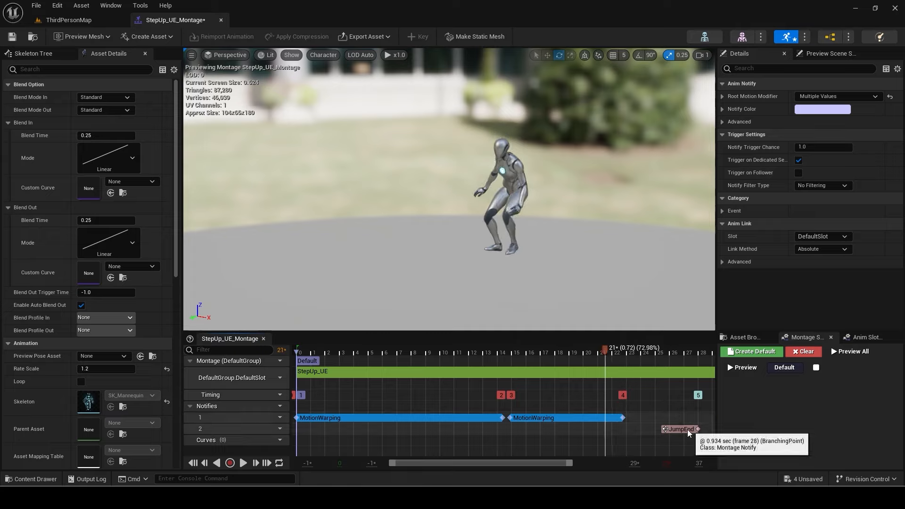
{"action": "left_click_drag", "start_coordinate": [688, 429], "coordinate": [592, 432]}
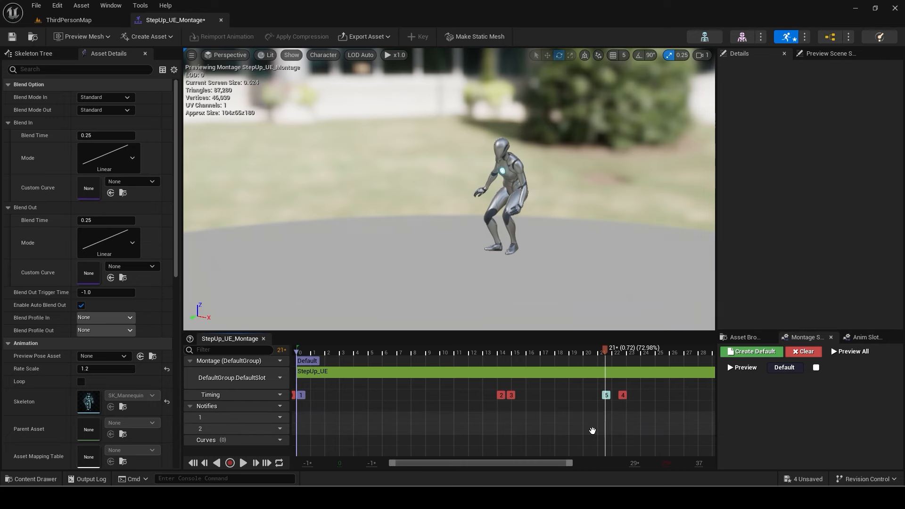
- Close the StepUp montage and save all modified assets
{"action": "left_click", "coordinate": [221, 20]}
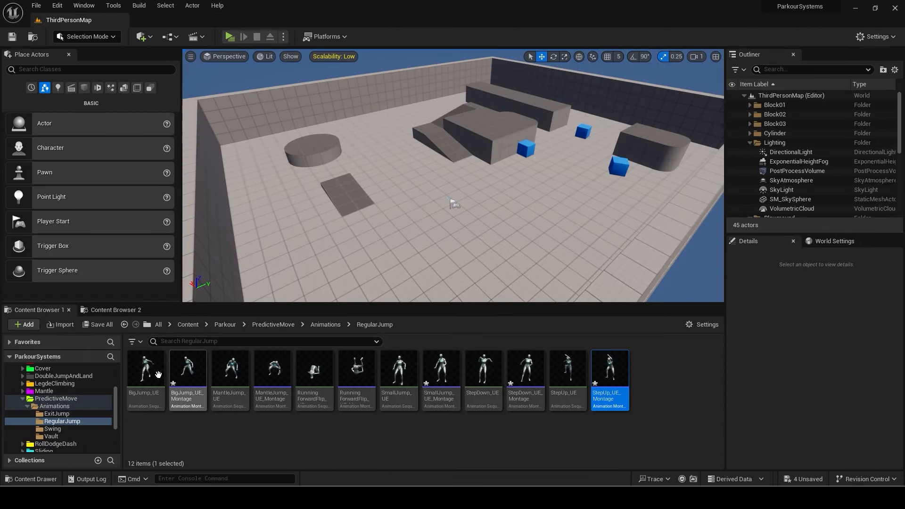
{"action": "left_click", "coordinate": [101, 323]}
{"action": "left_click", "coordinate": [542, 354]}
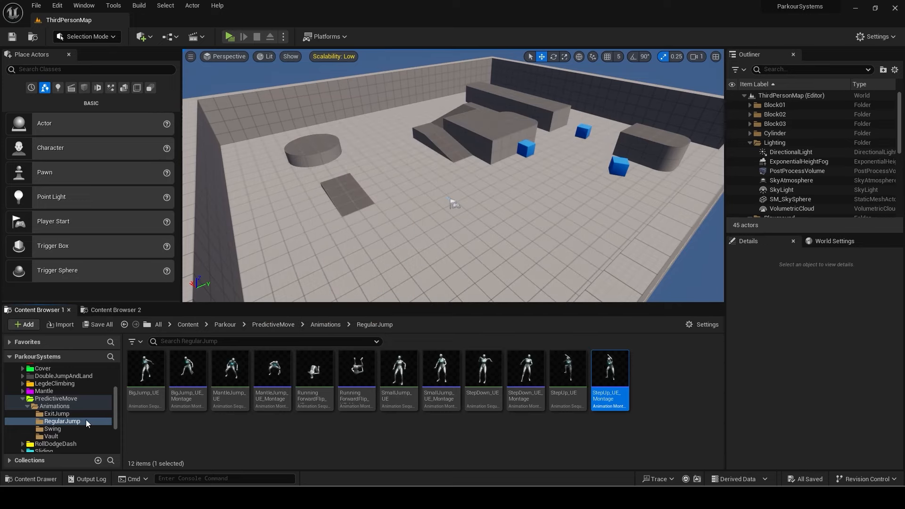
- Create animation montages from all four animation sequences in the Vault folder
{"action": "left_click", "coordinate": [63, 435]}
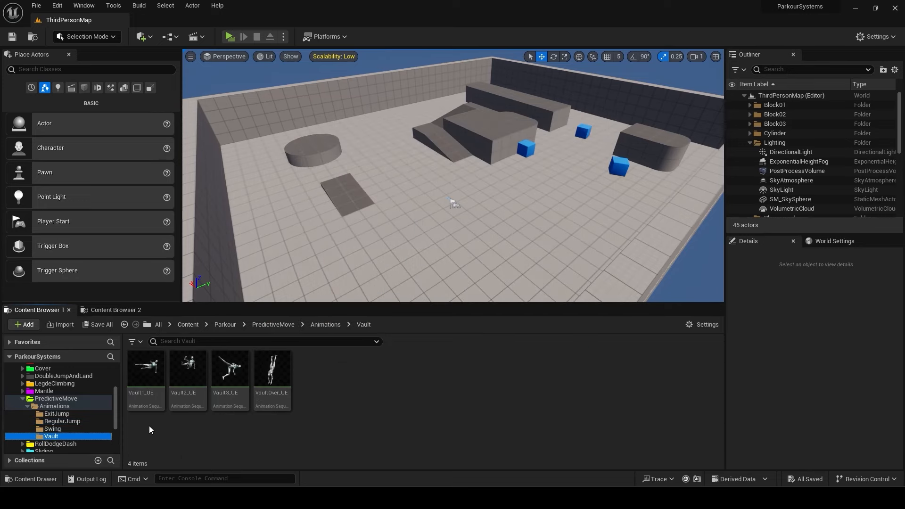
{"action": "left_click_drag", "start_coordinate": [149, 426], "coordinate": [286, 398]}
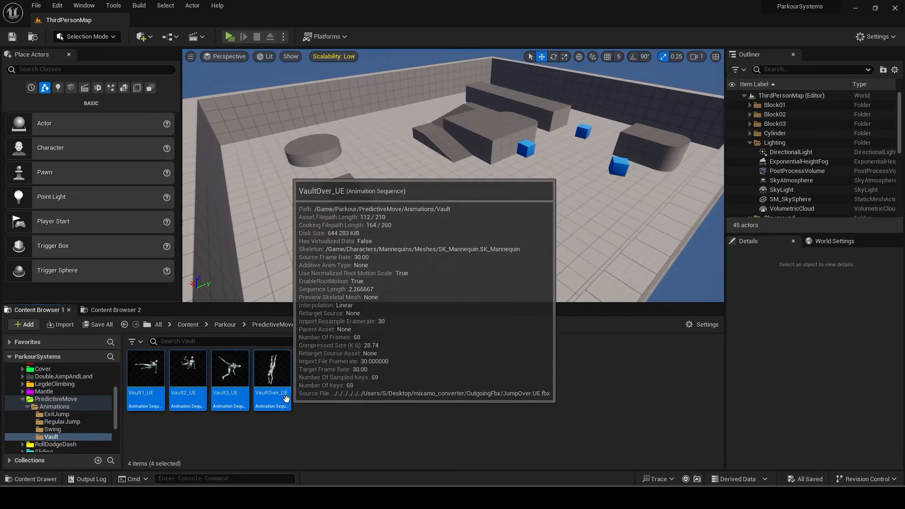
{"action": "right_click", "coordinate": [286, 399]}
{"action": "left_click", "coordinate": [474, 151]}
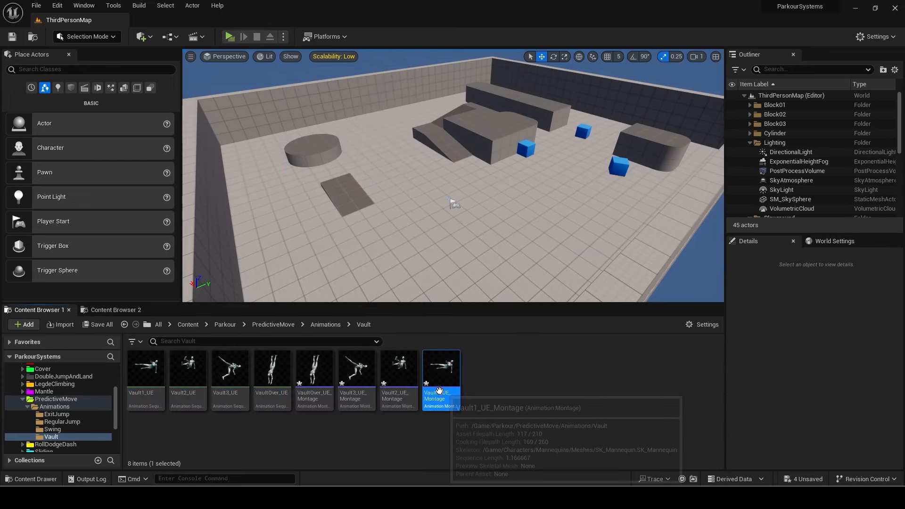
- Dock Vault1_UE_Montage in the main window and set the Vault1_UE segment's Start Time to 0.1
{"action": "left_click_drag", "start_coordinate": [255, 170], "coordinate": [240, 22]}
{"action": "left_click_drag", "start_coordinate": [409, 354], "coordinate": [292, 358]}
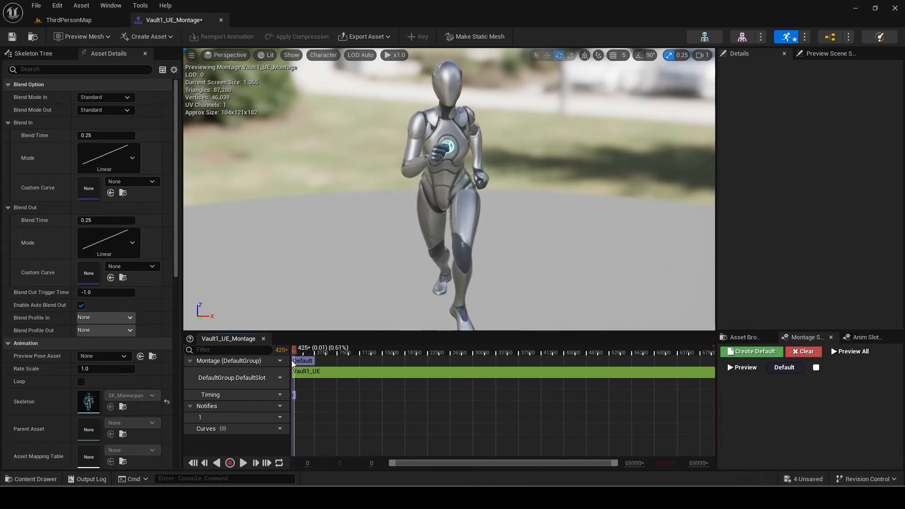
{"action": "left_click", "coordinate": [370, 372]}
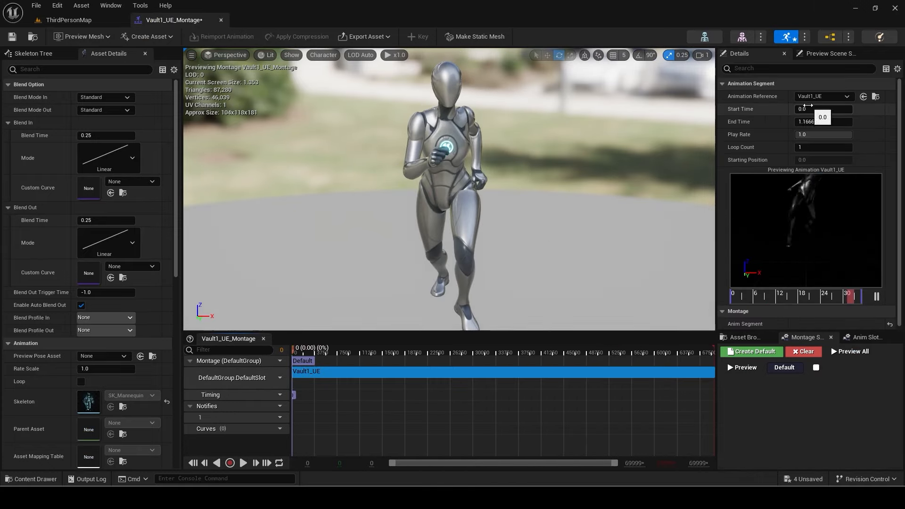
{"action": "key", "text": "Return"}
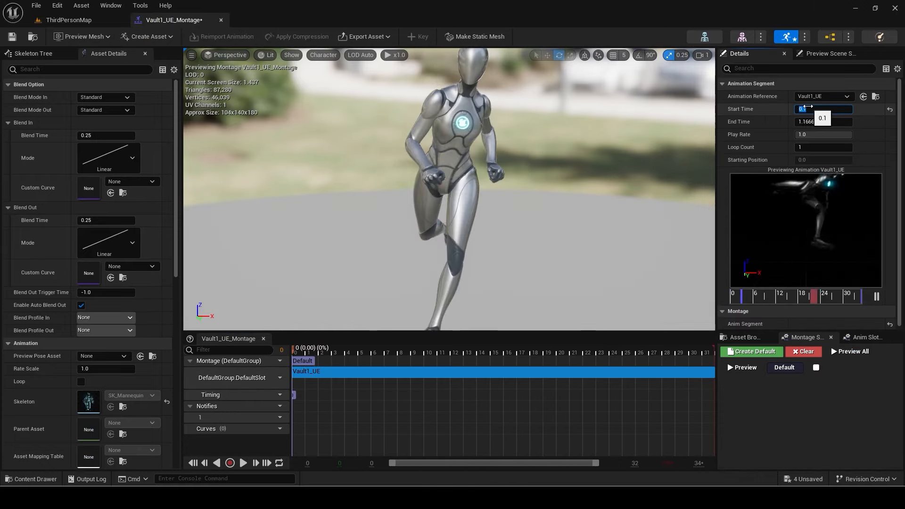
- Add a Motion Warping notify state at the start of the Vault1 montage's first notify track
{"action": "left_click_drag", "start_coordinate": [490, 198], "coordinate": [469, 264]}
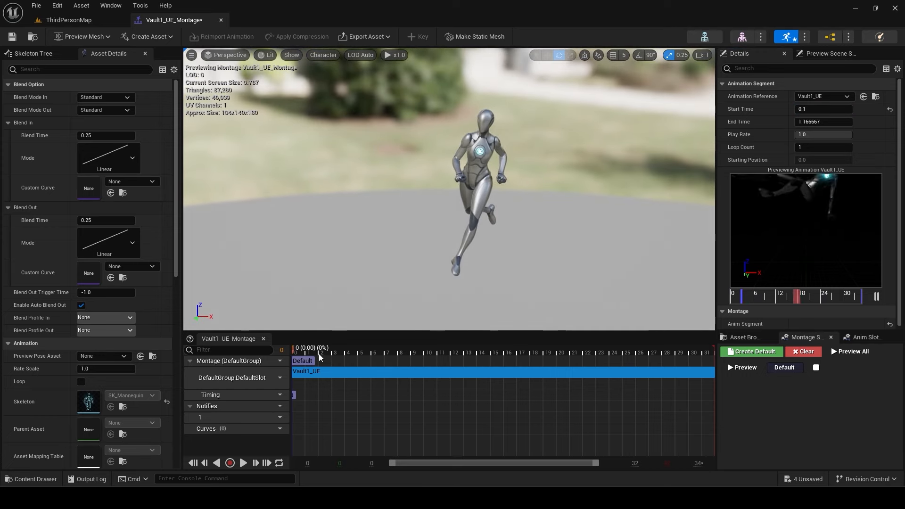
{"action": "right_click", "coordinate": [298, 416]}
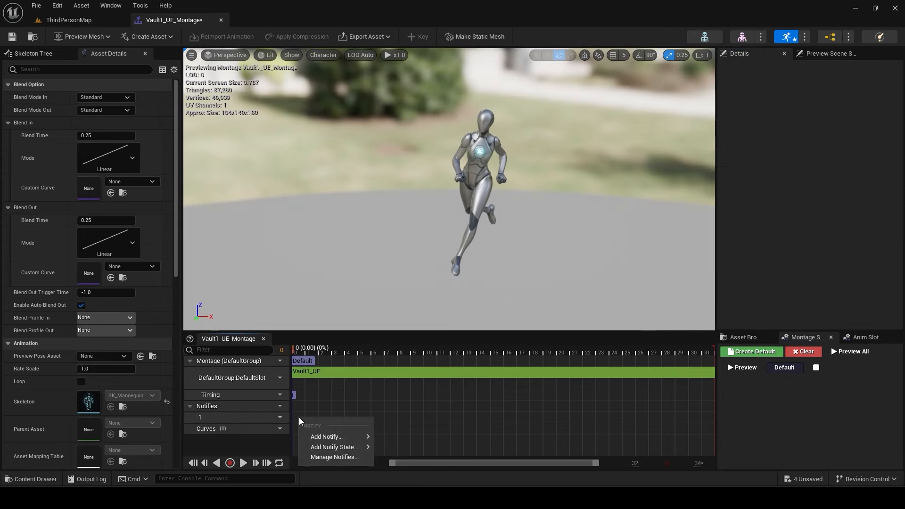
{"action": "mouse_move", "coordinate": [342, 446]}
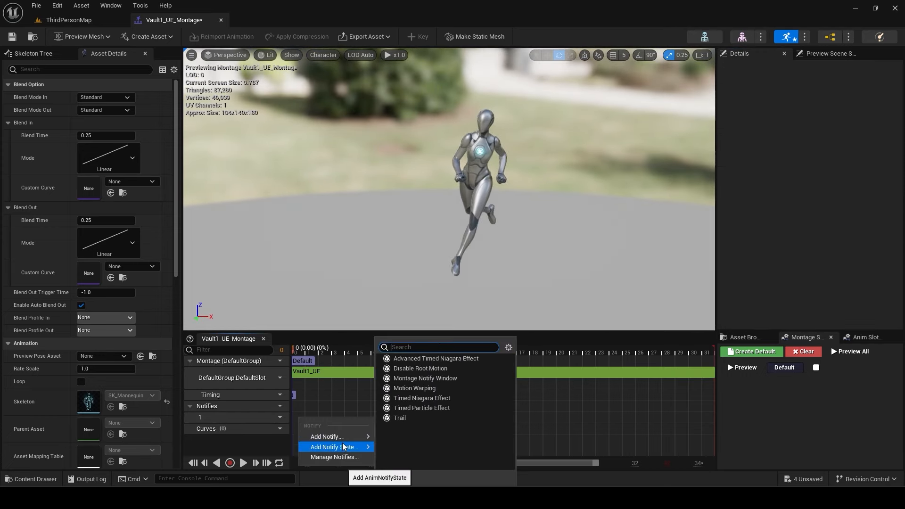
{"action": "left_click", "coordinate": [414, 388]}
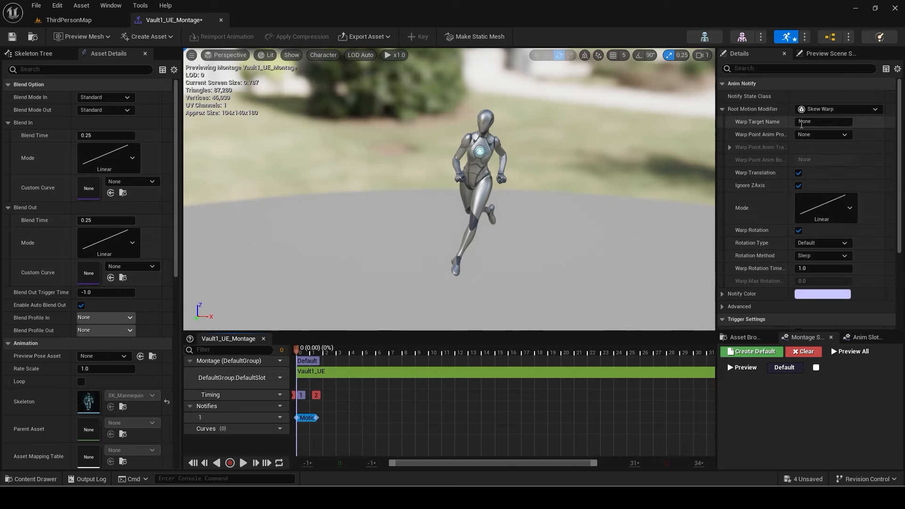
- Configure the state with Warp Target Name VaultStart and Ignore ZAxis disabled, and extend its end to about 0.37 s
{"action": "type", "text": "Vaul"}
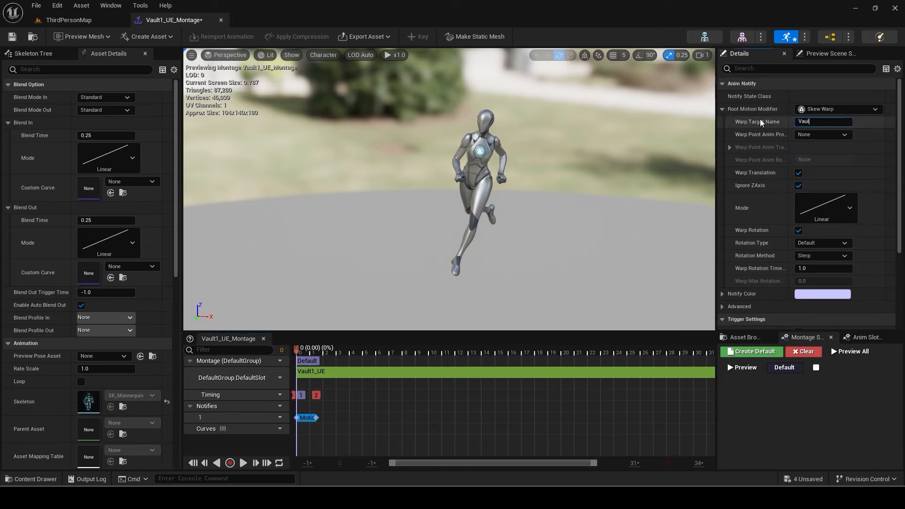
{"action": "type", "text": "tStart"}
{"action": "key", "text": "Return"}
{"action": "left_click", "coordinate": [798, 186]}
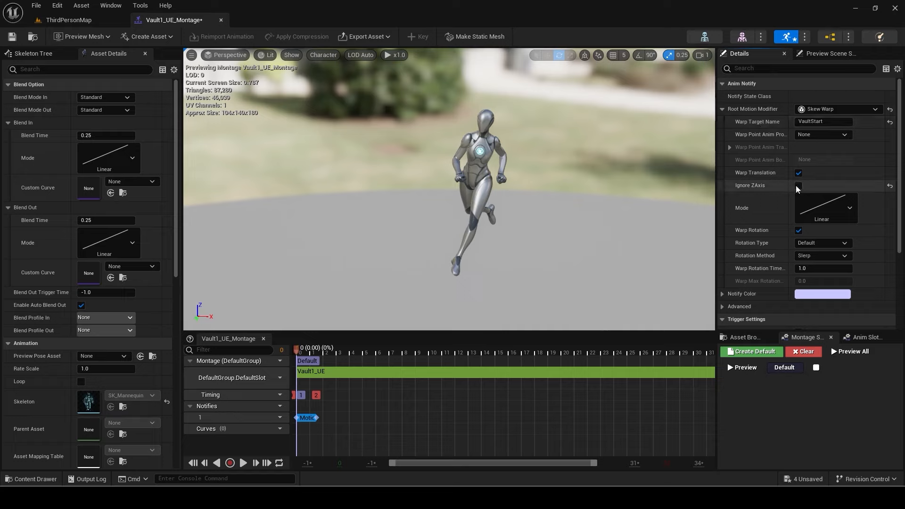
{"action": "left_click_drag", "start_coordinate": [340, 421], "coordinate": [443, 428]}
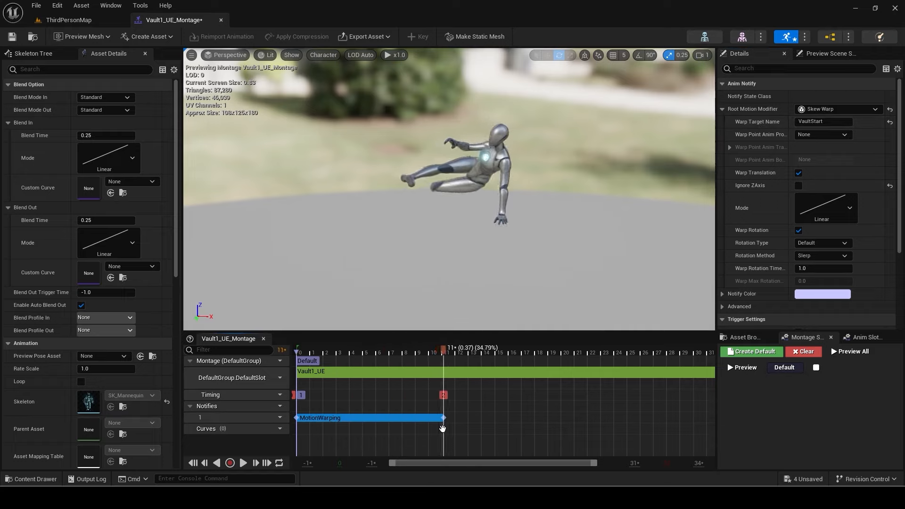
- Duplicate the VaultStart MotionWarping state on the same track at about 0.38 s
{"action": "right_click", "coordinate": [431, 418]}
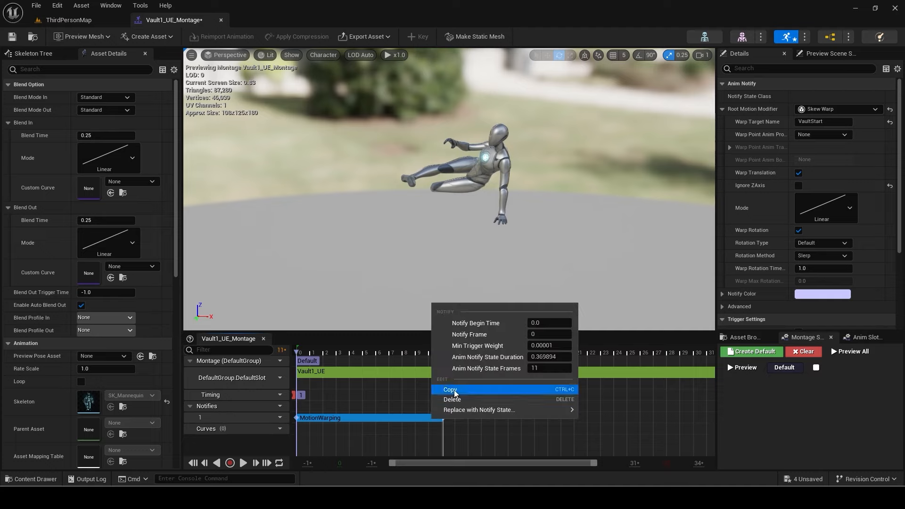
{"action": "left_click", "coordinate": [454, 390]}
{"action": "left_click_drag", "start_coordinate": [524, 352], "coordinate": [448, 353]}
{"action": "right_click", "coordinate": [448, 414]}
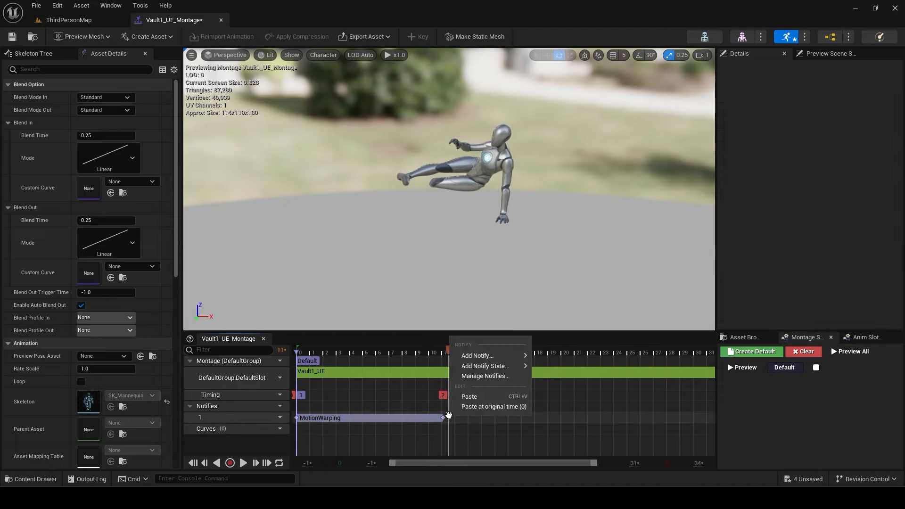
{"action": "left_click", "coordinate": [464, 397]}
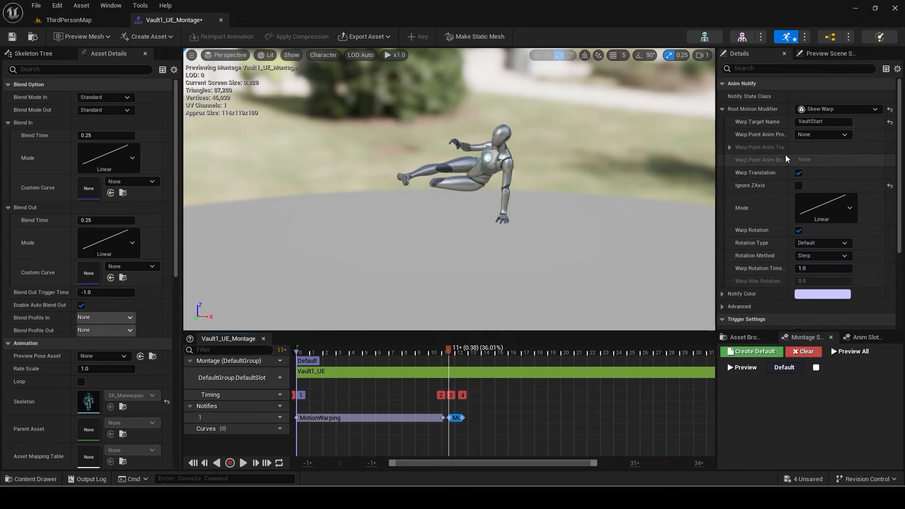
- Set the second MotionWarping state's Warp Target Name to VaultEnd and stretch it to about frame 18
{"action": "type", "text": "End"}
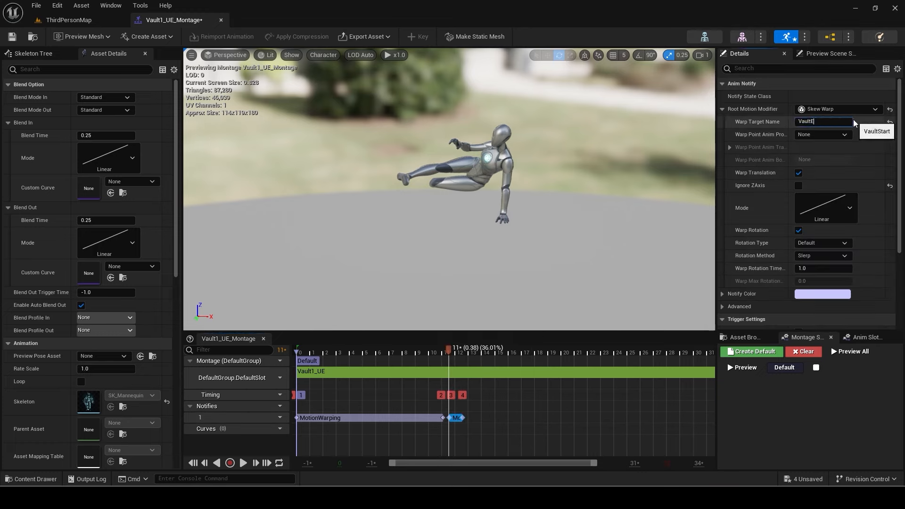
{"action": "key", "text": "Return"}
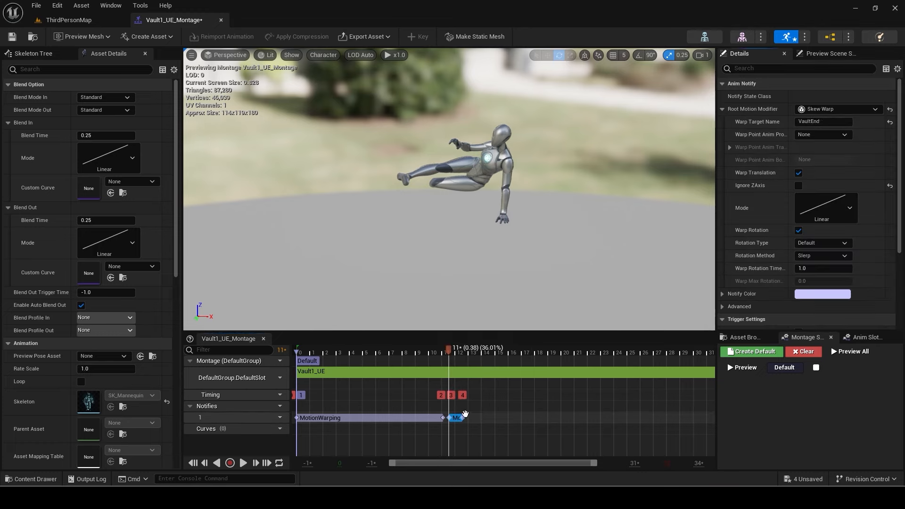
{"action": "left_click_drag", "start_coordinate": [463, 417], "coordinate": [535, 417]}
- Paste a third MotionWarping state at about 0.62 s with Warp Target Name Land and extend it to about 0.90 s
{"action": "left_click", "coordinate": [542, 418]}
{"action": "key", "text": "ctrl+v"}
{"action": "left_click", "coordinate": [548, 418]}
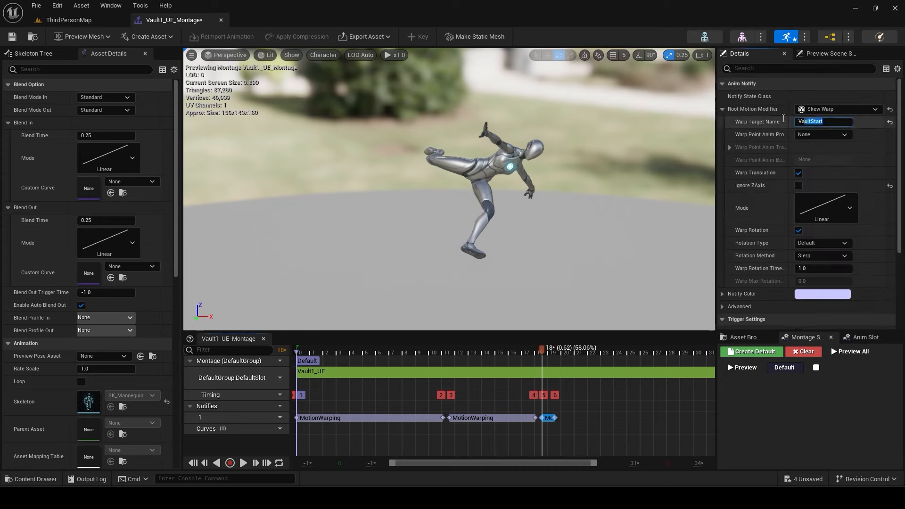
{"action": "type", "text": "Land"}
{"action": "key", "text": "Return"}
{"action": "left_click_drag", "start_coordinate": [558, 420], "coordinate": [655, 430]}
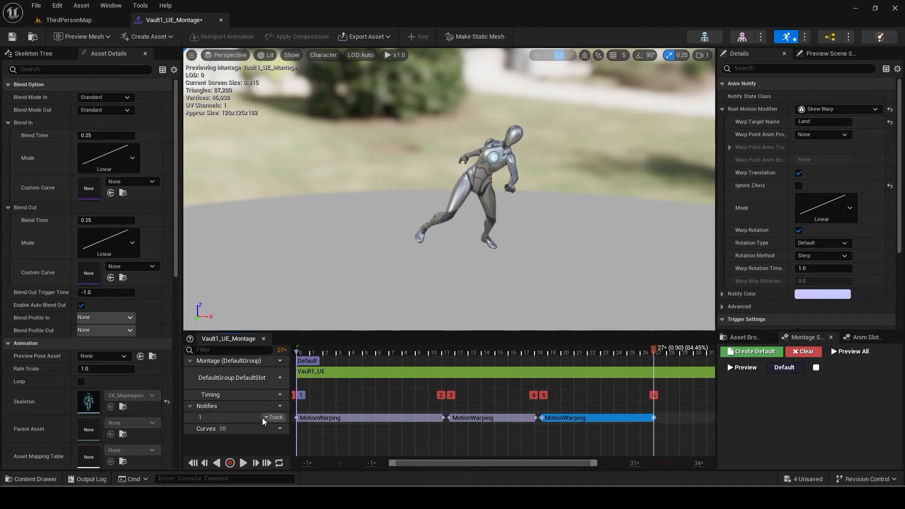
- Add a second notify track and place a Montage Notify named CheckNext on it at about 0.43 s
{"action": "left_click", "coordinate": [273, 405]}
{"action": "left_click", "coordinate": [306, 431]}
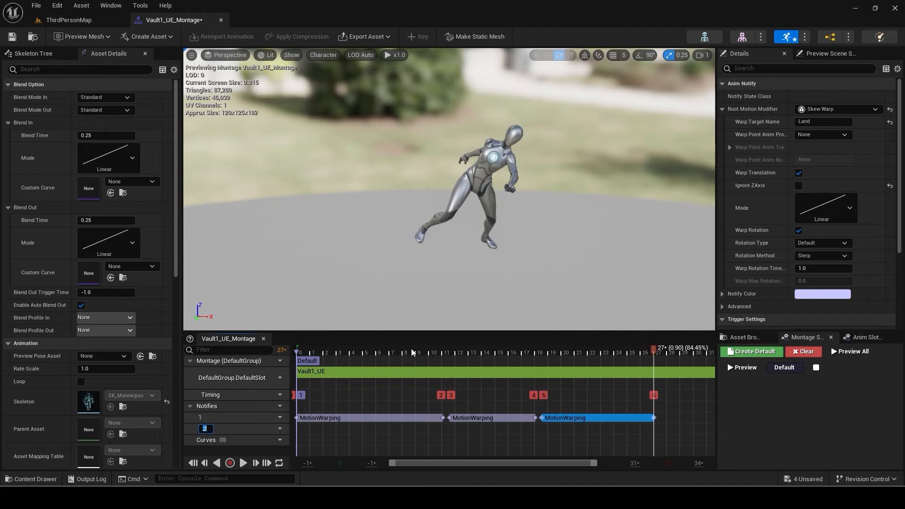
{"action": "left_click_drag", "start_coordinate": [412, 352], "coordinate": [466, 356]}
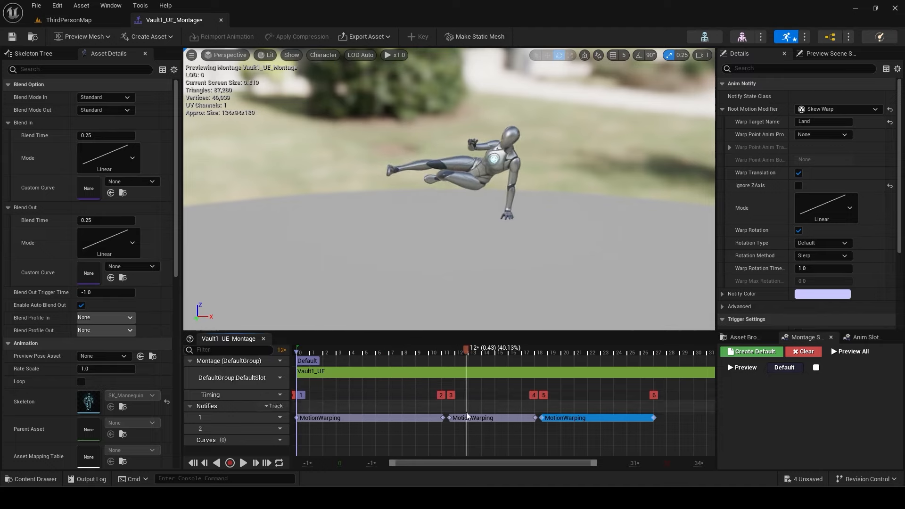
{"action": "right_click", "coordinate": [465, 426]}
{"action": "left_click", "coordinate": [460, 432]}
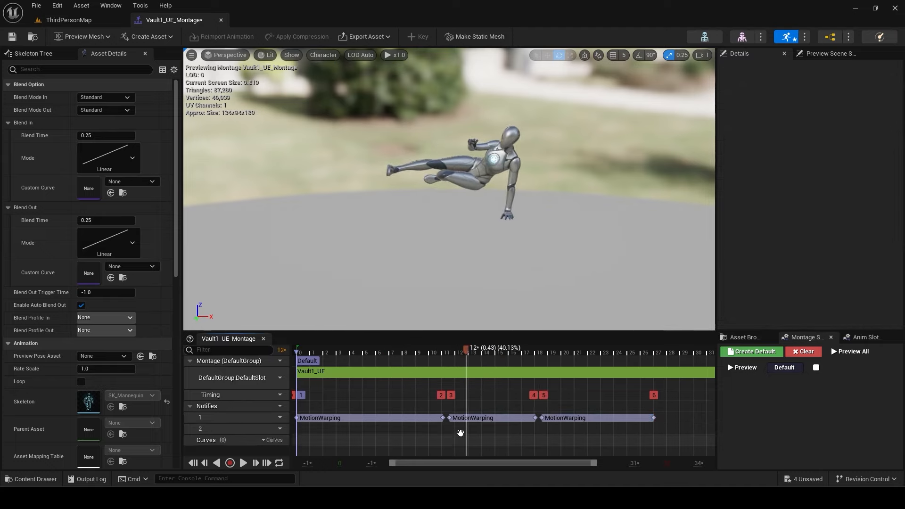
{"action": "right_click", "coordinate": [466, 427]}
{"action": "mouse_move", "coordinate": [507, 369]}
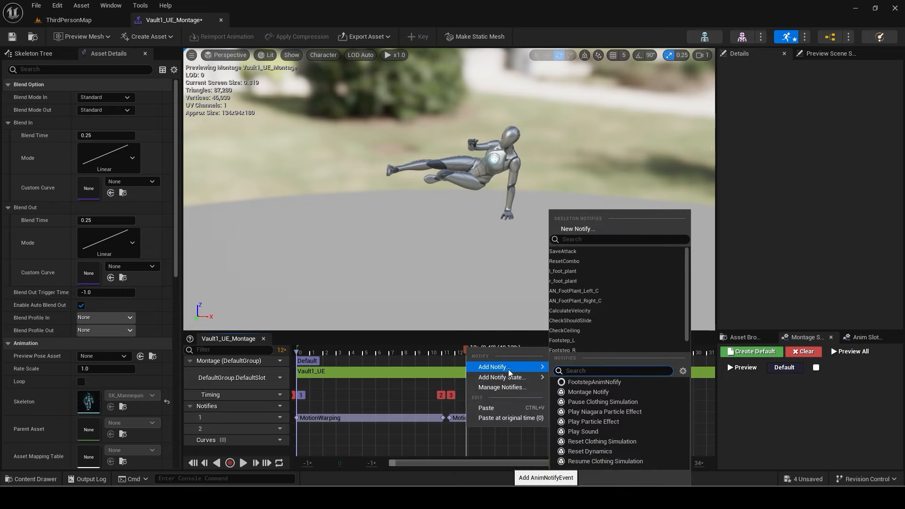
{"action": "left_click", "coordinate": [581, 391]}
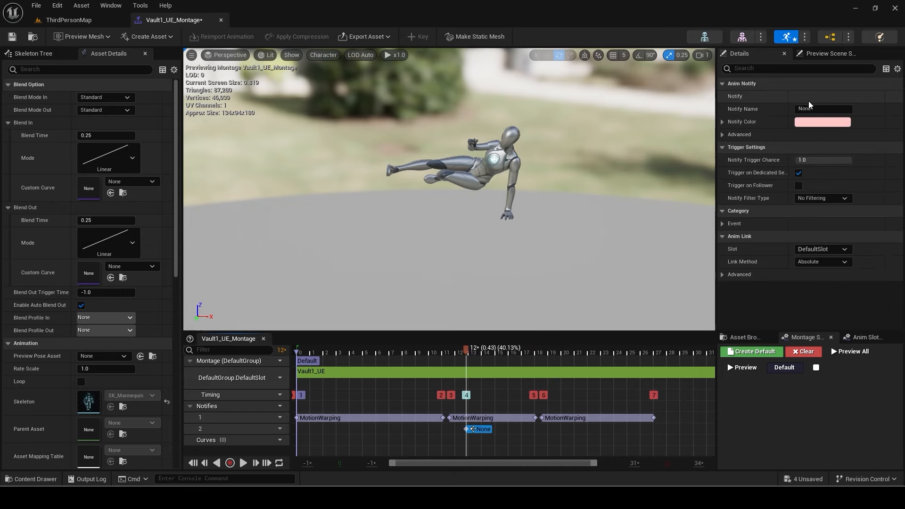
{"action": "type", "text": "Che"}
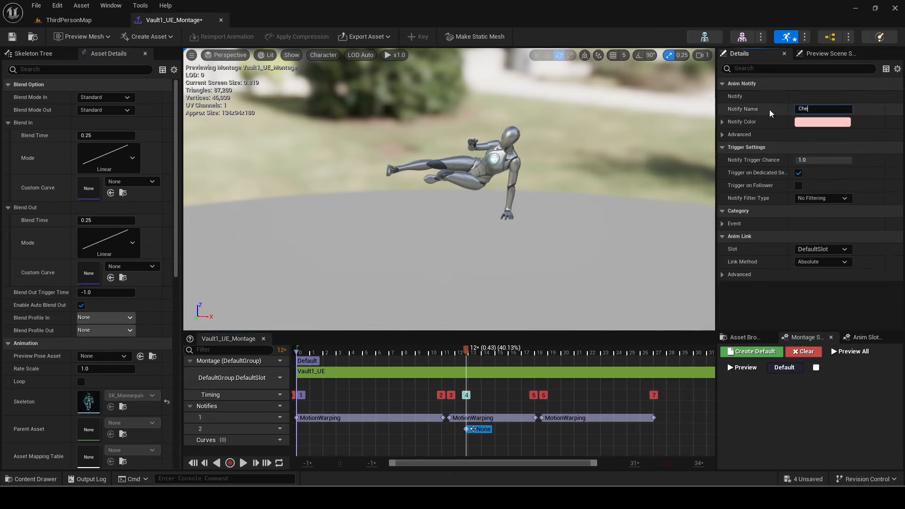
{"action": "type", "text": "ckNext"}
{"action": "key", "text": "Return"}
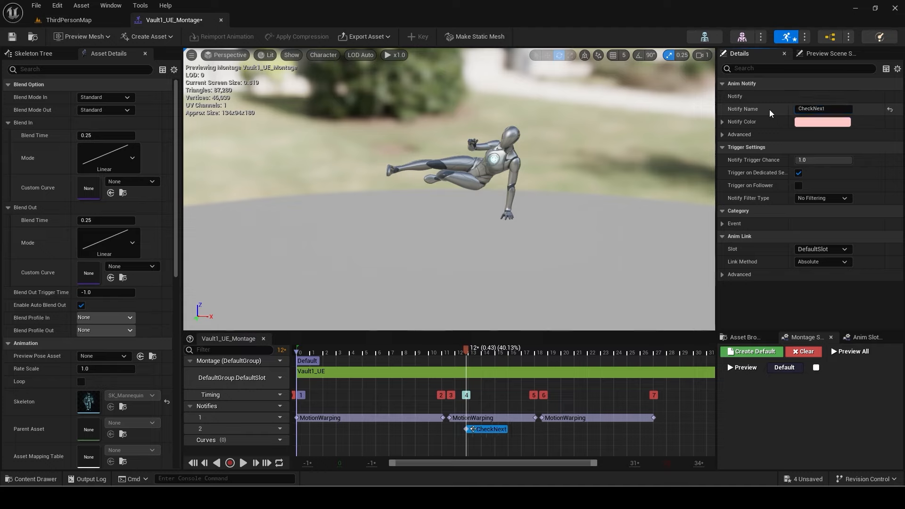
- Duplicate the CheckNext notify on track 2 at about 0.60 s and set the copy's Notify Name to SetFalling
{"action": "right_click", "coordinate": [485, 427]}
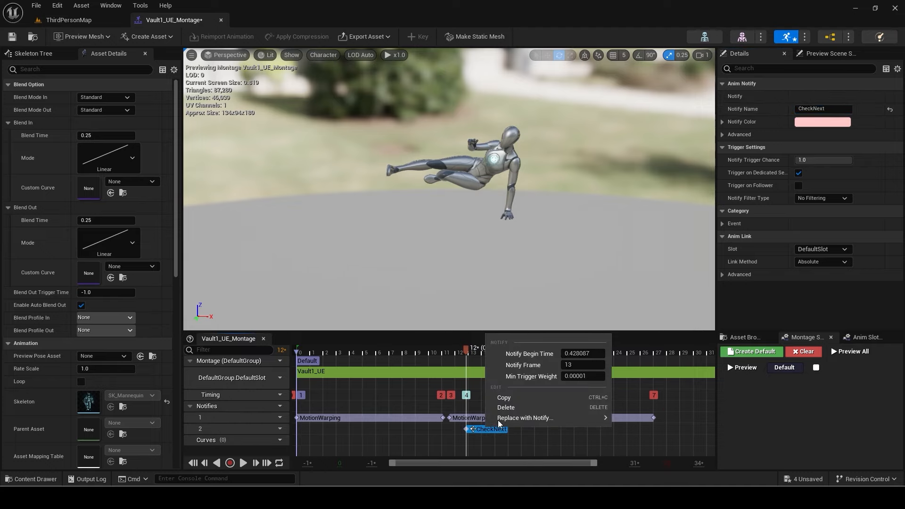
{"action": "left_click", "coordinate": [508, 398]}
{"action": "left_click_drag", "start_coordinate": [464, 349], "coordinate": [536, 358]}
{"action": "right_click", "coordinate": [536, 426]}
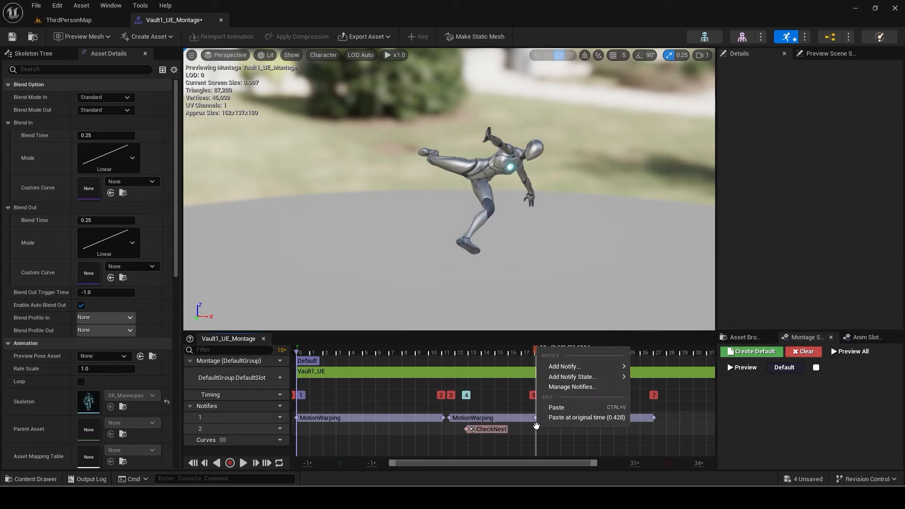
{"action": "left_click", "coordinate": [559, 407]}
{"action": "left_click", "coordinate": [548, 428]}
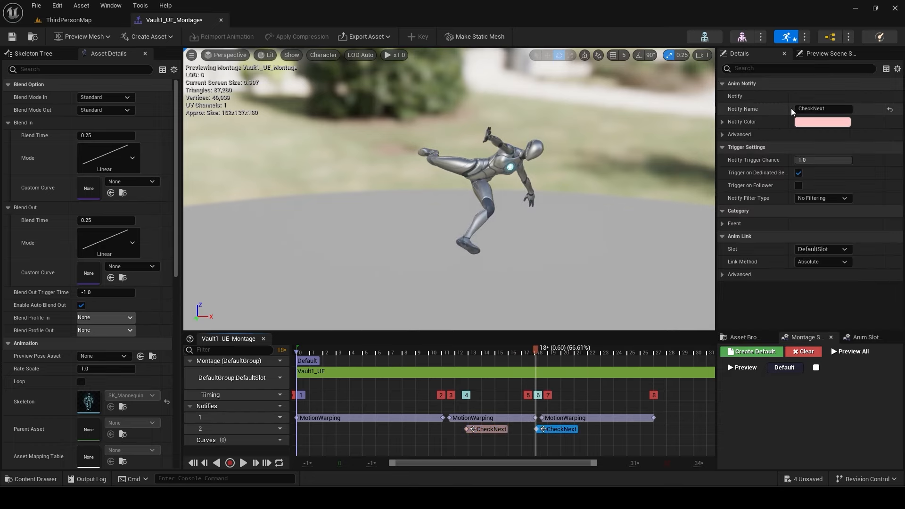
{"action": "double_click", "coordinate": [819, 108]}
{"action": "type", "text": "Set"}
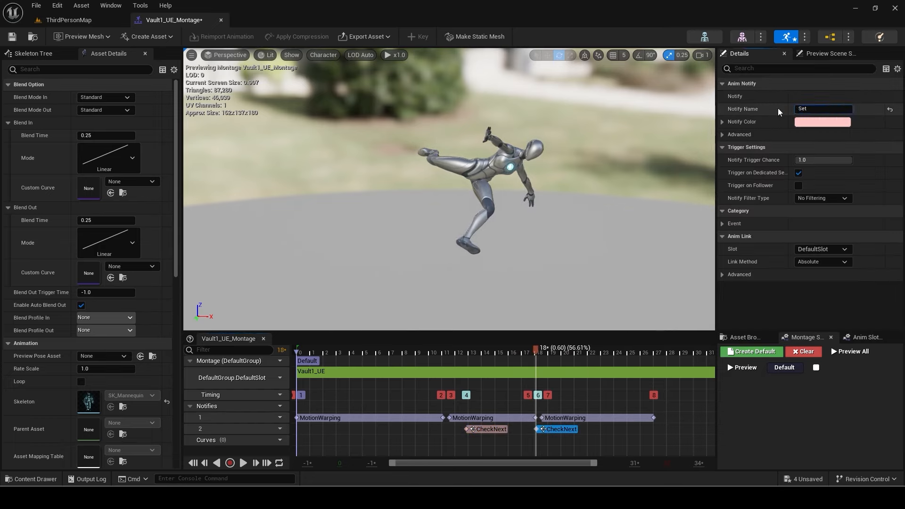
{"action": "type", "text": "Falling"}
{"action": "key", "text": "Return"}
- Paste another copy of the notify on track 2 at about 0.88 s and set its Notify Name to JumpEnd
{"action": "left_click_drag", "start_coordinate": [538, 349], "coordinate": [645, 358]}
{"action": "right_click", "coordinate": [646, 429]}
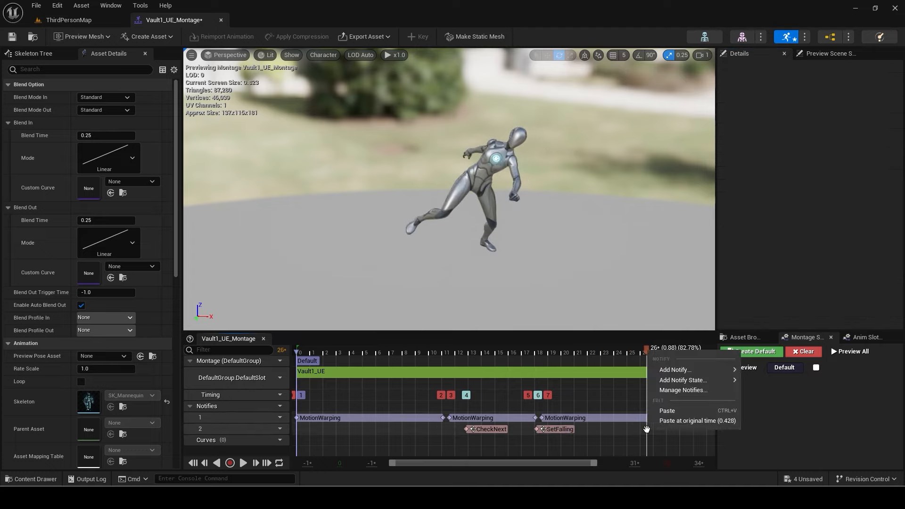
{"action": "left_click", "coordinate": [668, 410]}
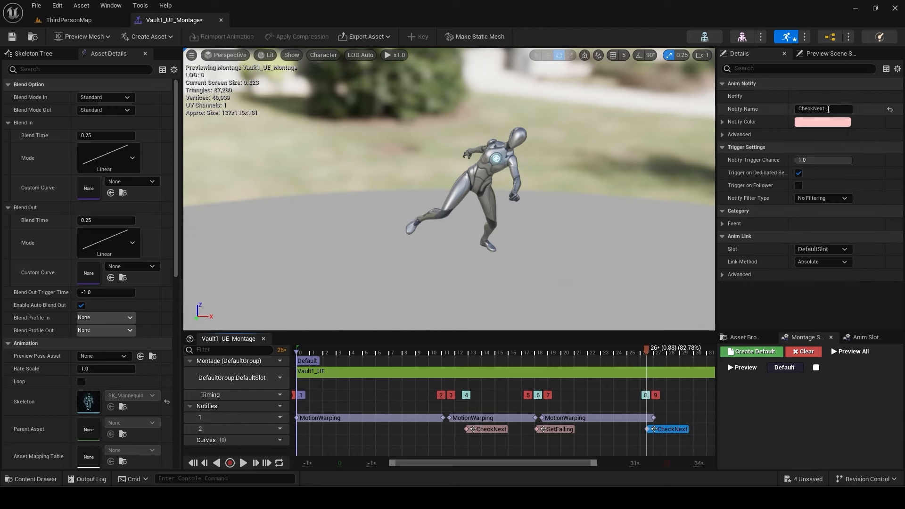
{"action": "type", "text": "JumpEnd"}
{"action": "key", "text": "Return"}
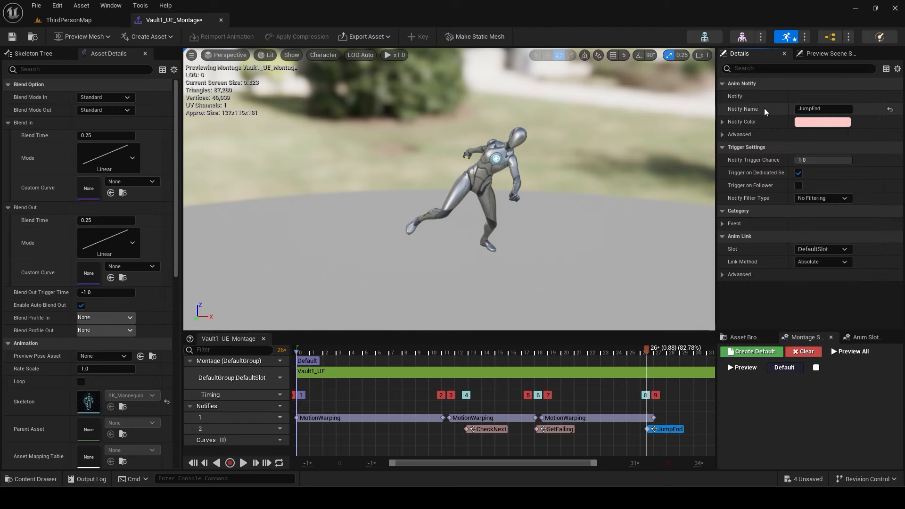
- Copy the three MotionWarping states and three notifies from Vault1_UE_Montage and paste them at the start of Vault2_UE_Montage
{"action": "left_click", "coordinate": [412, 417]}
{"action": "left_click", "coordinate": [473, 418], "text": "shift"}
{"action": "left_click", "coordinate": [565, 417], "text": "shift"}
{"action": "left_click", "coordinate": [492, 429], "text": "shift"}
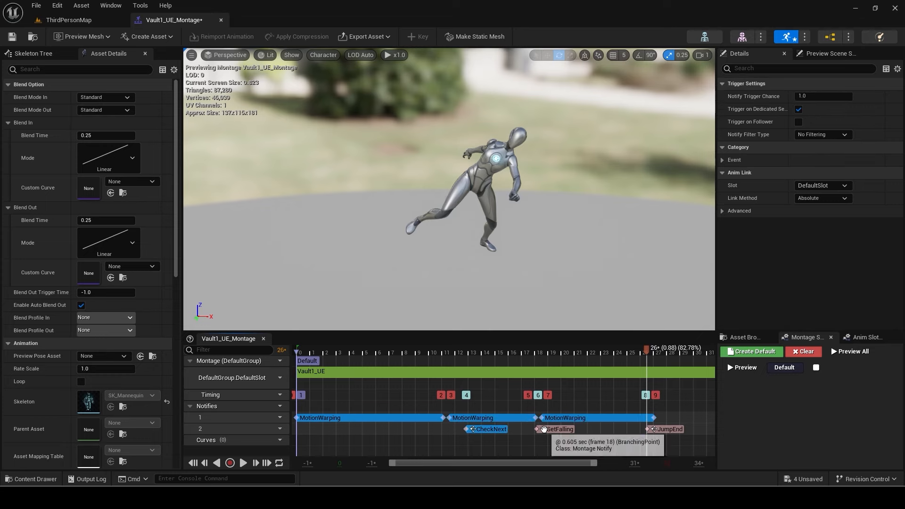
{"action": "left_click", "coordinate": [558, 429], "text": "shift"}
{"action": "left_click", "coordinate": [670, 427], "text": "shift"}
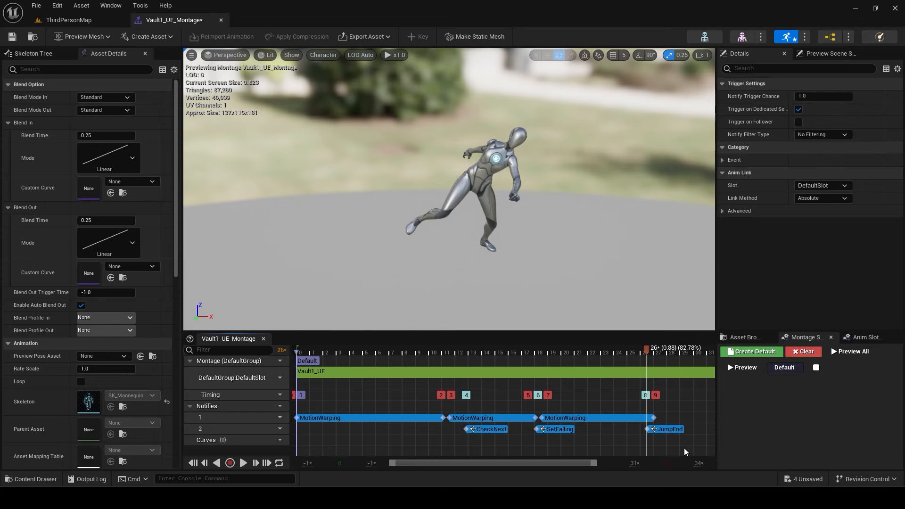
{"action": "left_click", "coordinate": [220, 21]}
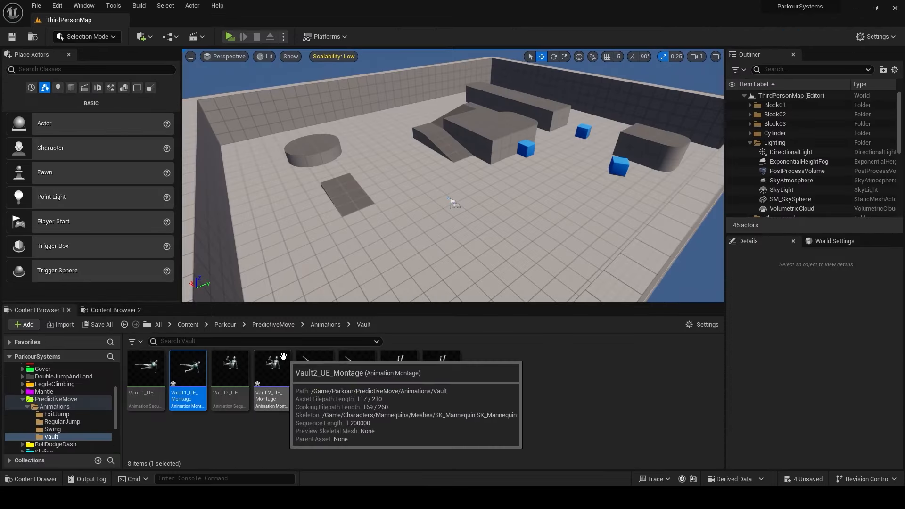
{"action": "double_click", "coordinate": [284, 360]}
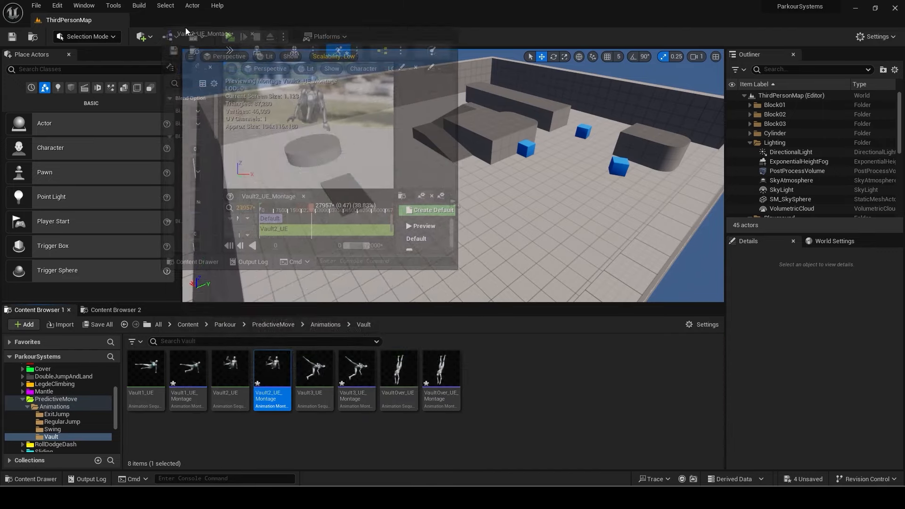
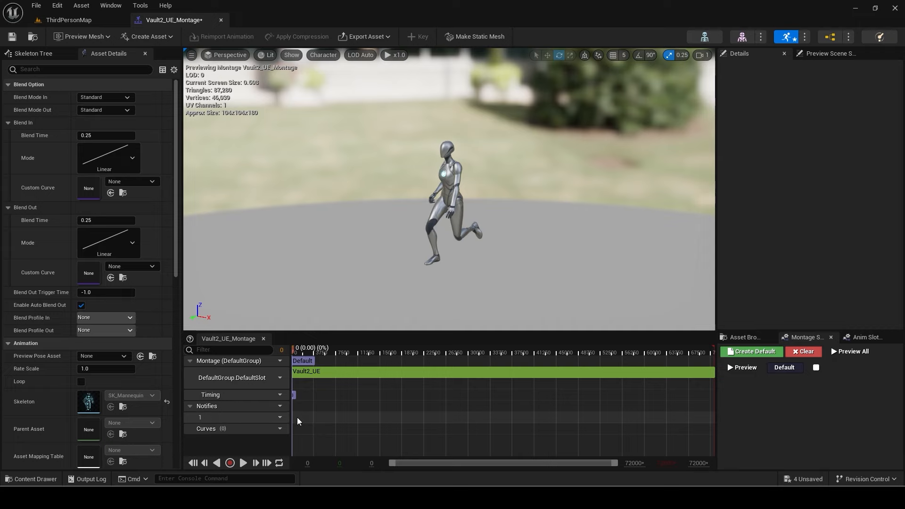
{"action": "right_click", "coordinate": [297, 417]}
{"action": "left_click", "coordinate": [358, 387]}
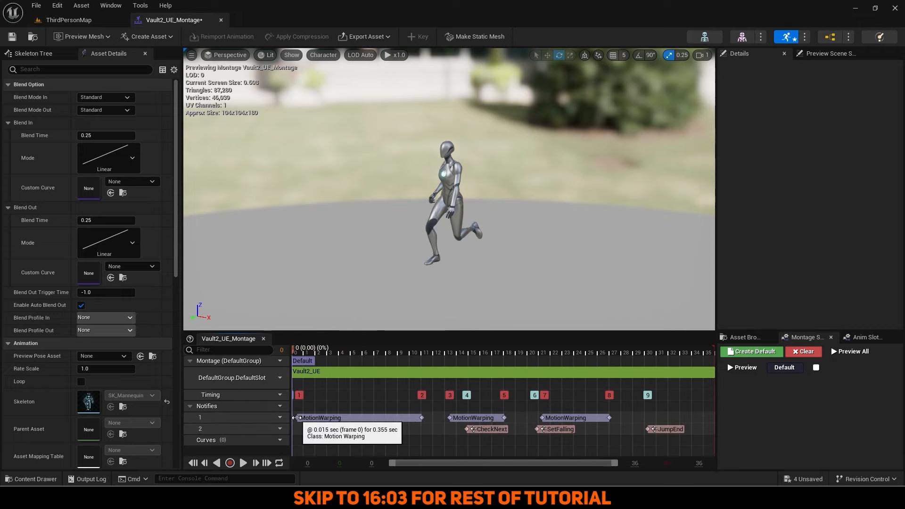
- Retime Vault2's MotionWarping states back to back, ending the first at about 0.43 s, the second near frame 21 and the third at about 0.98 s
{"action": "left_click_drag", "start_coordinate": [420, 418], "coordinate": [446, 422]}
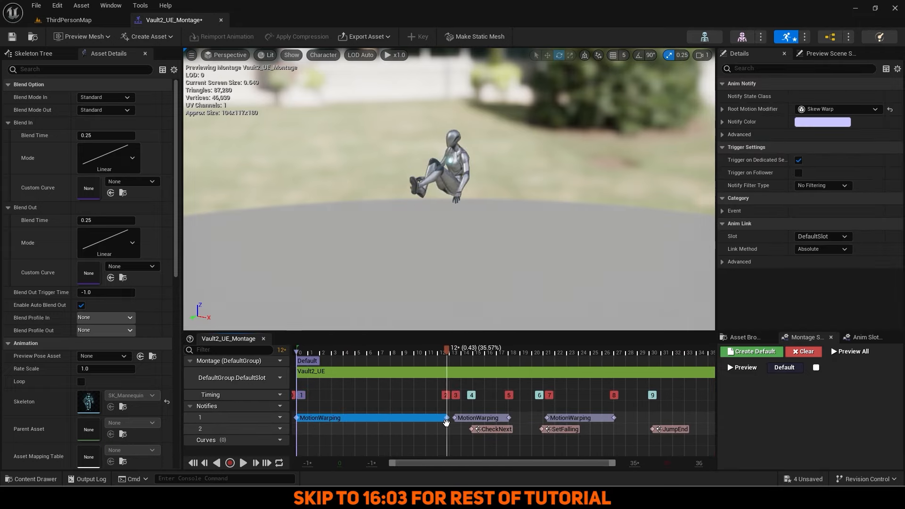
{"action": "left_click", "coordinate": [460, 419]}
{"action": "left_click_drag", "start_coordinate": [508, 417], "coordinate": [548, 422]}
{"action": "left_click_drag", "start_coordinate": [614, 419], "coordinate": [643, 418]}
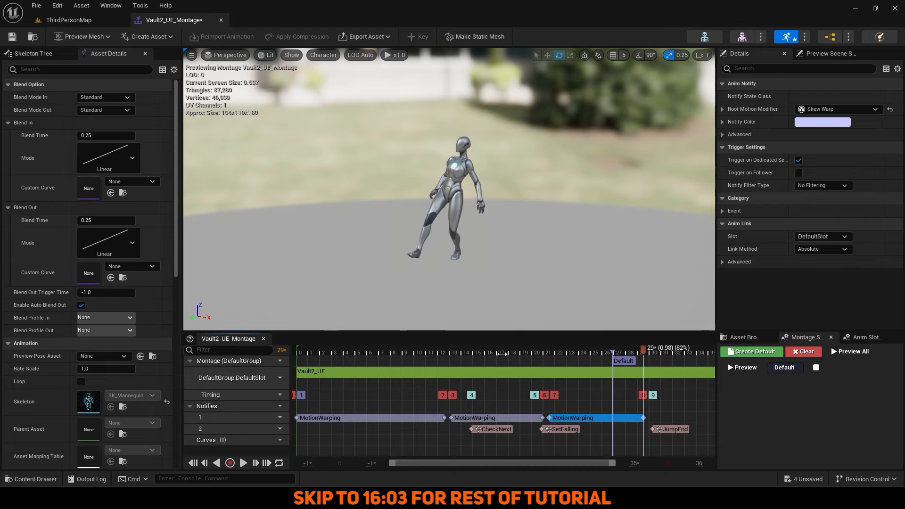
- Move Vault2's CheckNext notify to about frame 17, SetFalling to about frame 21 and JumpEnd to about 1.09 s, then close the montage
{"action": "left_click_drag", "start_coordinate": [489, 352], "coordinate": [471, 352]}
{"action": "left_click_drag", "start_coordinate": [475, 429], "coordinate": [498, 432]}
{"action": "left_click_drag", "start_coordinate": [490, 352], "coordinate": [544, 359]}
{"action": "left_click_drag", "start_coordinate": [544, 430], "coordinate": [546, 430]}
{"action": "left_click_drag", "start_coordinate": [542, 355], "coordinate": [682, 361]}
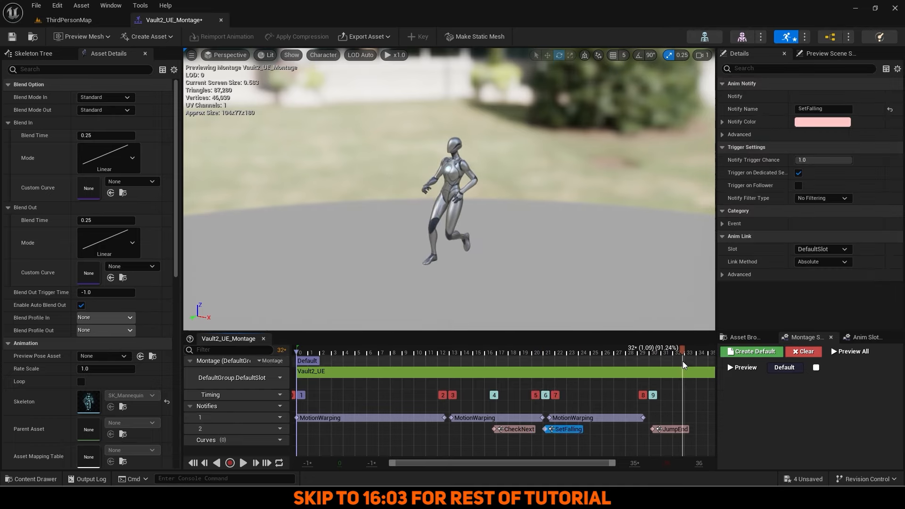
{"action": "left_click_drag", "start_coordinate": [669, 429], "coordinate": [687, 430]}
{"action": "left_click", "coordinate": [221, 20]}
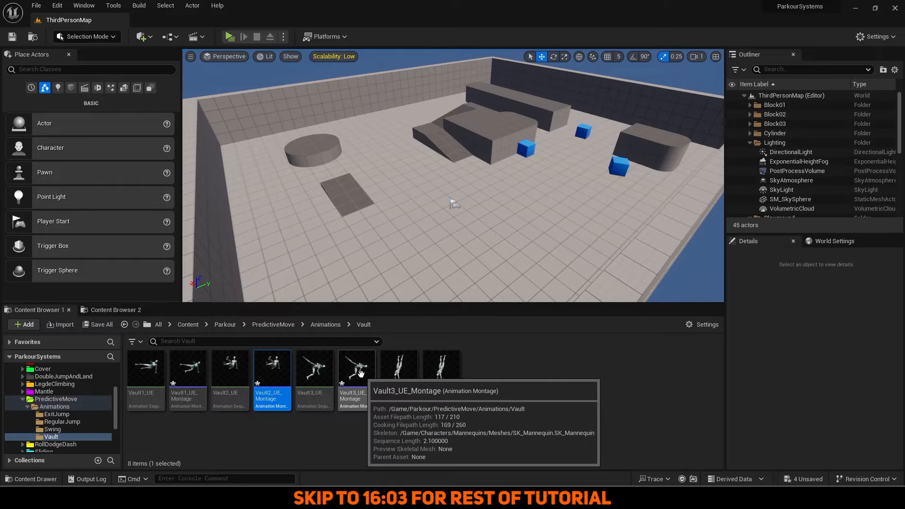
- Open Vault3_UE_Montage and trim its Vault3_UE segment to Start Time 0.3 and End Time 1.7
{"action": "double_click", "coordinate": [369, 372]}
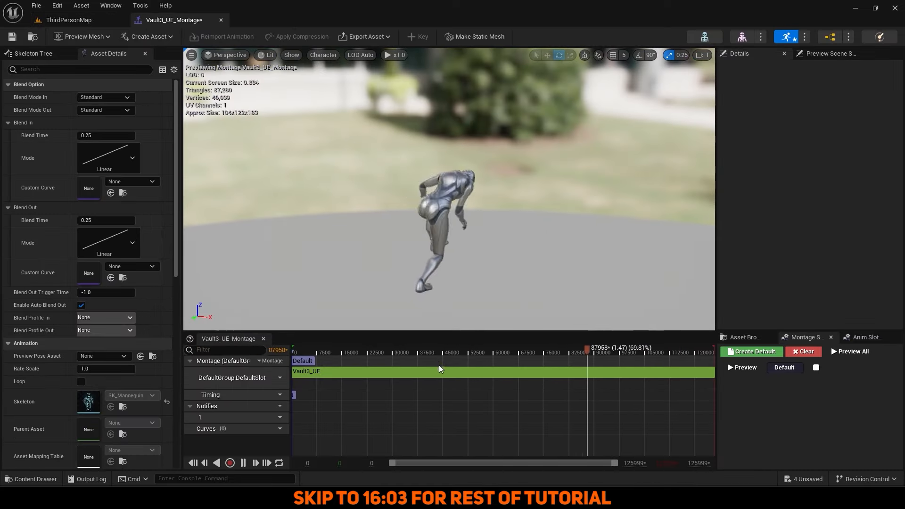
{"action": "left_click", "coordinate": [439, 372]}
{"action": "left_click", "coordinate": [810, 109]}
{"action": "left_click", "coordinate": [812, 121]}
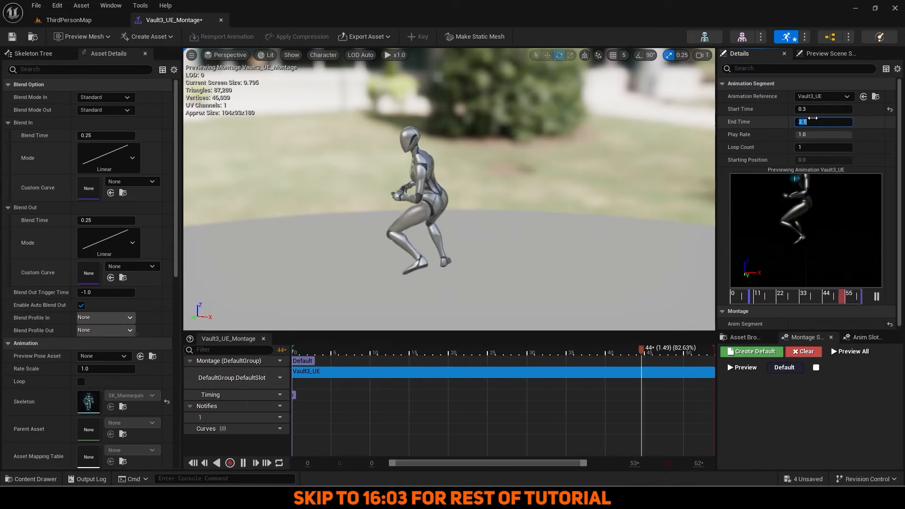
{"action": "type", "text": "1.7"}
{"action": "key", "text": "Return"}
- Add a second notify track to Vault3_UE_Montage and paste the copied MotionWarping states and notifies at time 0
{"action": "left_click", "coordinate": [193, 462]}
{"action": "left_click", "coordinate": [280, 405]}
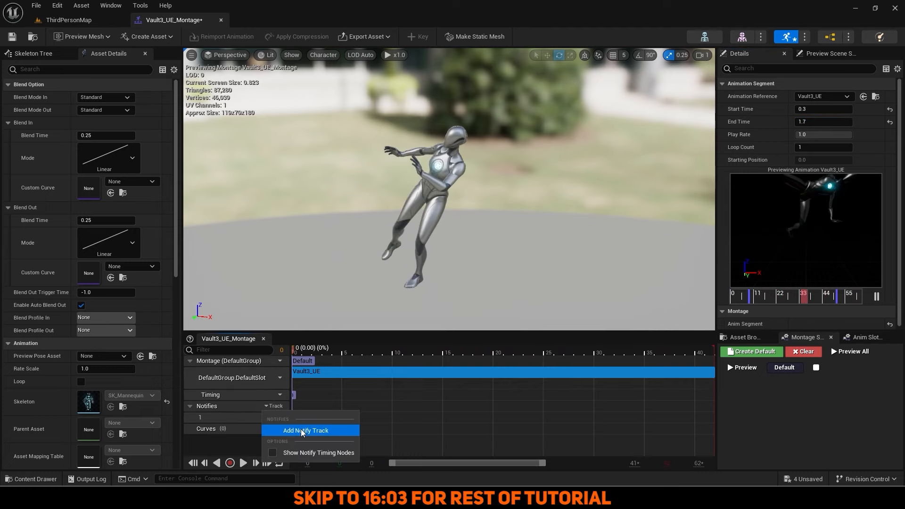
{"action": "left_click", "coordinate": [317, 426]}
{"action": "right_click", "coordinate": [298, 416]}
{"action": "left_click", "coordinate": [318, 395]}
{"action": "left_click", "coordinate": [385, 416]}
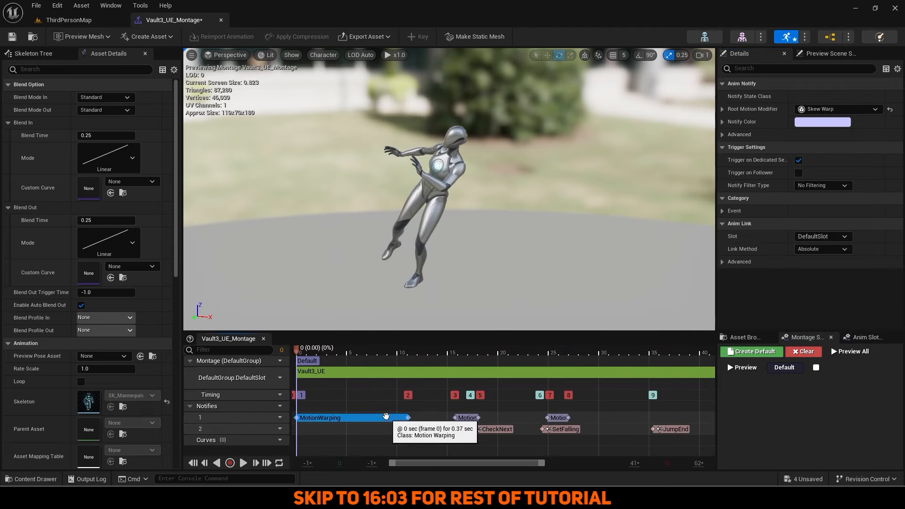
- Retime Vault3's MotionWarping states back to back, ending them at about 0.31 s, 0.68 s and 1.20 s
{"action": "left_click_drag", "start_coordinate": [409, 419], "coordinate": [391, 424]}
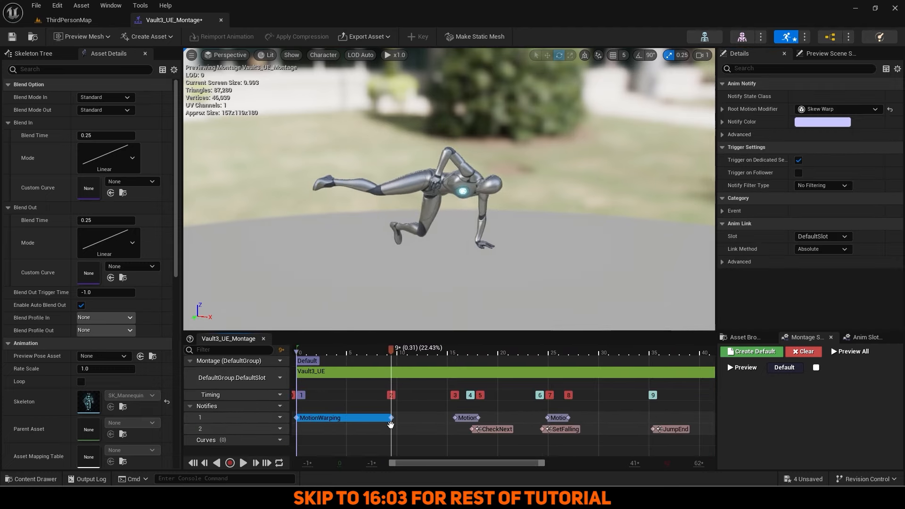
{"action": "left_click_drag", "start_coordinate": [459, 417], "coordinate": [404, 418]}
{"action": "left_click_drag", "start_coordinate": [479, 417], "coordinate": [504, 419]}
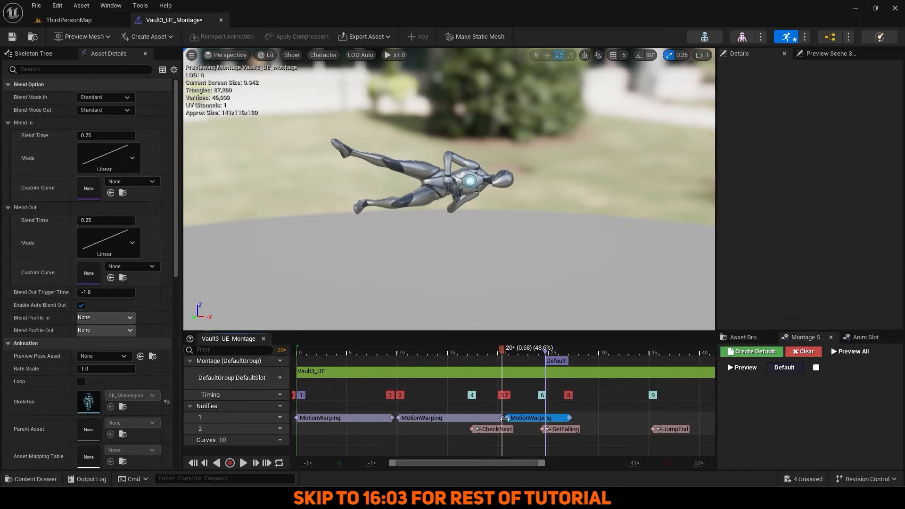
{"action": "left_click_drag", "start_coordinate": [568, 418], "coordinate": [632, 420]}
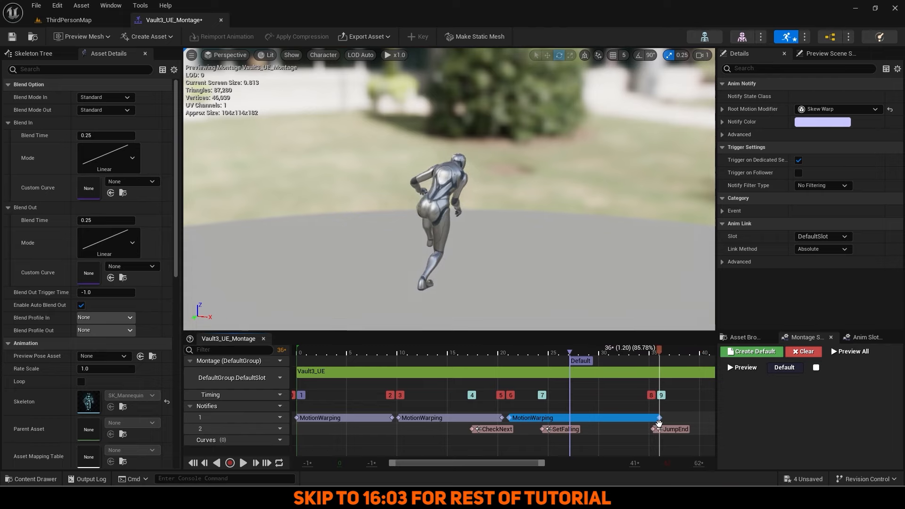
- Move Vault3's CheckNext notify to about 0.61 s, SetFalling to about 0.68 s and JumpEnd to about 1.29 s, then close the montage
{"action": "left_click_drag", "start_coordinate": [578, 360], "coordinate": [479, 358]}
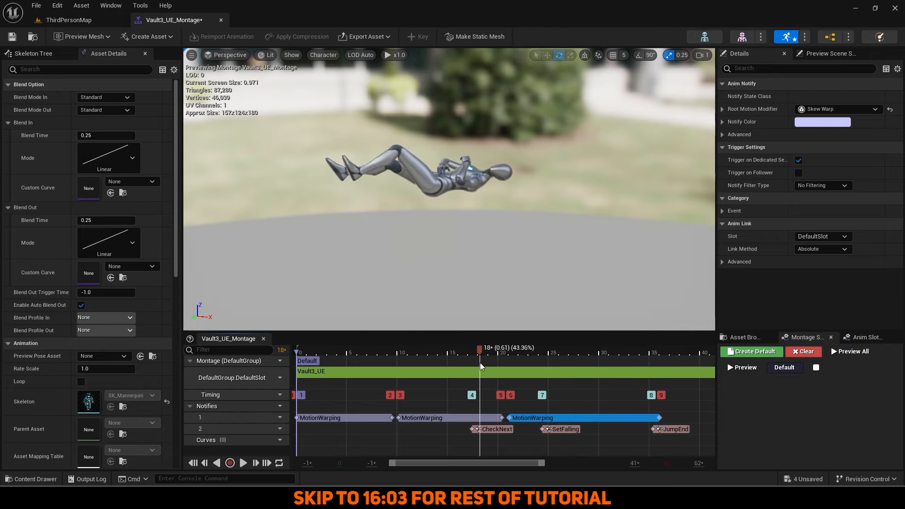
{"action": "left_click", "coordinate": [480, 430]}
{"action": "left_click_drag", "start_coordinate": [480, 429], "coordinate": [482, 431]}
{"action": "left_click_drag", "start_coordinate": [479, 356], "coordinate": [502, 360]}
{"action": "left_click_drag", "start_coordinate": [540, 429], "coordinate": [501, 430]}
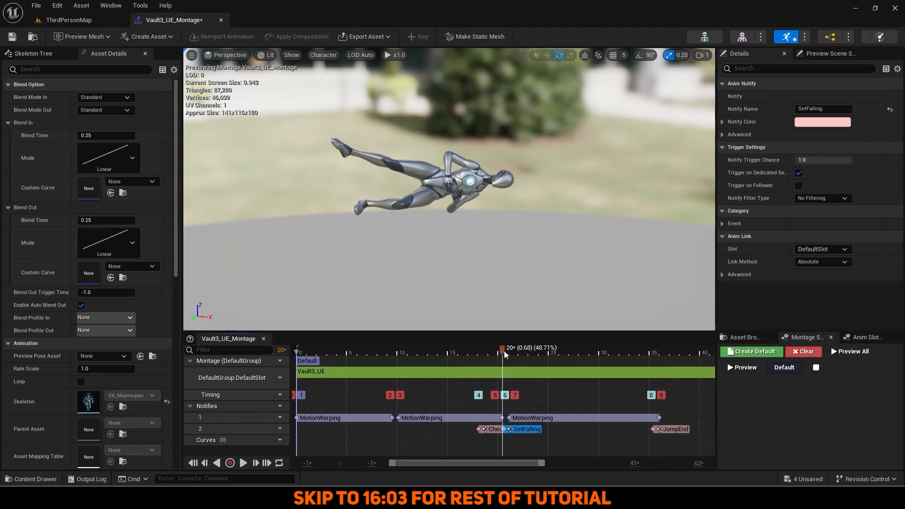
{"action": "left_click_drag", "start_coordinate": [505, 350], "coordinate": [688, 359]}
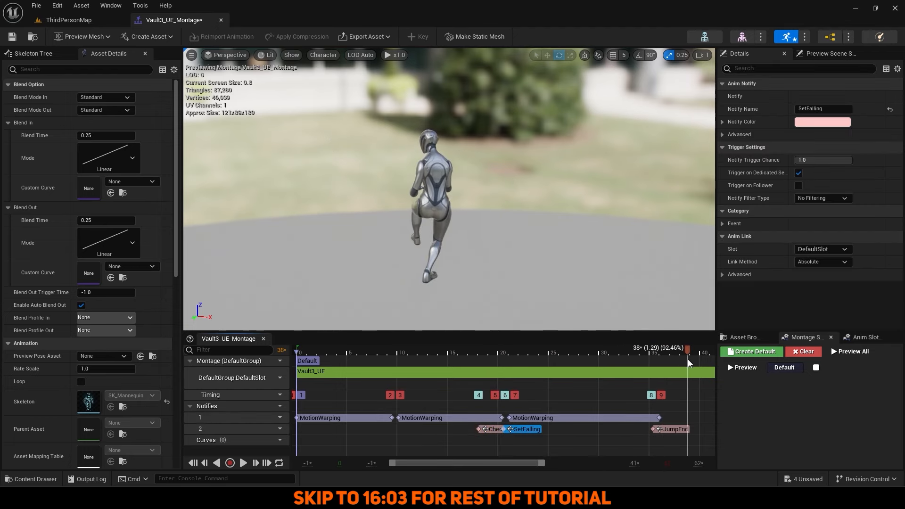
{"action": "left_click_drag", "start_coordinate": [659, 429], "coordinate": [689, 429]}
{"action": "left_click", "coordinate": [221, 20]}
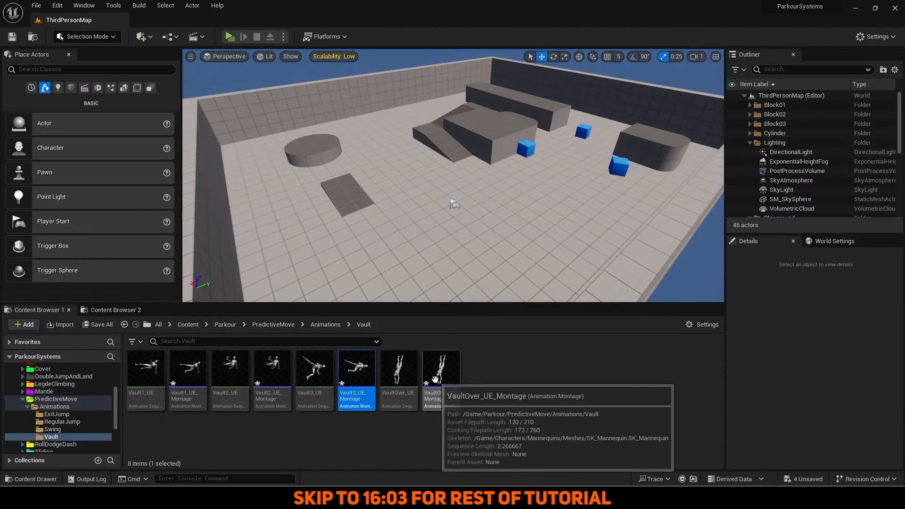
- Open VaultOver_UE_Montage docked beside the map and set its VaultOver_UE segment's Start Time to 0.4
{"action": "double_click", "coordinate": [438, 377]}
{"action": "left_click_drag", "start_coordinate": [257, 168], "coordinate": [207, 22]}
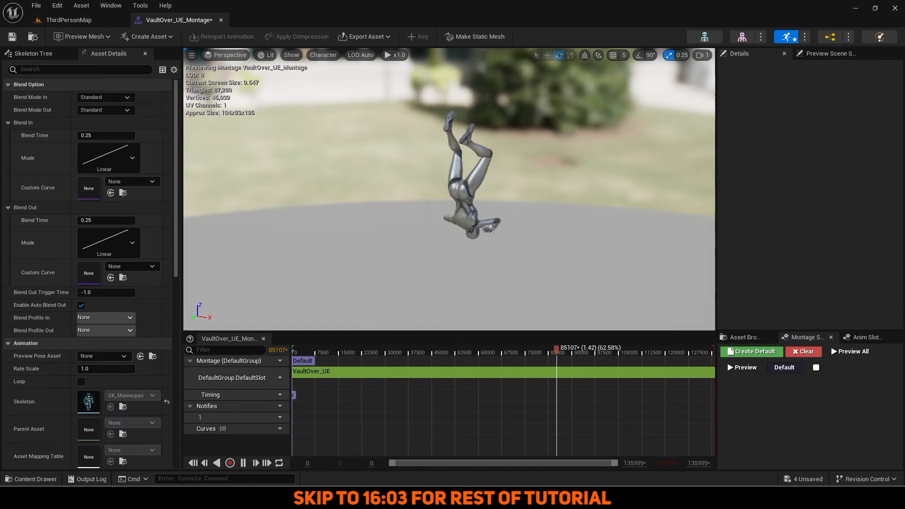
{"action": "left_click", "coordinate": [424, 371]}
{"action": "left_click", "coordinate": [824, 109]}
{"action": "type", "text": "0.4"}
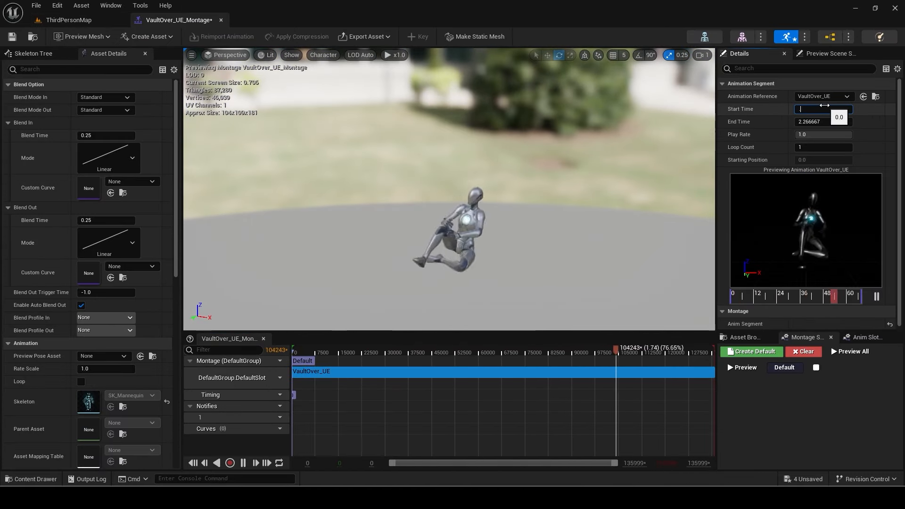
{"action": "key", "text": "Return"}
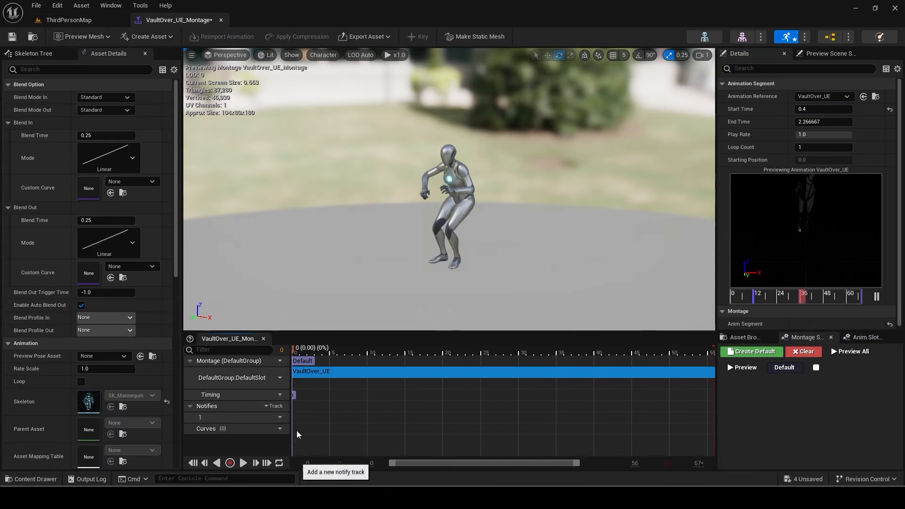
- Paste the copied MotionWarping states and notifies onto VaultOver_UE_Montage's two notify tracks, starting at time 0
{"action": "right_click", "coordinate": [295, 418]}
{"action": "left_click", "coordinate": [323, 388]}
{"action": "left_click", "coordinate": [312, 417]}
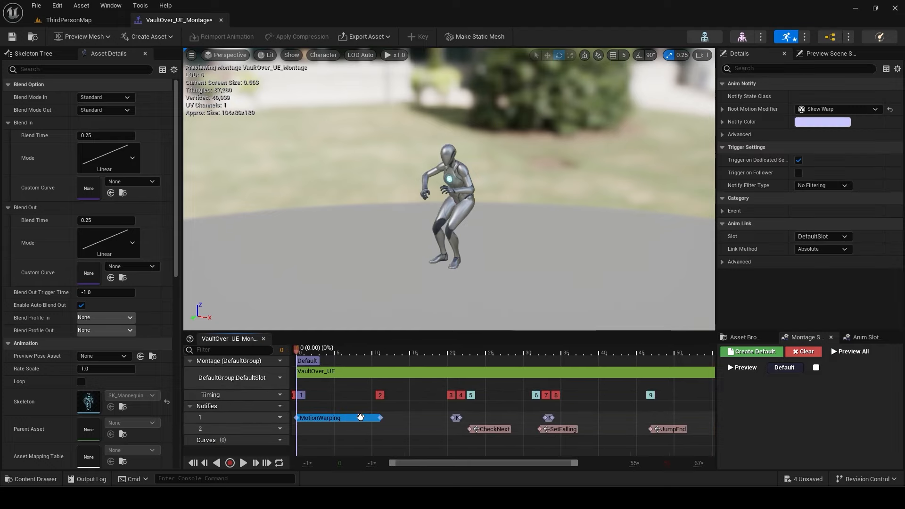
- Retime VaultOver's MotionWarping states back to back, ending them at about 0.28 s, 0.58 s and 1.35 s
{"action": "left_click_drag", "start_coordinate": [375, 418], "coordinate": [360, 423]}
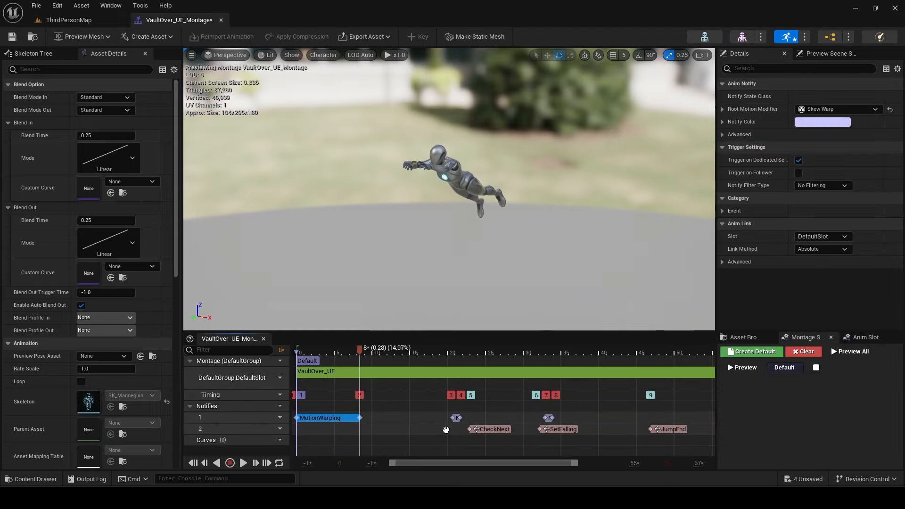
{"action": "mouse_move", "coordinate": [453, 418]}
{"action": "left_mouse_down"}
{"action": "mouse_move", "coordinate": [367, 419]}
{"action": "mouse_move", "coordinate": [460, 417]}
{"action": "mouse_move", "coordinate": [429, 418]}
{"action": "left_mouse_up"}
{"action": "left_click_drag", "start_coordinate": [544, 418], "coordinate": [432, 422]}
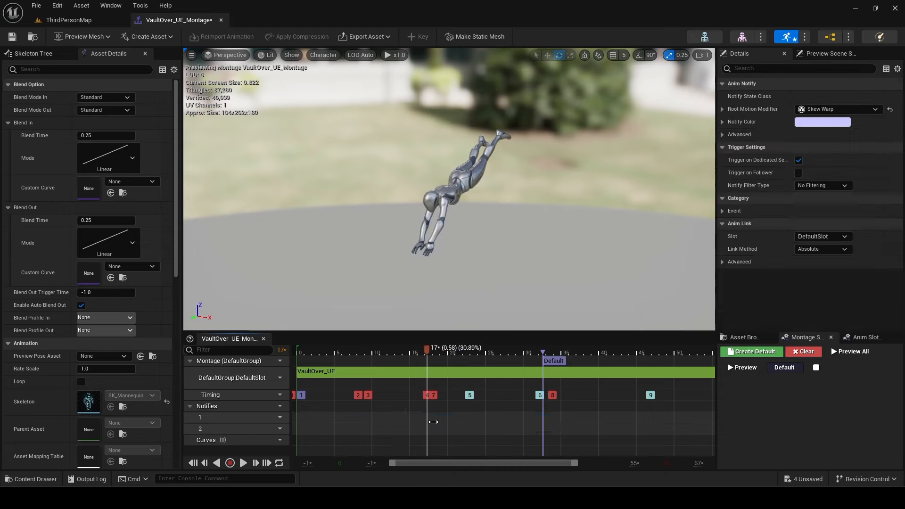
{"action": "left_click_drag", "start_coordinate": [553, 415], "coordinate": [602, 415]}
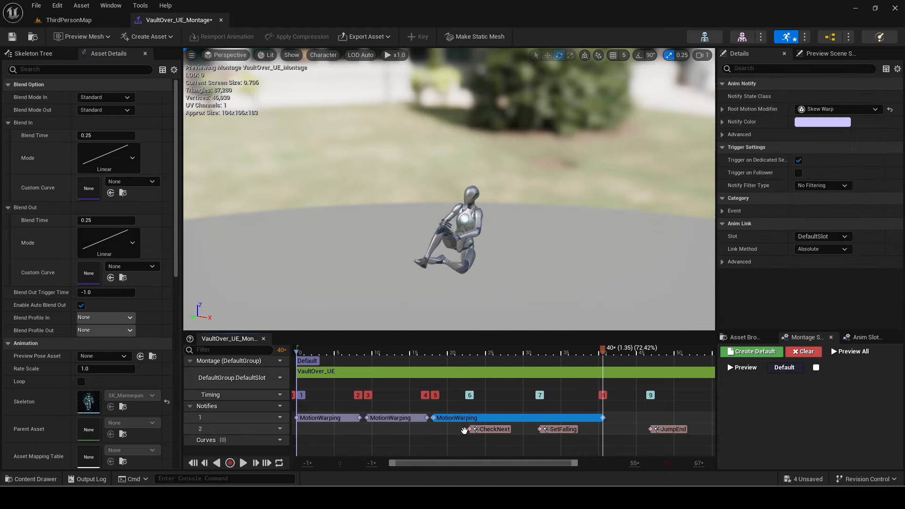
- Delete VaultOver's CheckNext notify and move SetFalling to about 0.59 s and JumpEnd just past the end of the last MotionWarping state
{"action": "left_click", "coordinate": [475, 429]}
{"action": "key", "text": "Delete"}
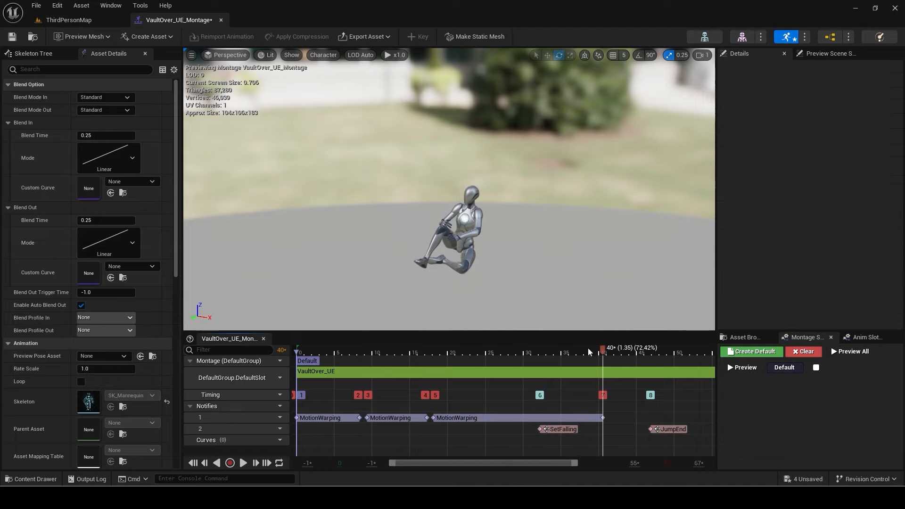
{"action": "left_click_drag", "start_coordinate": [587, 348], "coordinate": [429, 366]}
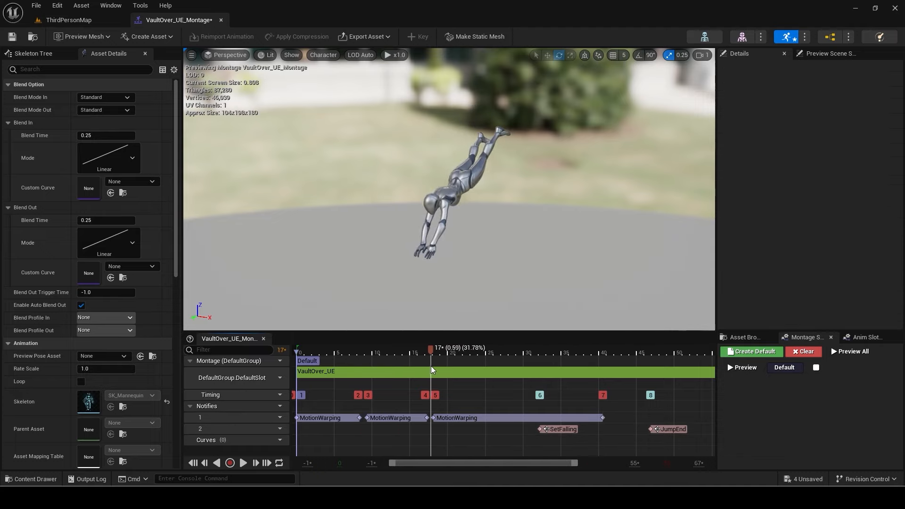
{"action": "left_click_drag", "start_coordinate": [558, 429], "coordinate": [436, 428]}
{"action": "left_click_drag", "start_coordinate": [431, 351], "coordinate": [623, 361]}
{"action": "left_click_drag", "start_coordinate": [658, 430], "coordinate": [619, 431]}
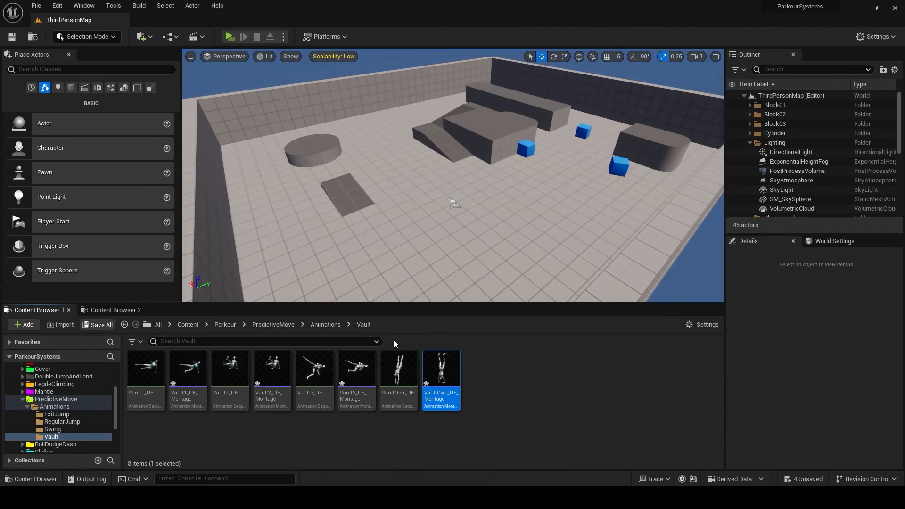
- Create a montage from RunAndSwing_UE in the Swing folder and open it docked beside the map
{"action": "left_click", "coordinate": [53, 429]}
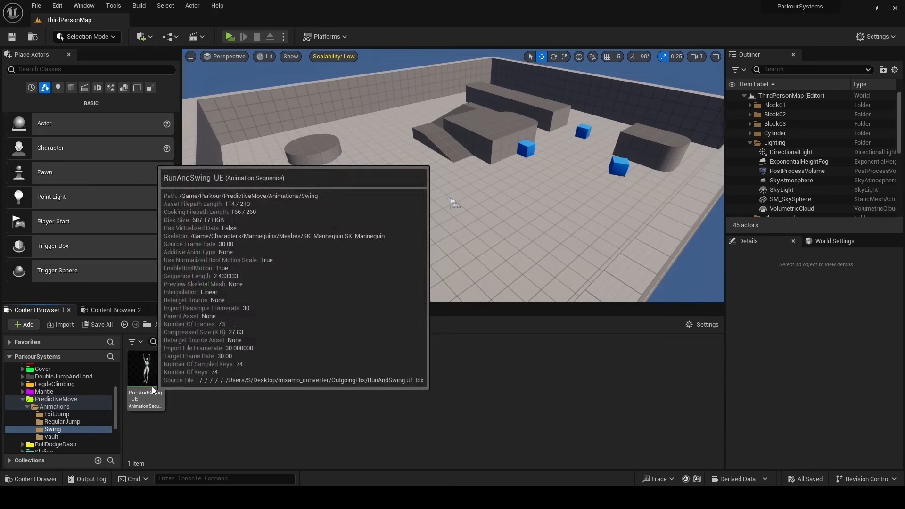
{"action": "right_click", "coordinate": [151, 386]}
{"action": "mouse_move", "coordinate": [217, 118]}
{"action": "left_click", "coordinate": [338, 128]}
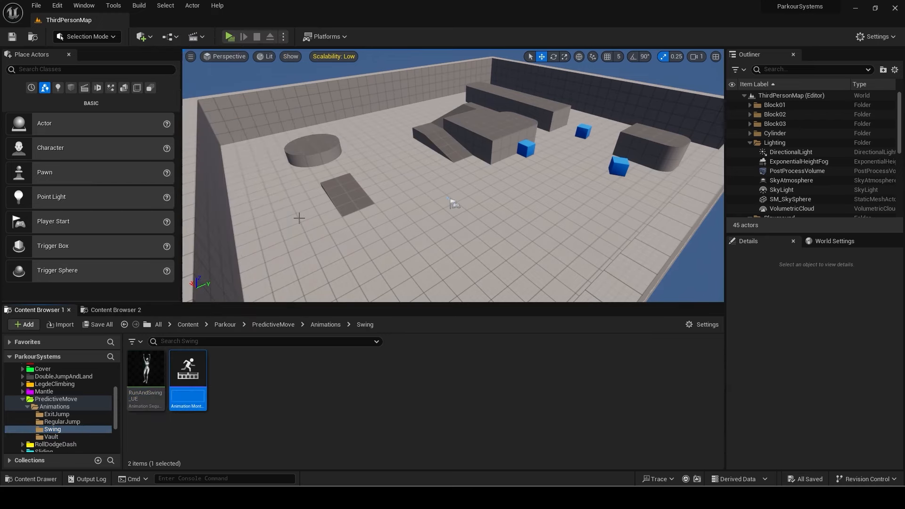
{"action": "double_click", "coordinate": [197, 366]}
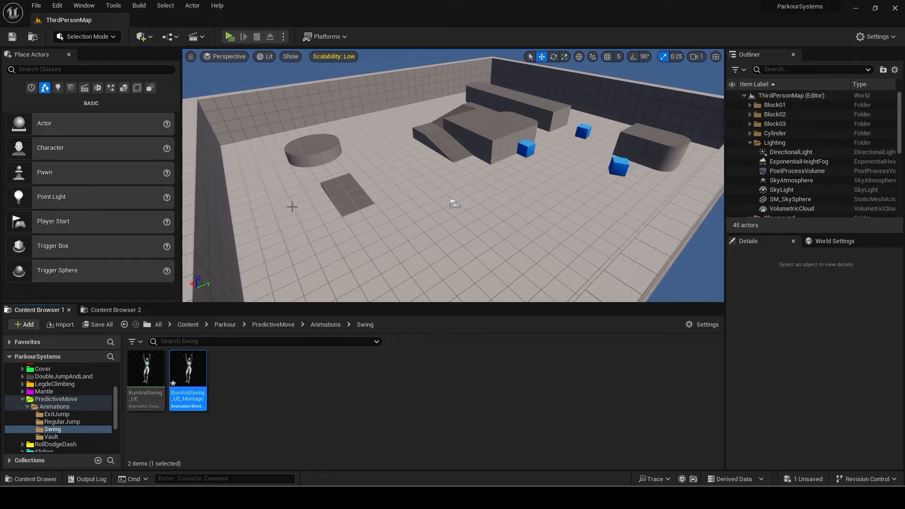
{"action": "left_click_drag", "start_coordinate": [242, 169], "coordinate": [159, 21]}
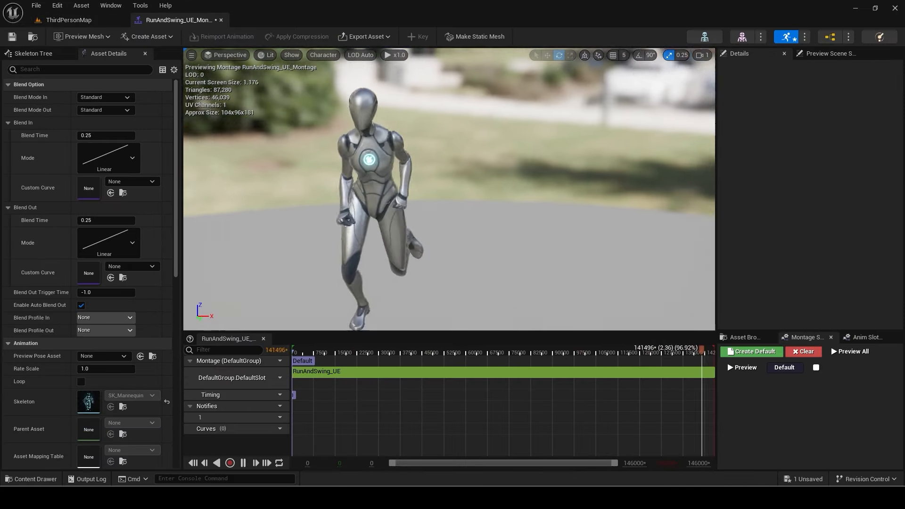
- Set the RunAndSwing_UE segment's Start Time to 0.35
{"action": "left_click", "coordinate": [470, 371]}
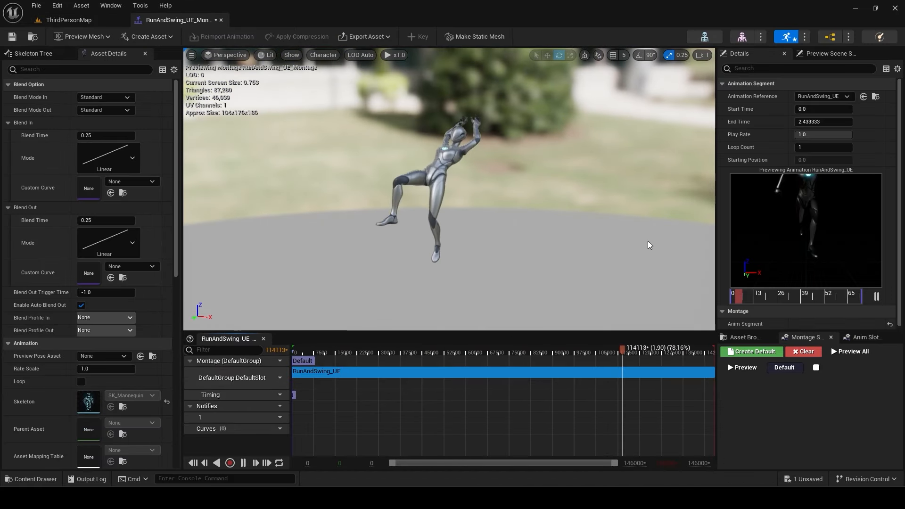
{"action": "left_click", "coordinate": [822, 113]}
{"action": "type", "text": "0.35"}
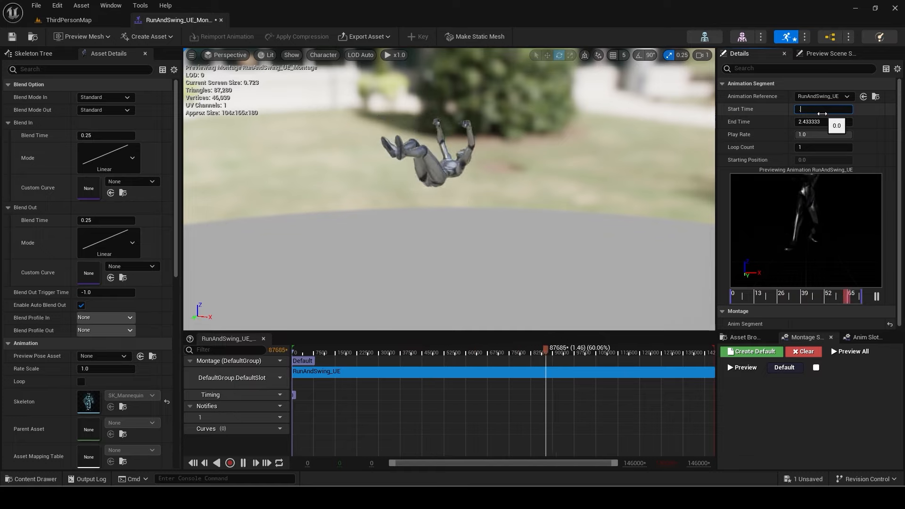
{"action": "key", "text": "Return"}
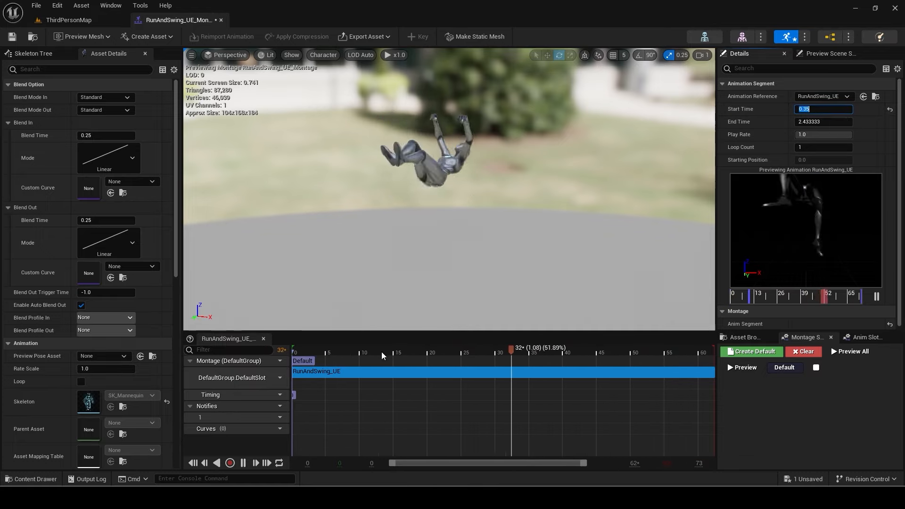
- Add a MotionWarping notify state to RunAndSwing_UE_Montage, spanning from 0 to about 0.70 s
{"action": "right_click", "coordinate": [299, 419]}
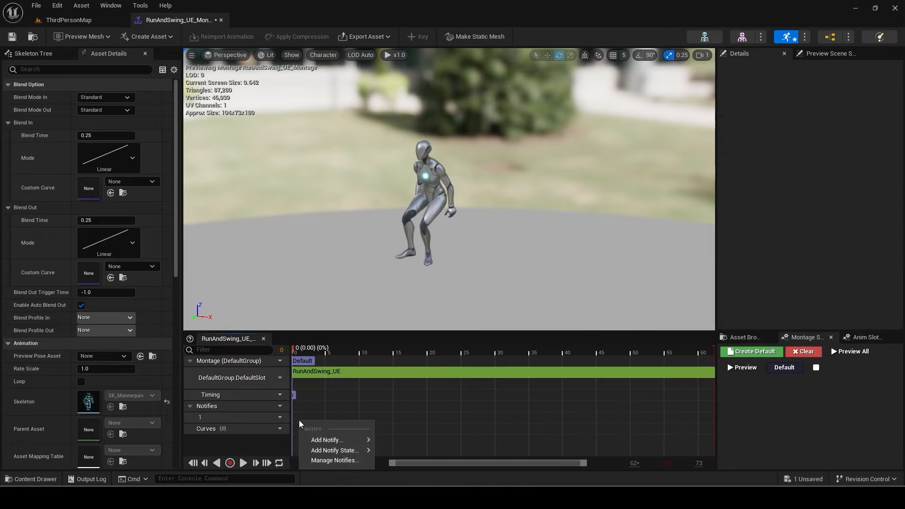
{"action": "mouse_move", "coordinate": [342, 451]}
{"action": "left_click", "coordinate": [405, 424]}
{"action": "left_click_drag", "start_coordinate": [298, 418], "coordinate": [292, 418]}
{"action": "left_click_drag", "start_coordinate": [307, 417], "coordinate": [439, 418]}
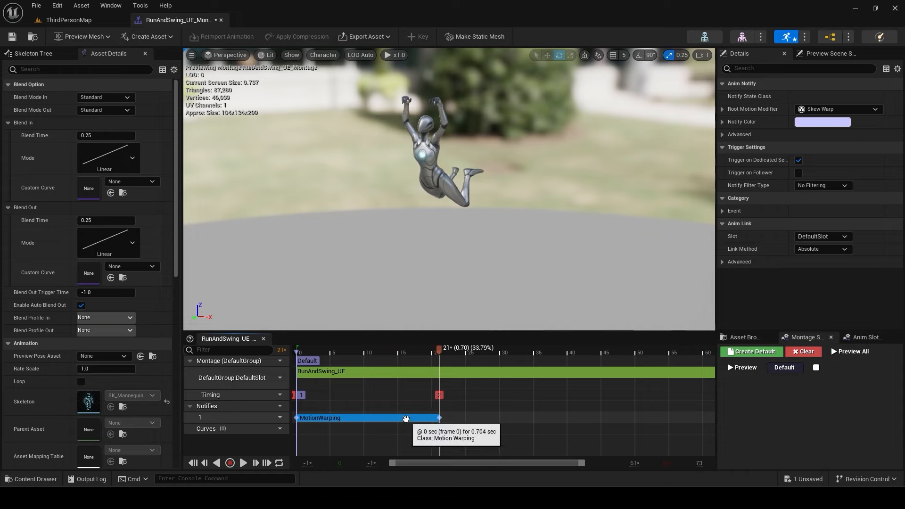
- Set the MotionWarping state's Warp Target Name to SwingStart and turn off Ignore ZAxis
{"action": "left_click", "coordinate": [722, 109]}
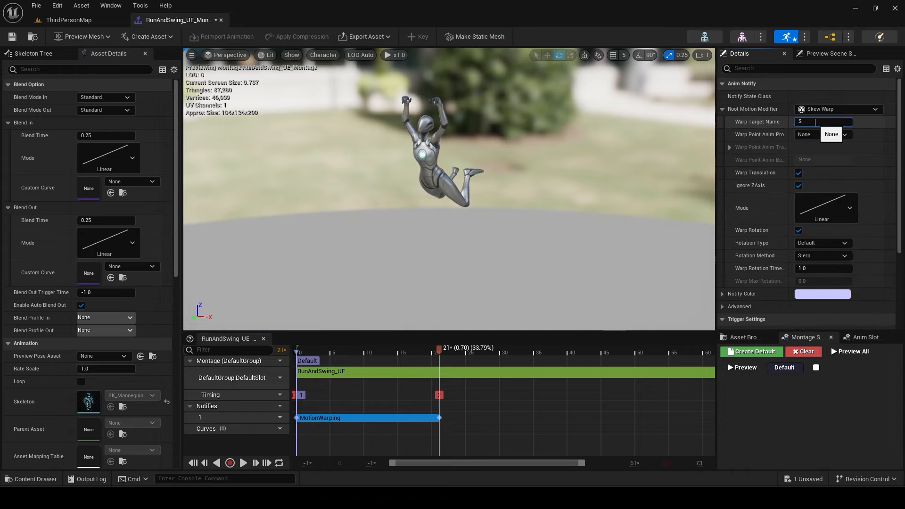
{"action": "left_click", "coordinate": [814, 124]}
{"action": "type", "text": "SwingStart"}
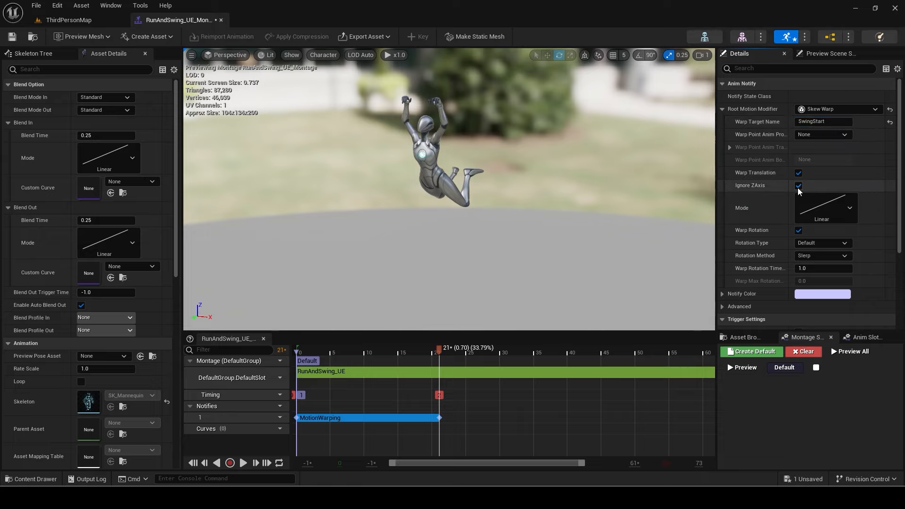
- Copy the SwingStart MotionWarping state and paste it on the same track at about 0.73 s
{"action": "left_click", "coordinate": [445, 355]}
{"action": "right_click", "coordinate": [434, 417]}
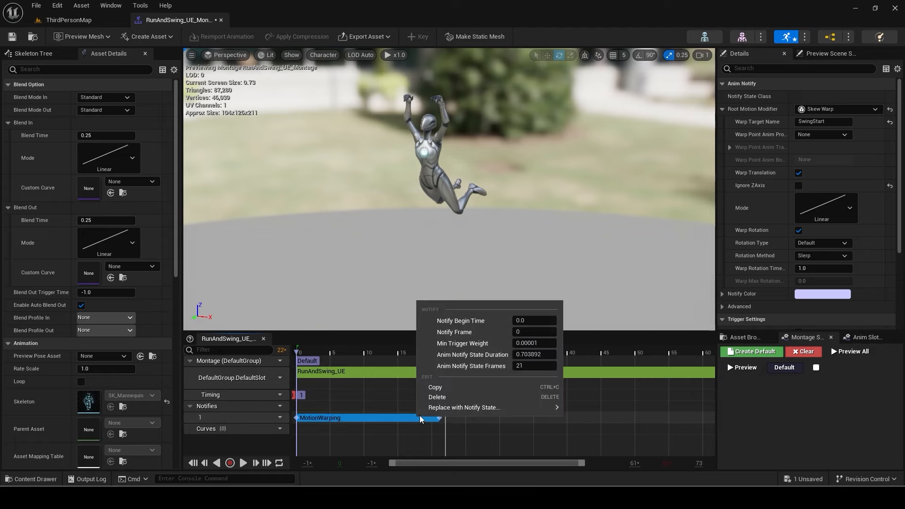
{"action": "left_click", "coordinate": [445, 391]}
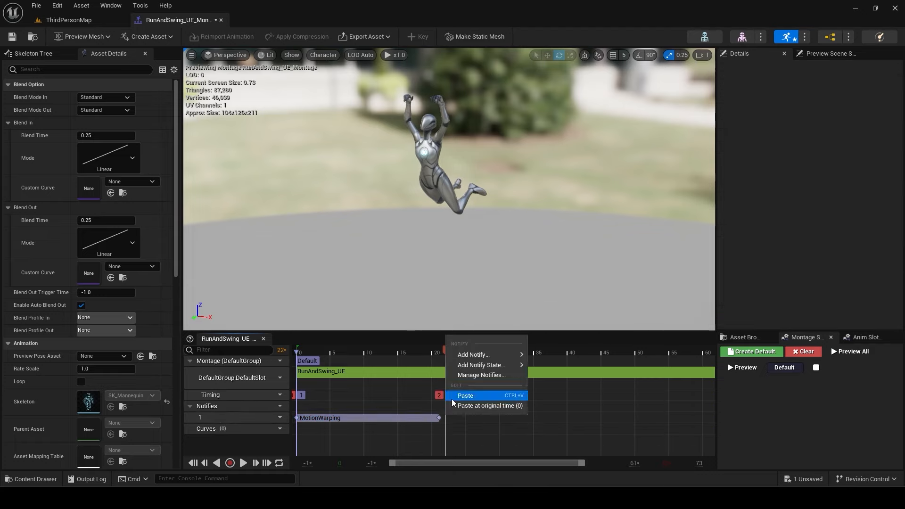
{"action": "left_click", "coordinate": [465, 395]}
- Configure the pasted state with warp target SwingIdle and Warp Rotation off, and extend its end to about 0.95 s
{"action": "left_click", "coordinate": [448, 416]}
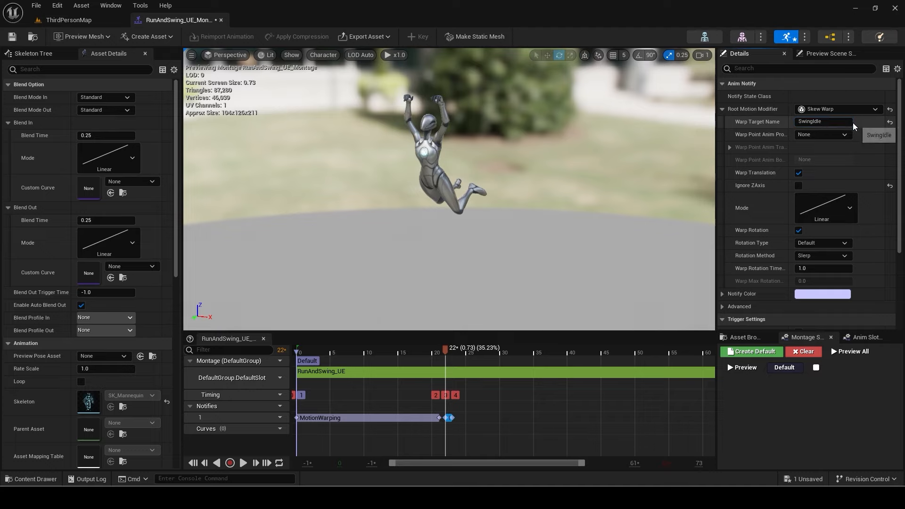
{"action": "left_click", "coordinate": [798, 230]}
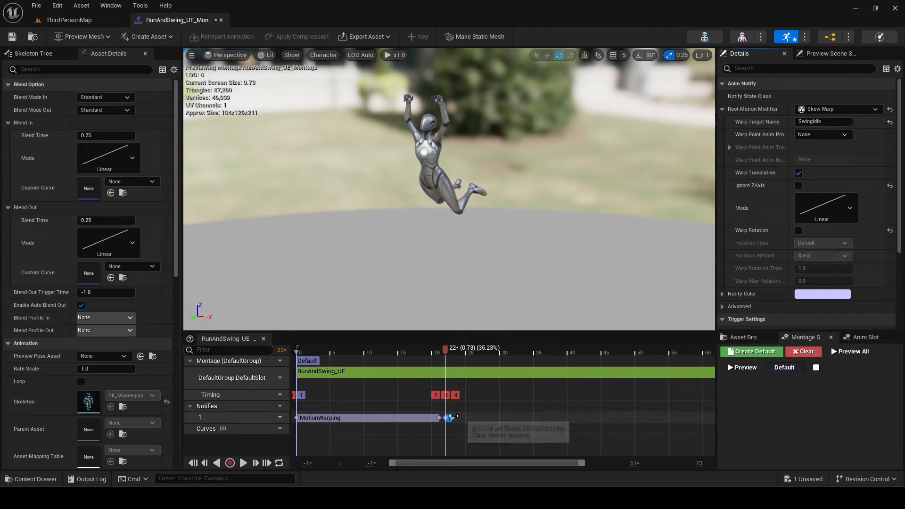
{"action": "mouse_move", "coordinate": [453, 416]}
{"action": "left_mouse_down"}
{"action": "mouse_move", "coordinate": [514, 418]}
{"action": "mouse_move", "coordinate": [489, 428]}
{"action": "left_mouse_up"}
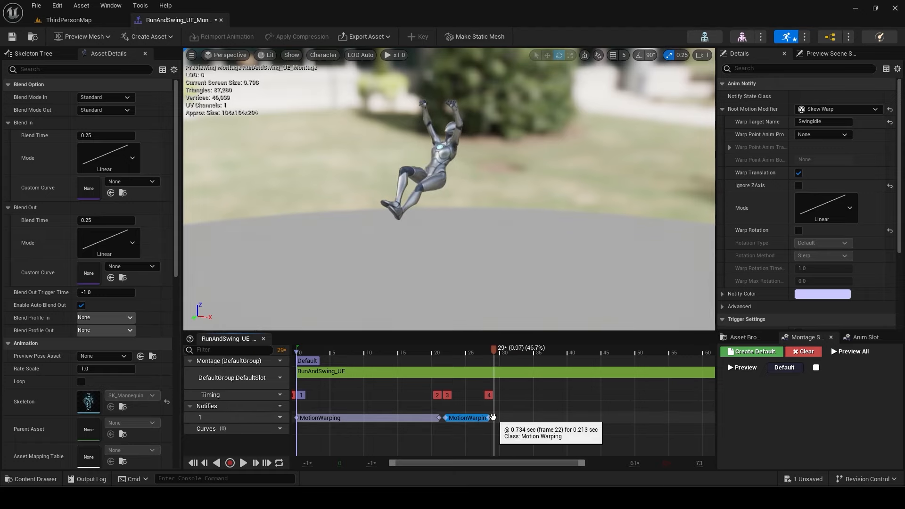
- Paste a third MotionWarping state at about 0.97 s and extend its end to about 1.95 s
{"action": "right_click", "coordinate": [493, 417]}
{"action": "left_click", "coordinate": [497, 425]}
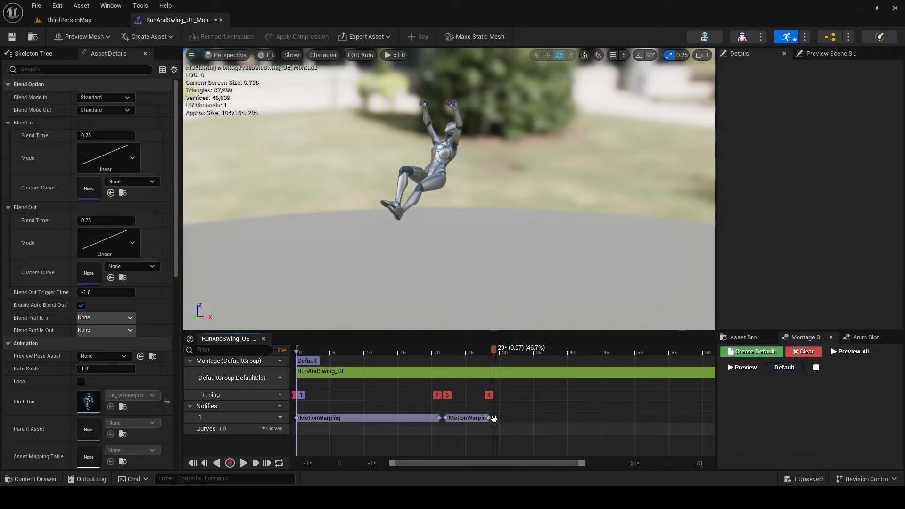
{"action": "right_click", "coordinate": [493, 416]}
{"action": "left_click", "coordinate": [511, 387]}
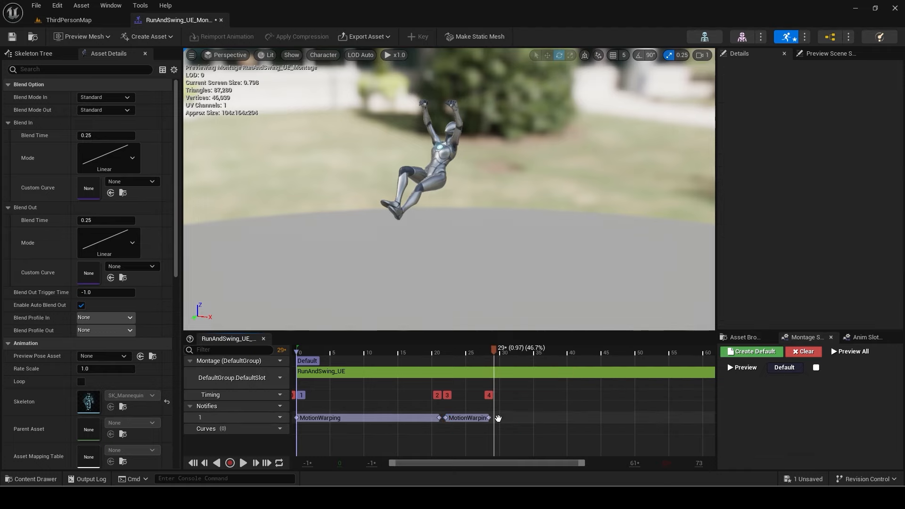
{"action": "right_click", "coordinate": [498, 416]}
{"action": "left_click", "coordinate": [511, 399]}
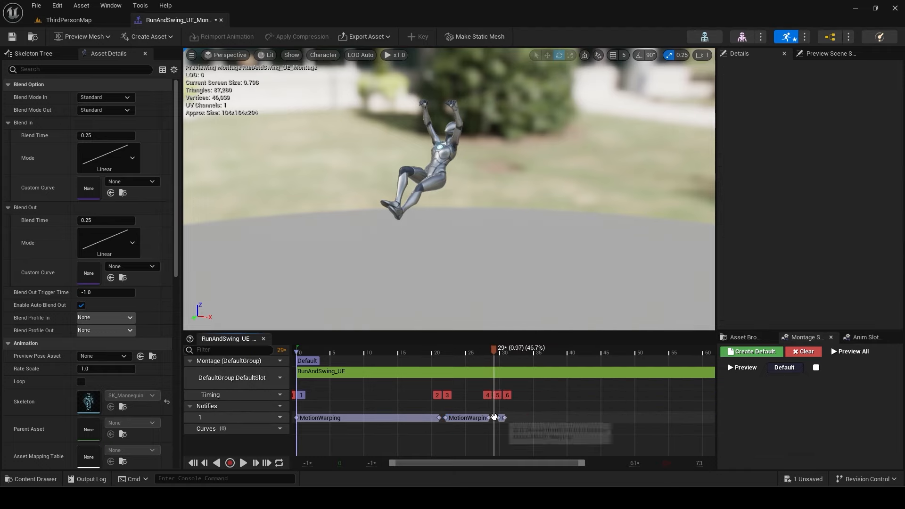
{"action": "left_click_drag", "start_coordinate": [495, 420], "coordinate": [692, 419]}
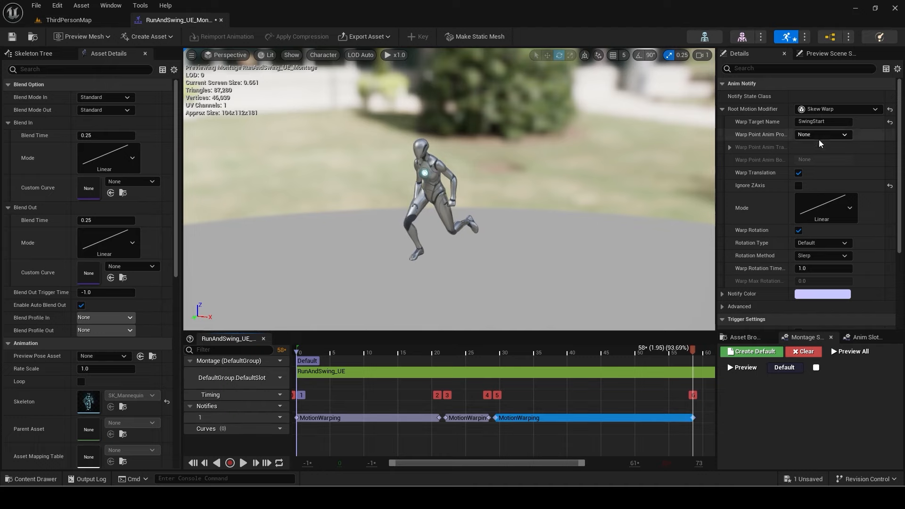
- Set the third MotionWarping state's Warp Target Name to Land
{"action": "left_click_drag", "start_coordinate": [829, 121], "coordinate": [762, 122]}
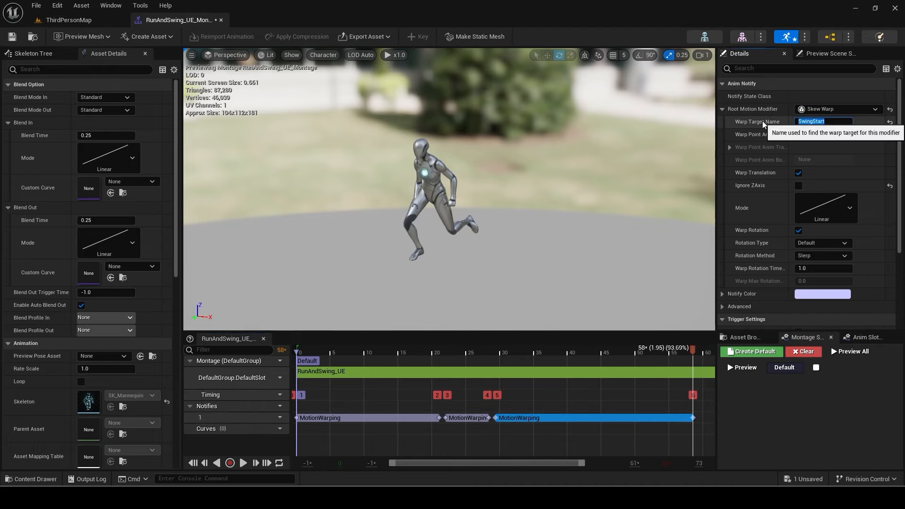
{"action": "type", "text": "Land"}
{"action": "key", "text": "Return"}
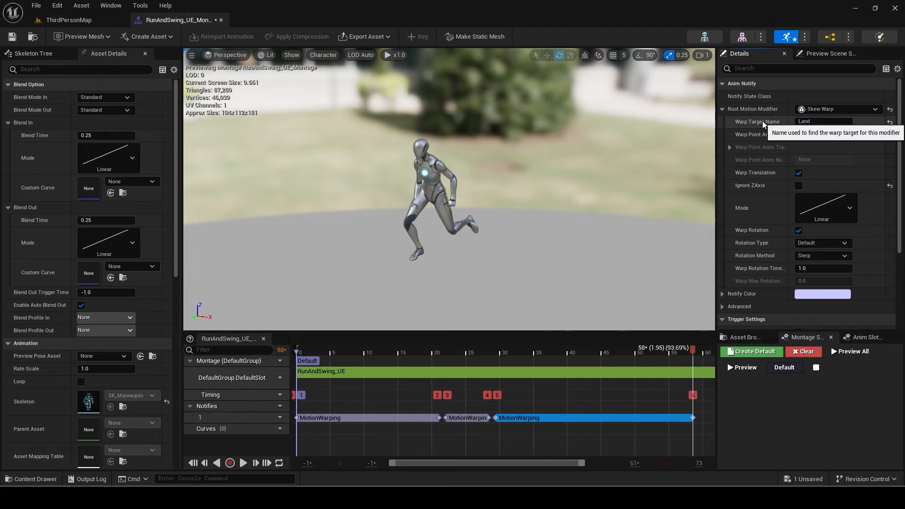
- Add a second notify track and place a Montage Notify on it at about 0.75 s
{"action": "left_click", "coordinate": [280, 405]}
{"action": "left_click", "coordinate": [282, 430]}
{"action": "left_click_drag", "start_coordinate": [401, 350], "coordinate": [447, 377]}
{"action": "left_click", "coordinate": [447, 430]}
{"action": "right_click", "coordinate": [448, 432]}
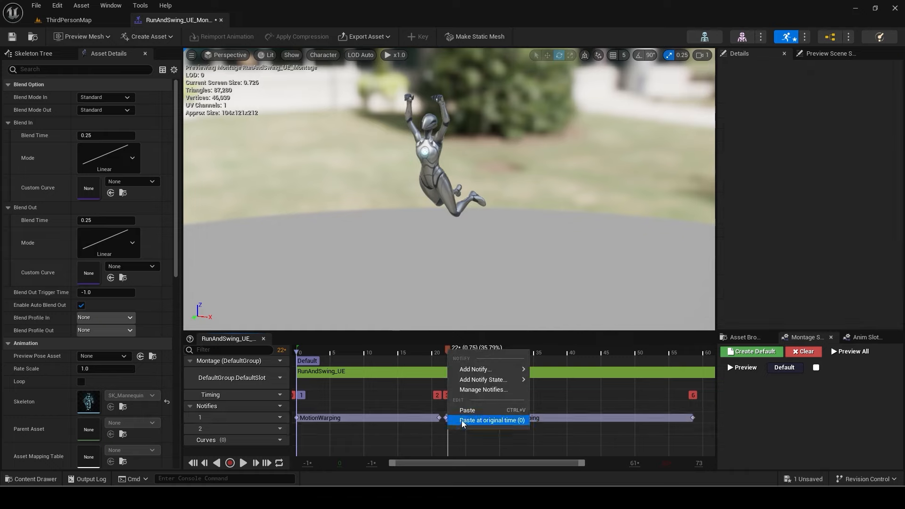
{"action": "right_click", "coordinate": [447, 425]}
{"action": "mouse_move", "coordinate": [477, 376]}
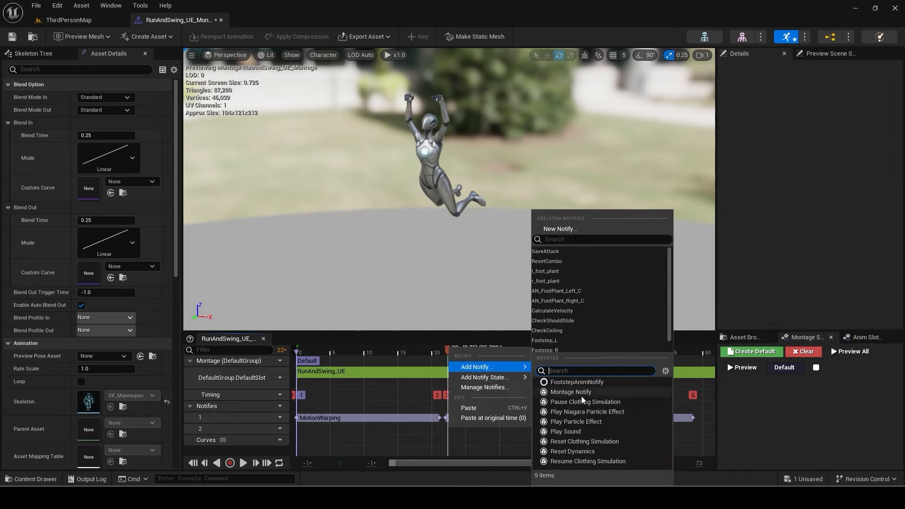
{"action": "left_click", "coordinate": [585, 395]}
- Name the new Montage Notify ResetCollision
{"action": "left_click", "coordinate": [461, 428]}
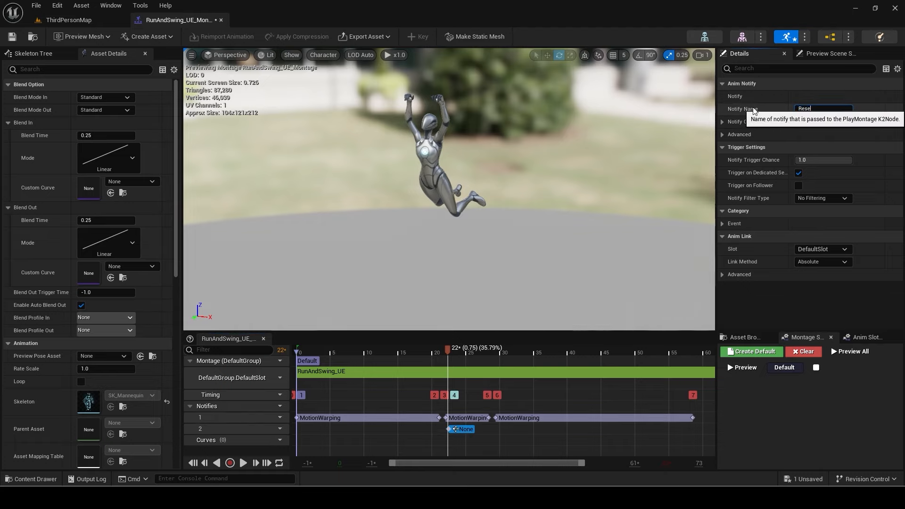
{"action": "type", "text": "ResetCollision"}
{"action": "key", "text": "Return"}
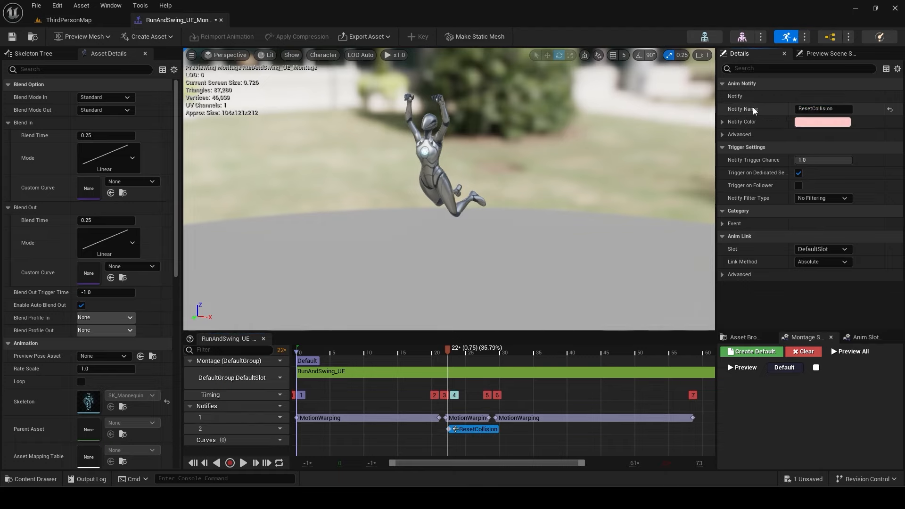
- Paste a copy of the ResetCollision notify at about 1.61 s on track 2 and rename it JumpEnd
{"action": "right_click", "coordinate": [466, 427]}
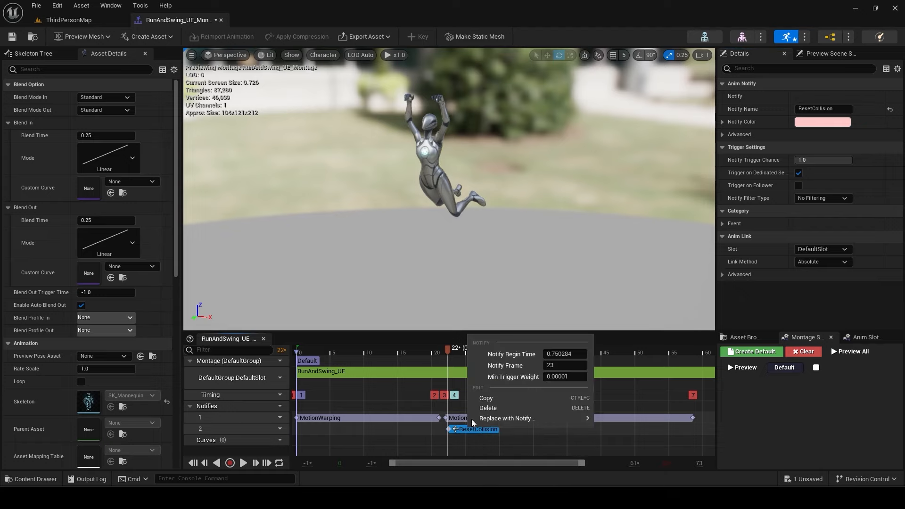
{"action": "left_click", "coordinate": [491, 399]}
{"action": "left_click_drag", "start_coordinate": [448, 351], "coordinate": [623, 359]}
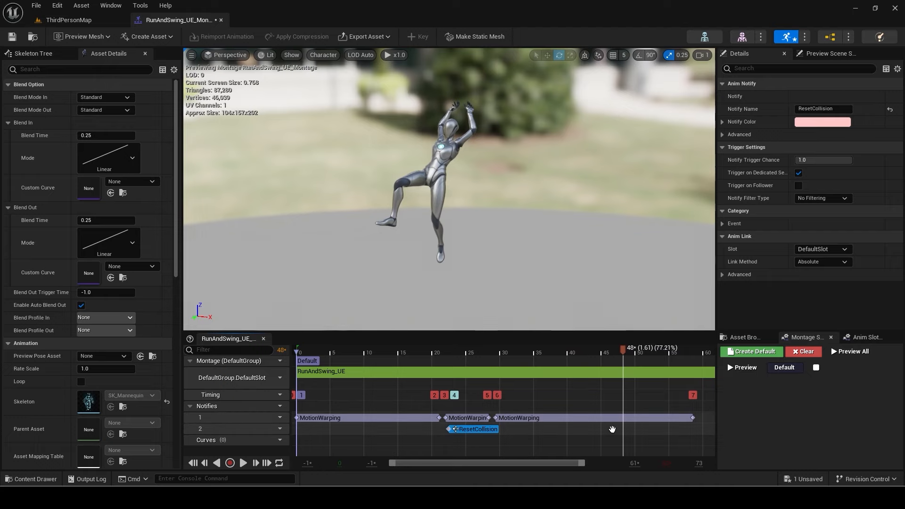
{"action": "right_click", "coordinate": [622, 429]}
{"action": "left_click", "coordinate": [643, 412]}
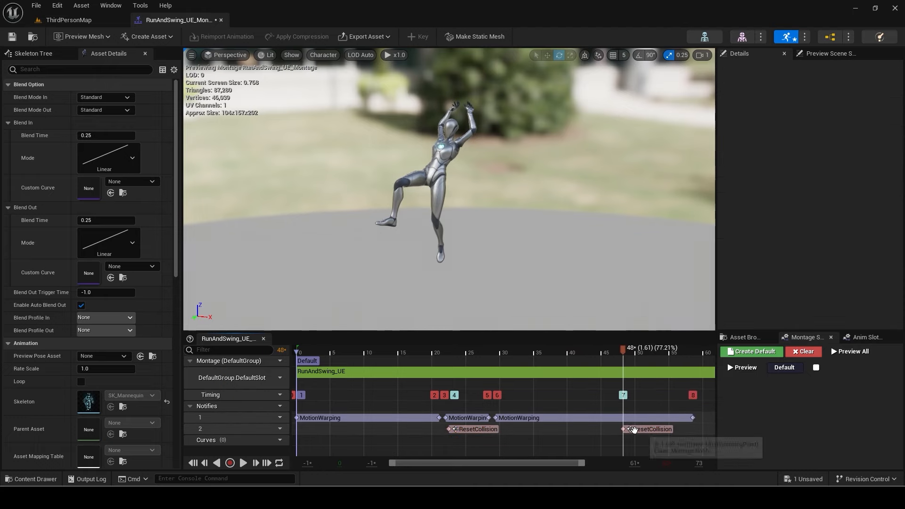
{"action": "left_click", "coordinate": [633, 429]}
{"action": "left_click", "coordinate": [839, 108]}
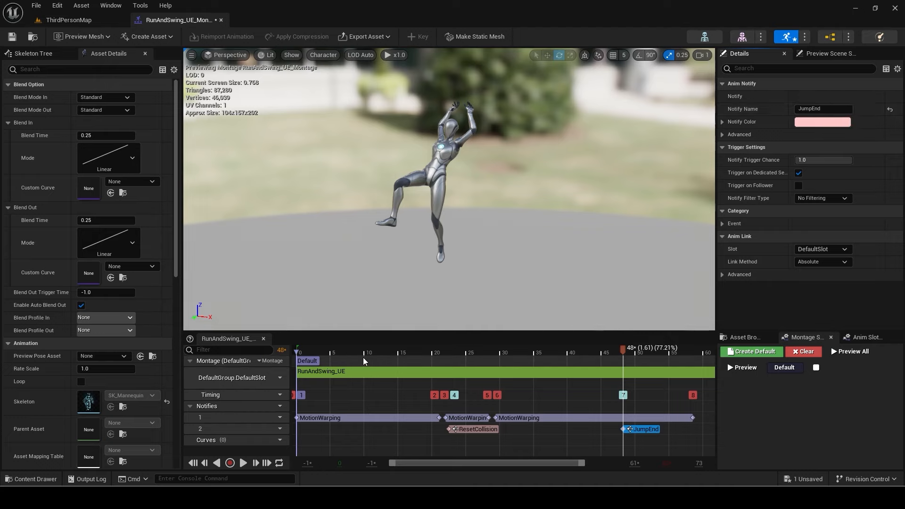
- Add a third notify track and place a new skeleton notify named SwingHold on it at about 0.33 s
{"action": "mouse_move", "coordinate": [364, 357]}
{"action": "left_mouse_down"}
{"action": "mouse_move", "coordinate": [294, 362]}
{"action": "mouse_move", "coordinate": [372, 354]}
{"action": "mouse_move", "coordinate": [363, 358]}
{"action": "left_mouse_up"}
{"action": "left_click", "coordinate": [285, 417]}
{"action": "left_click", "coordinate": [302, 429]}
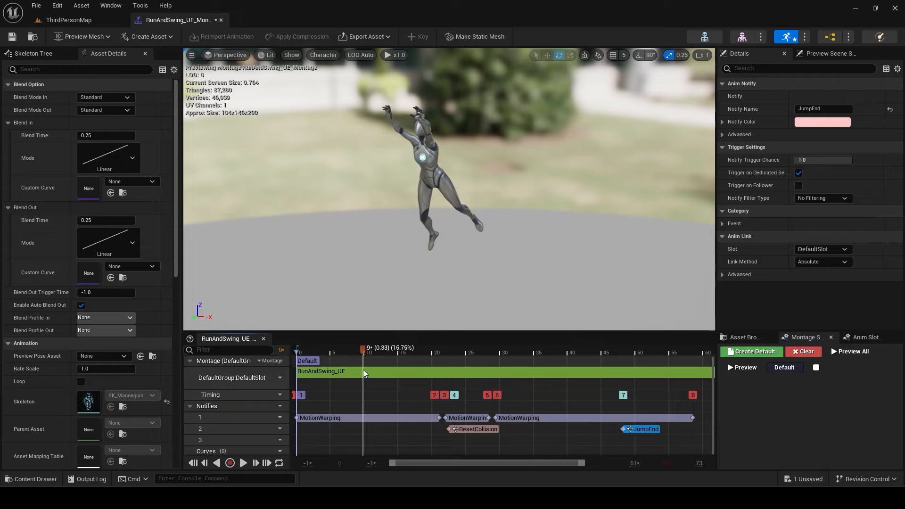
{"action": "left_click", "coordinate": [360, 439]}
{"action": "right_click", "coordinate": [360, 440]}
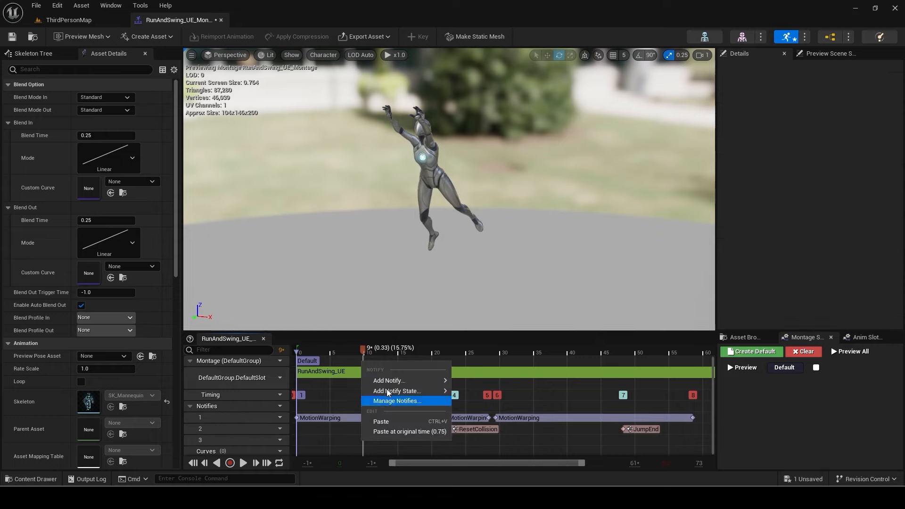
{"action": "mouse_move", "coordinate": [392, 380]}
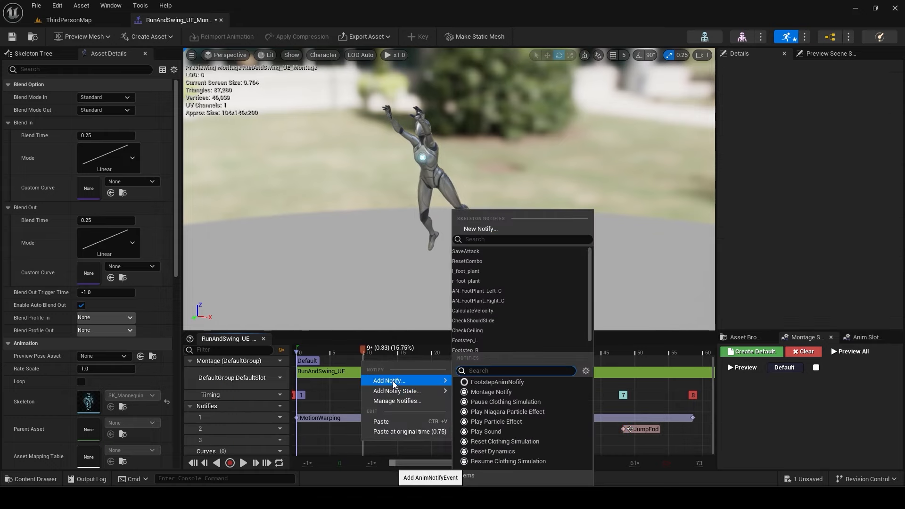
{"action": "left_click", "coordinate": [484, 228]}
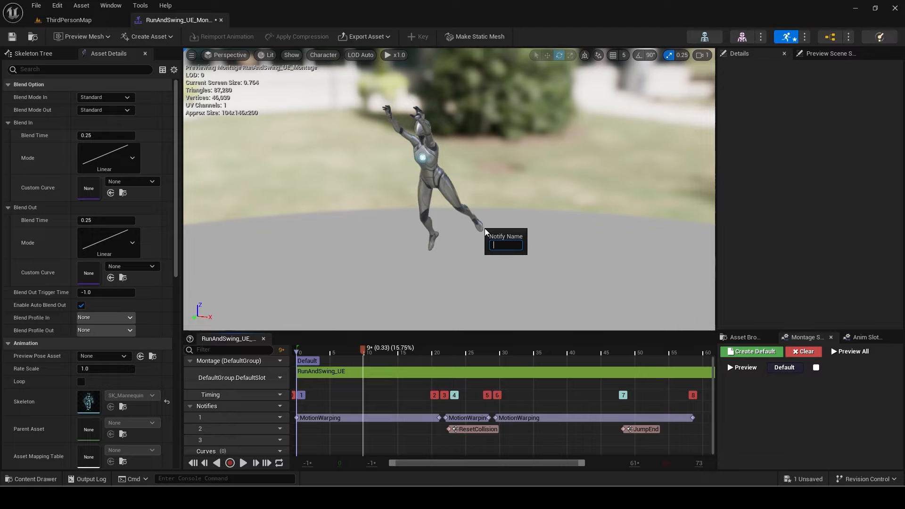
{"action": "type", "text": "Swing"}
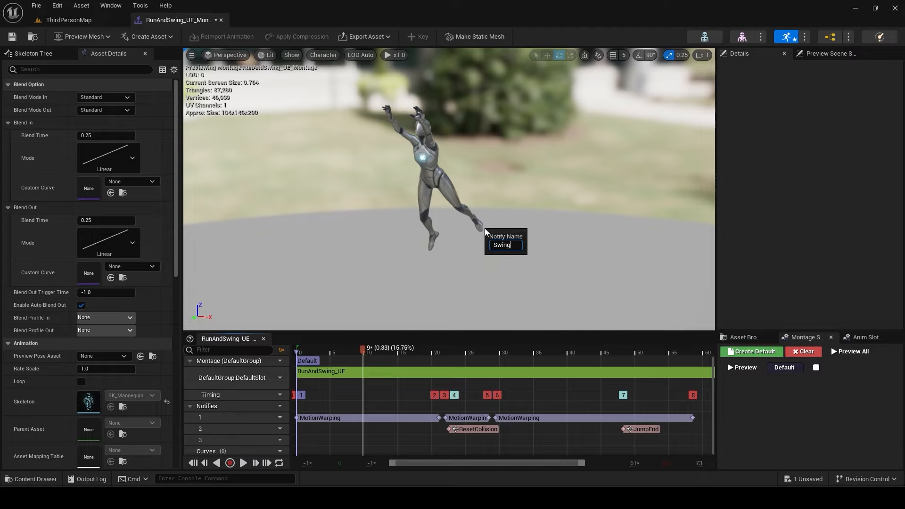
{"action": "type", "text": "Hold"}
{"action": "key", "text": "Return"}
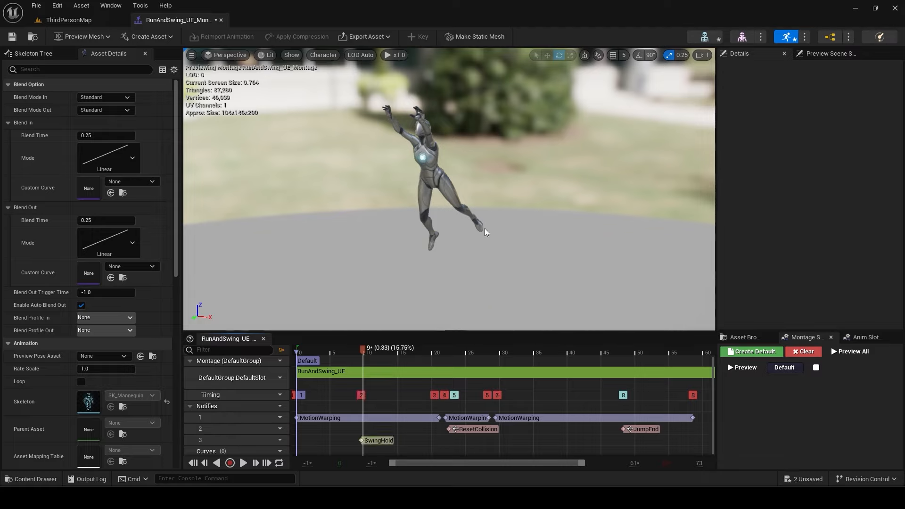
- Add a second SwingHold notify on track 3 at about 1.28 s
{"action": "left_click", "coordinate": [466, 352]}
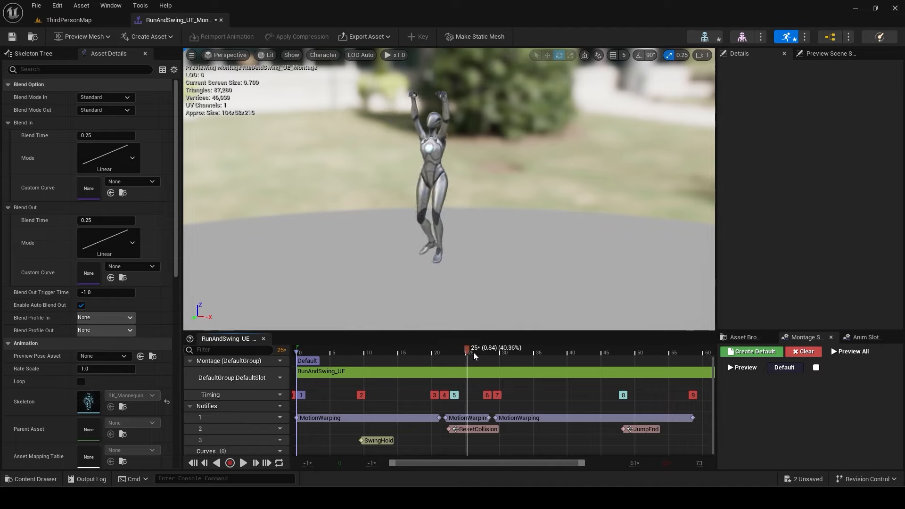
{"action": "left_click_drag", "start_coordinate": [473, 352], "coordinate": [556, 359]}
{"action": "right_click", "coordinate": [556, 438]}
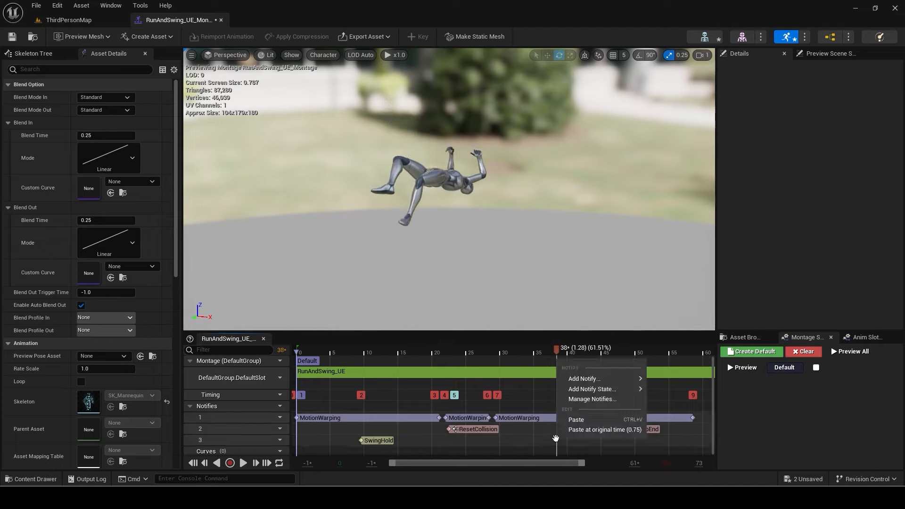
{"action": "mouse_move", "coordinate": [592, 379]}
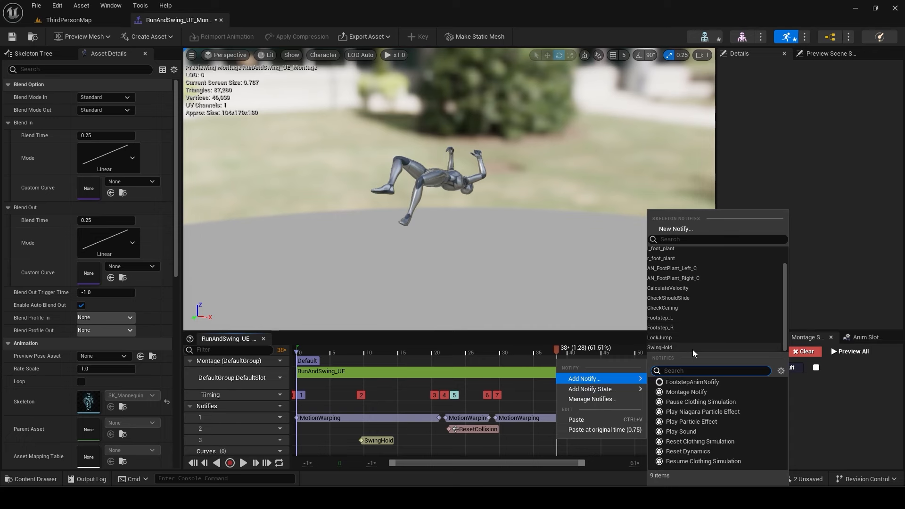
{"action": "left_click", "coordinate": [693, 350]}
- Close the RunAndSwing_UE montage and save all modified assets
{"action": "left_click", "coordinate": [220, 20]}
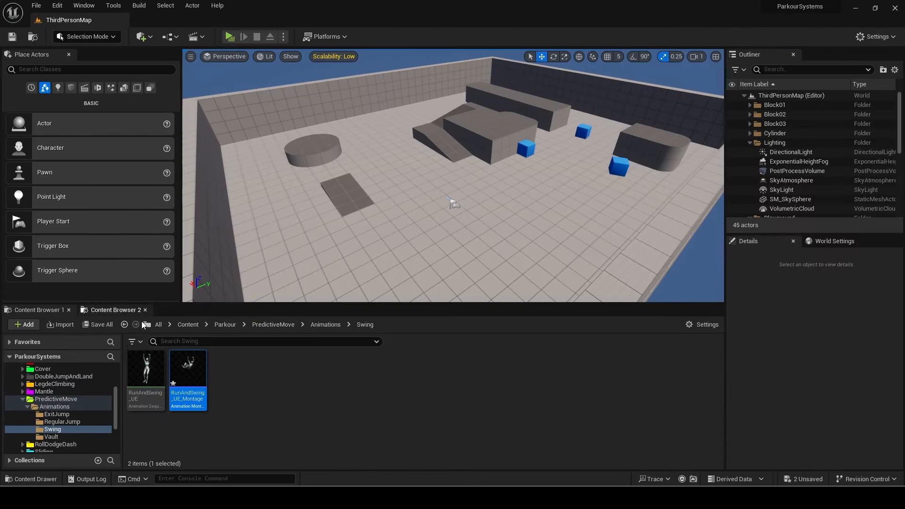
{"action": "left_click", "coordinate": [100, 331]}
{"action": "left_click", "coordinate": [504, 356]}
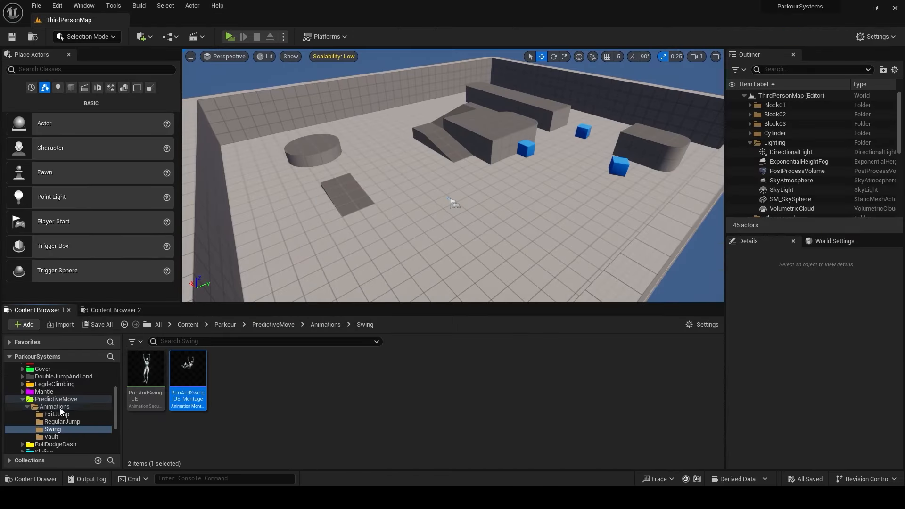
- Create an AnimMontage from JumpingDown_UE in the ExitJump folder with the default name and open it docked beside the level
{"action": "left_click", "coordinate": [56, 414]}
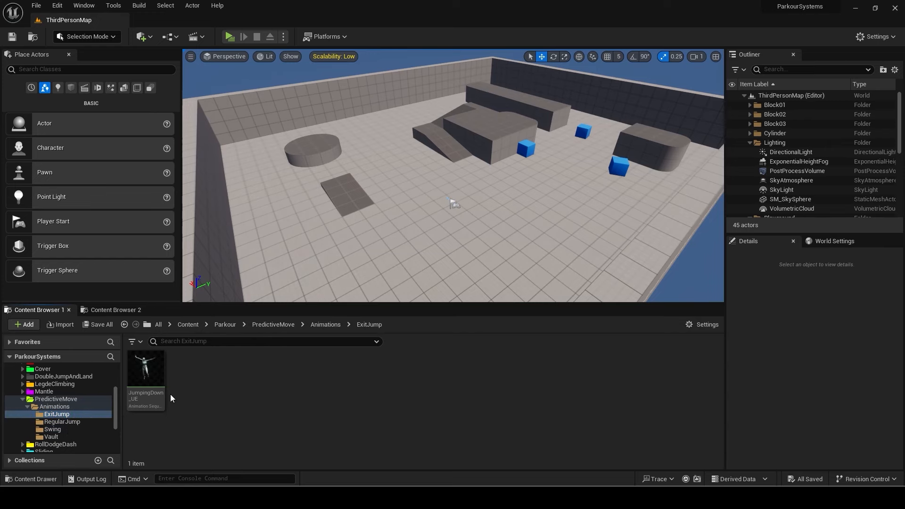
{"action": "right_click", "coordinate": [157, 391]}
{"action": "mouse_move", "coordinate": [260, 130]}
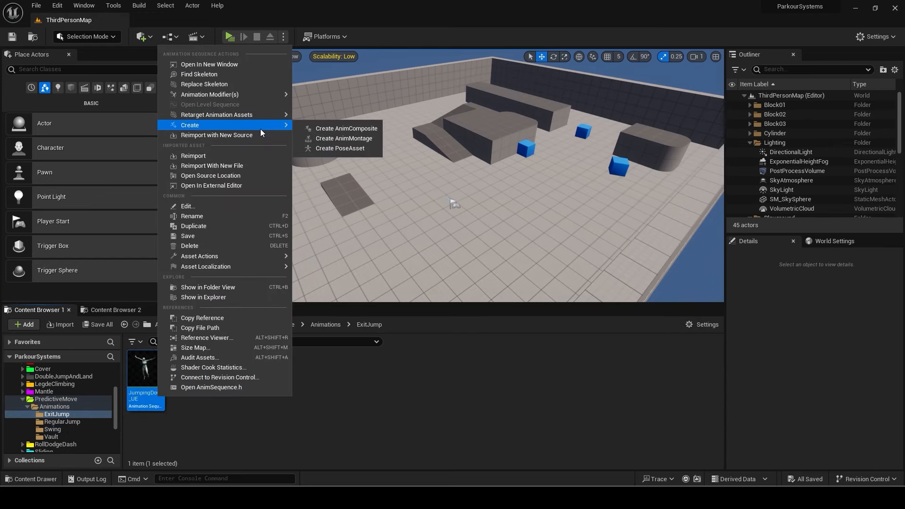
{"action": "left_click", "coordinate": [343, 138]}
{"action": "key", "text": "Return"}
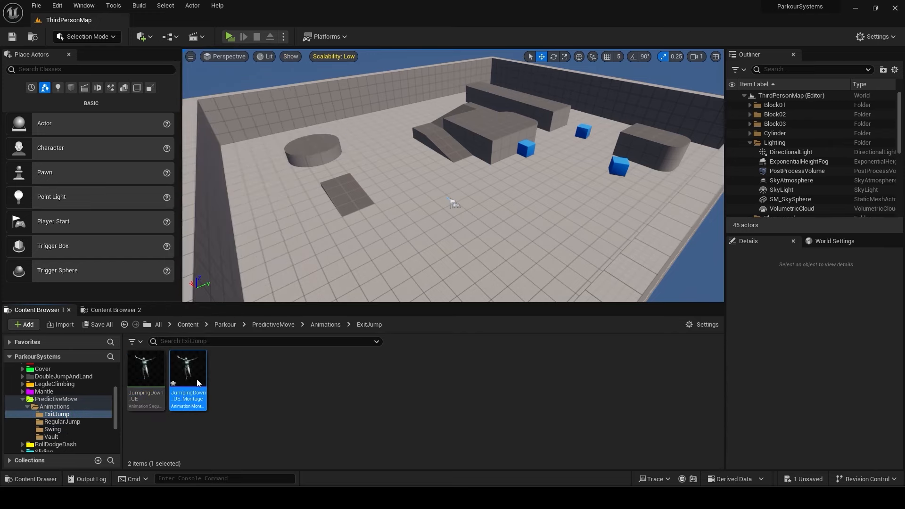
{"action": "double_click", "coordinate": [197, 378]}
{"action": "left_click_drag", "start_coordinate": [268, 170], "coordinate": [170, 21]}
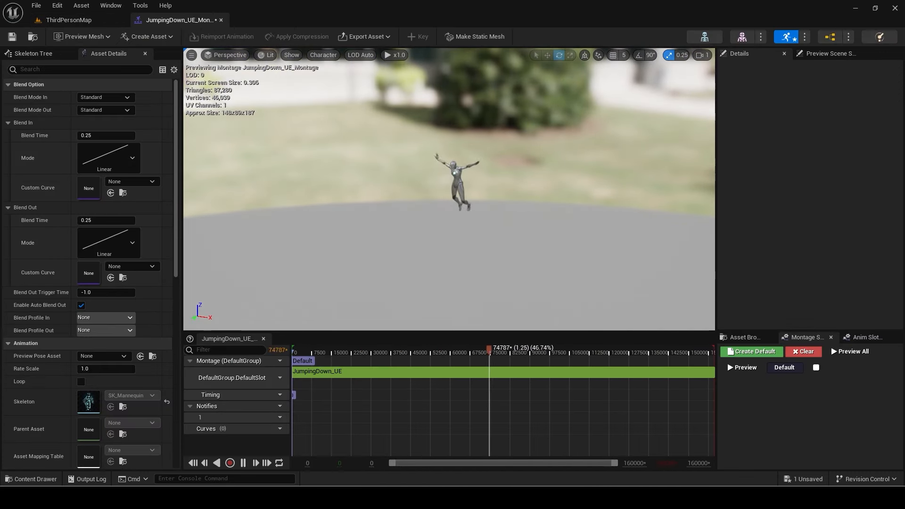
- Set the montage's Rate Scale to 1.2 and the JumpingDown_UE segment's Start Time to 0.4
{"action": "left_click", "coordinate": [118, 369]}
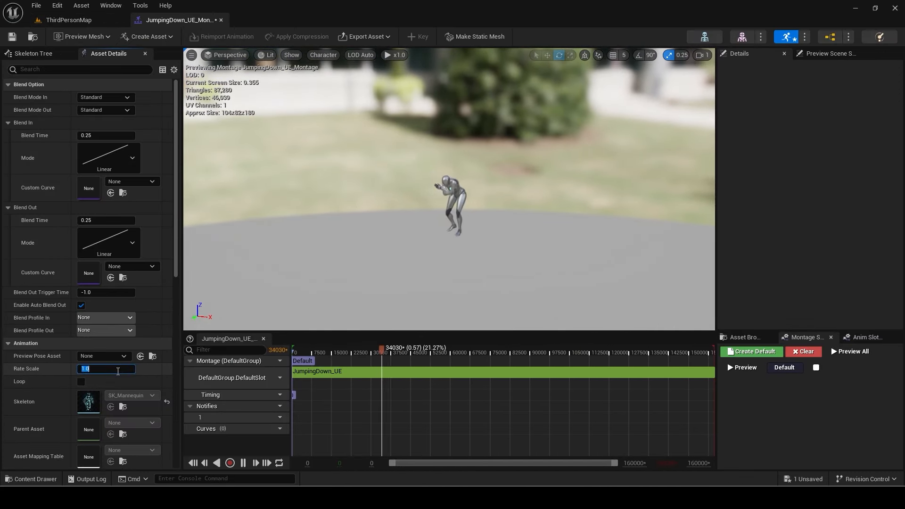
{"action": "type", "text": "1.2"}
{"action": "key", "text": "Return"}
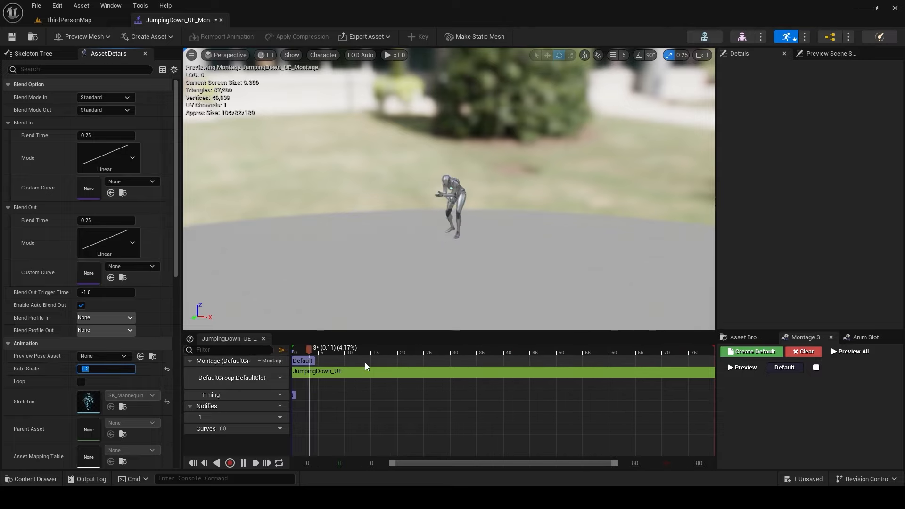
{"action": "left_click", "coordinate": [372, 371]}
{"action": "left_click", "coordinate": [828, 109]}
{"action": "type", "text": "0.4"}
{"action": "key", "text": "Return"}
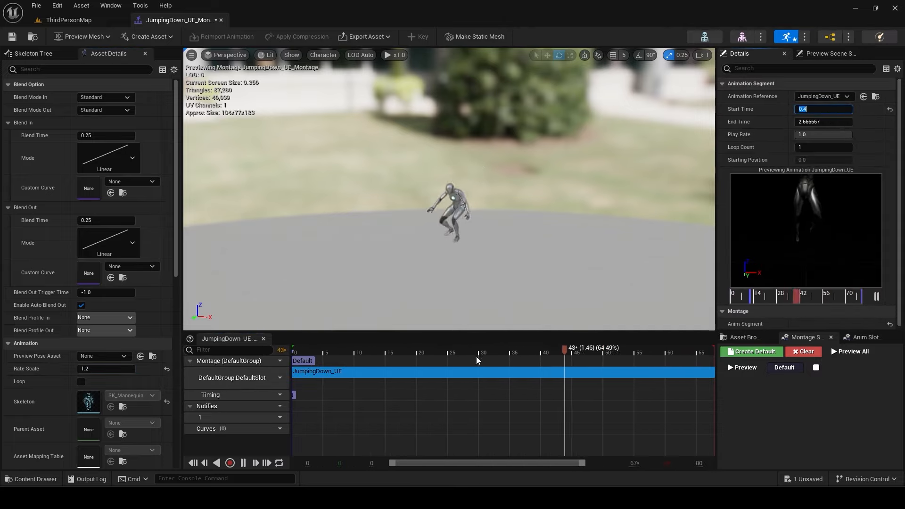
- Add a Motion Warping notify state at the start of track 1 and extend it to about 0.77 s
{"action": "left_click_drag", "start_coordinate": [336, 354], "coordinate": [291, 356]}
{"action": "right_click", "coordinate": [298, 417]}
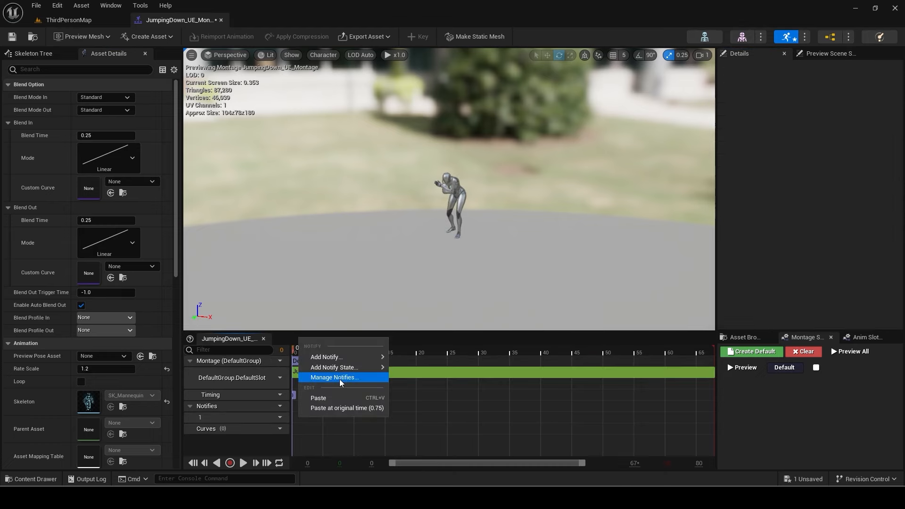
{"action": "mouse_move", "coordinate": [340, 369]}
{"action": "left_click", "coordinate": [413, 388]}
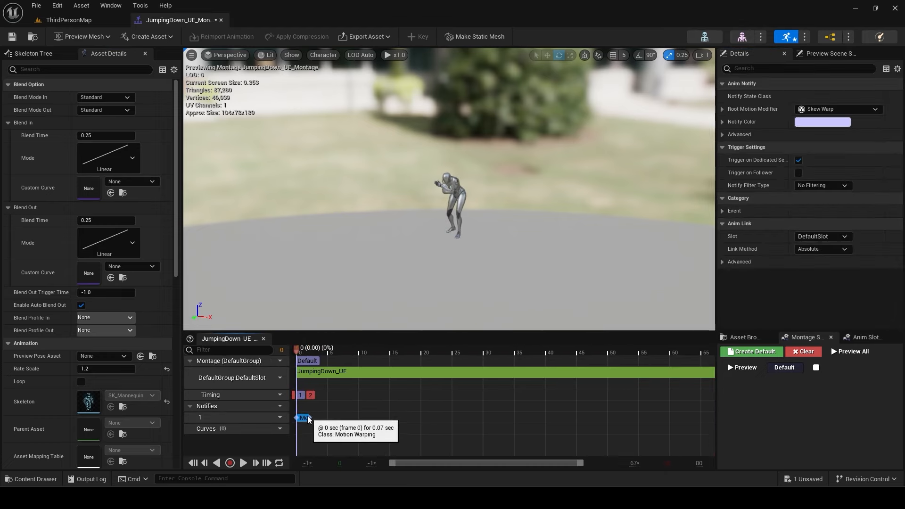
{"action": "left_click_drag", "start_coordinate": [302, 418], "coordinate": [440, 419]}
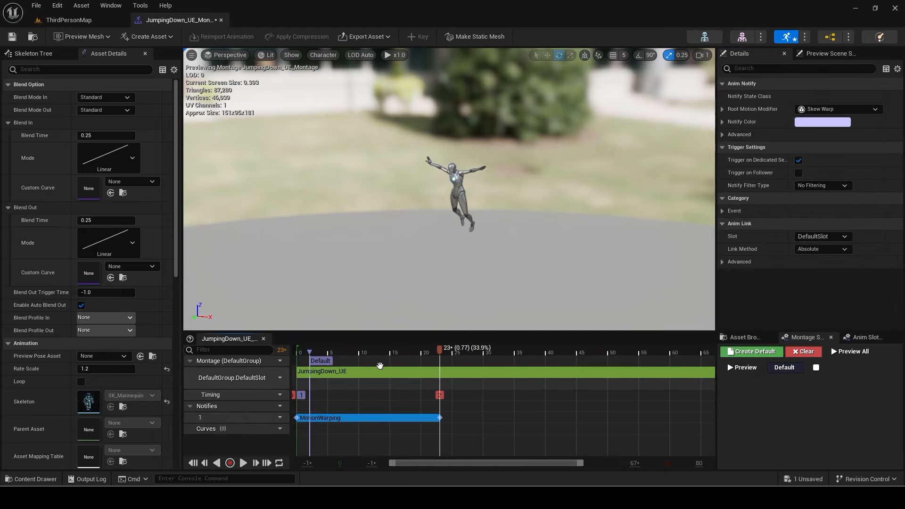
- Set the state's Warp Target Name to PeakPos, disable Ignore ZAxis, and set its Mode to Exponential Out
{"action": "left_click", "coordinate": [721, 108]}
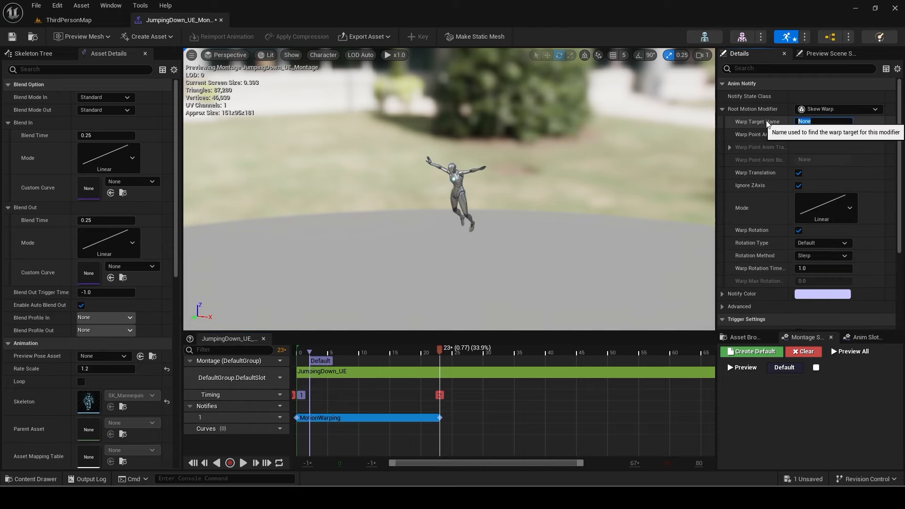
{"action": "type", "text": "PeakPos"}
{"action": "key", "text": "Return"}
{"action": "left_click", "coordinate": [798, 185]}
{"action": "left_click", "coordinate": [849, 208]}
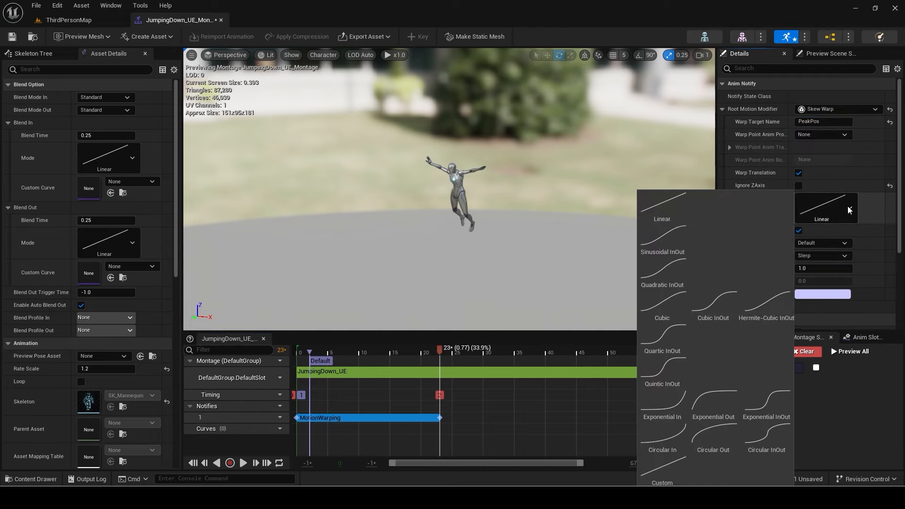
{"action": "left_click", "coordinate": [731, 404]}
- Paste a copy of the MotionWarping state on track 1 at about 0.80 s
{"action": "right_click", "coordinate": [429, 417]}
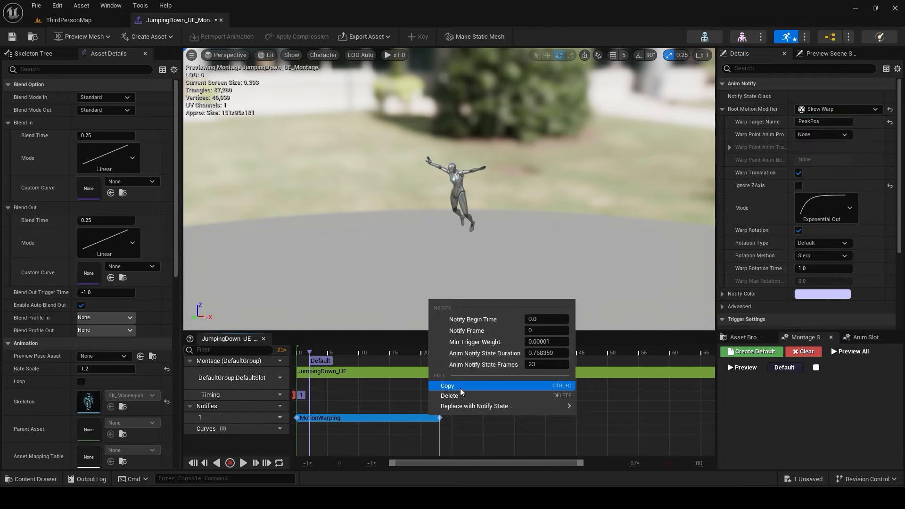
{"action": "left_click", "coordinate": [460, 387]}
{"action": "left_click", "coordinate": [495, 350]}
{"action": "left_click_drag", "start_coordinate": [495, 349], "coordinate": [444, 349]}
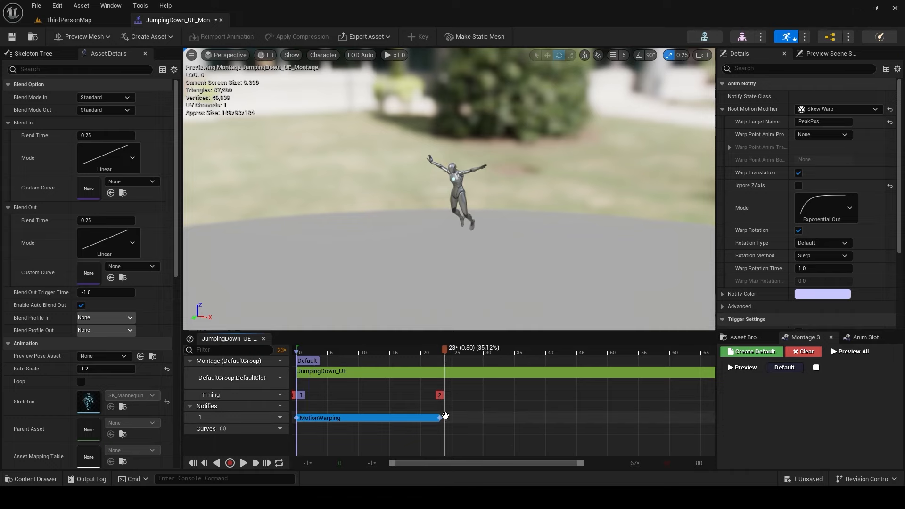
{"action": "right_click", "coordinate": [446, 416]}
{"action": "left_click", "coordinate": [465, 397]}
- Set the second MotionWarping state's Warp Target Name to LandPos and Mode to Linear, and extend it to about 1.13 s
{"action": "left_click", "coordinate": [449, 417]}
{"action": "double_click", "coordinate": [803, 121]}
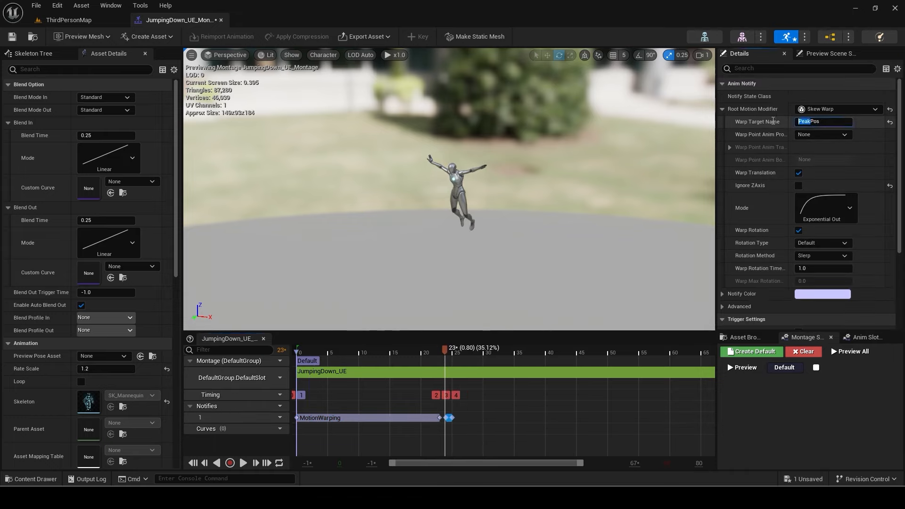
{"action": "type", "text": "Land"}
{"action": "left_click", "coordinate": [826, 208]}
{"action": "left_click", "coordinate": [650, 217]}
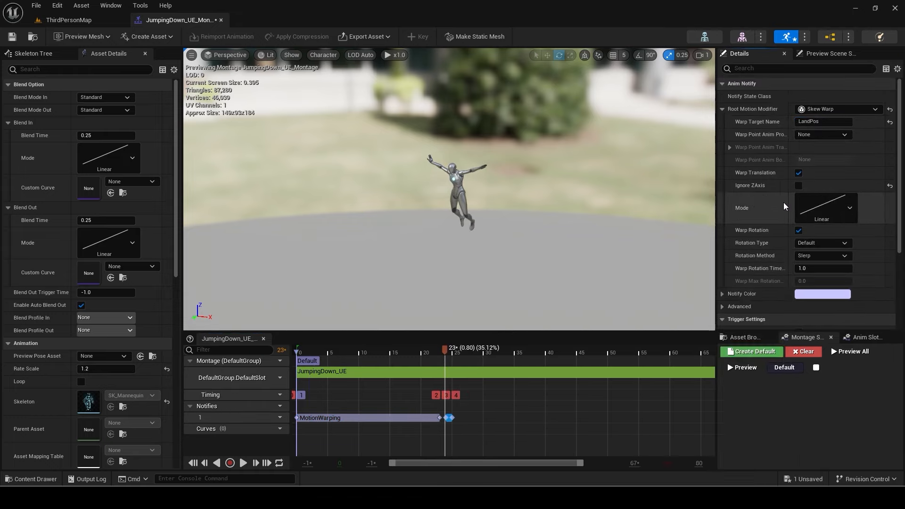
{"action": "left_click_drag", "start_coordinate": [451, 417], "coordinate": [507, 418]}
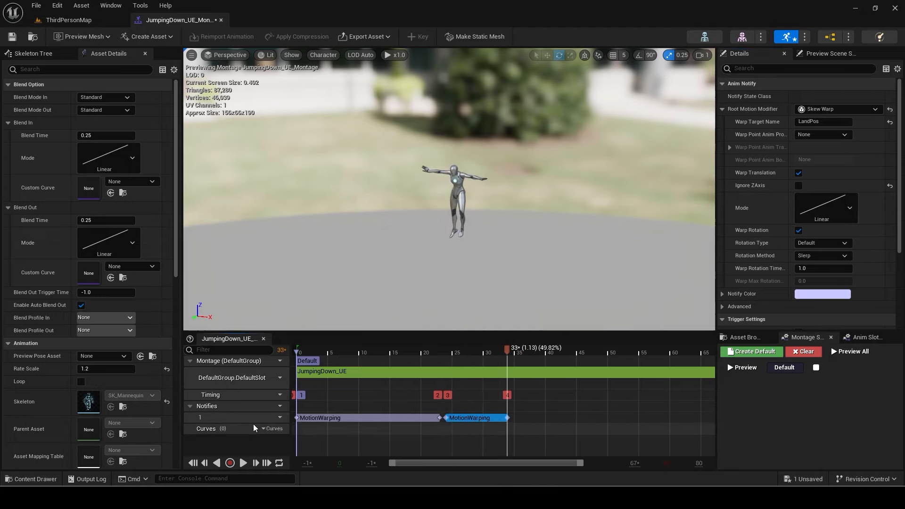
- Add a second notify track with a Montage Notify at about 1.10 s and name it SetFalling
{"action": "left_click", "coordinate": [279, 416]}
{"action": "left_click", "coordinate": [303, 429]}
{"action": "left_click_drag", "start_coordinate": [463, 354], "coordinate": [501, 363]}
{"action": "right_click", "coordinate": [501, 429]}
{"action": "mouse_move", "coordinate": [528, 376]}
{"action": "left_click", "coordinate": [627, 400]}
{"action": "left_click_drag", "start_coordinate": [815, 109], "coordinate": [761, 106]}
{"action": "type", "text": "SetFalling"}
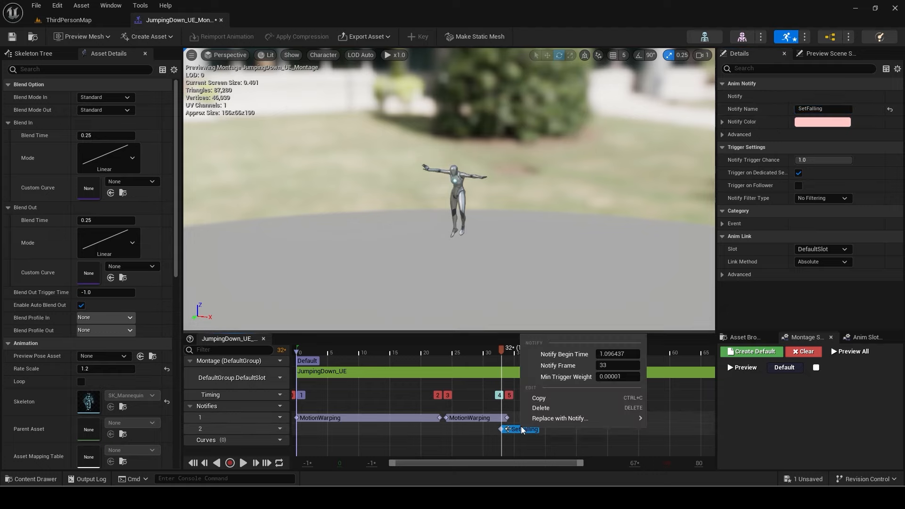
- Paste a copy of the SetFalling notify on track 2 at about 1.33 s and open its Notify Name for editing
{"action": "left_click", "coordinate": [520, 362]}
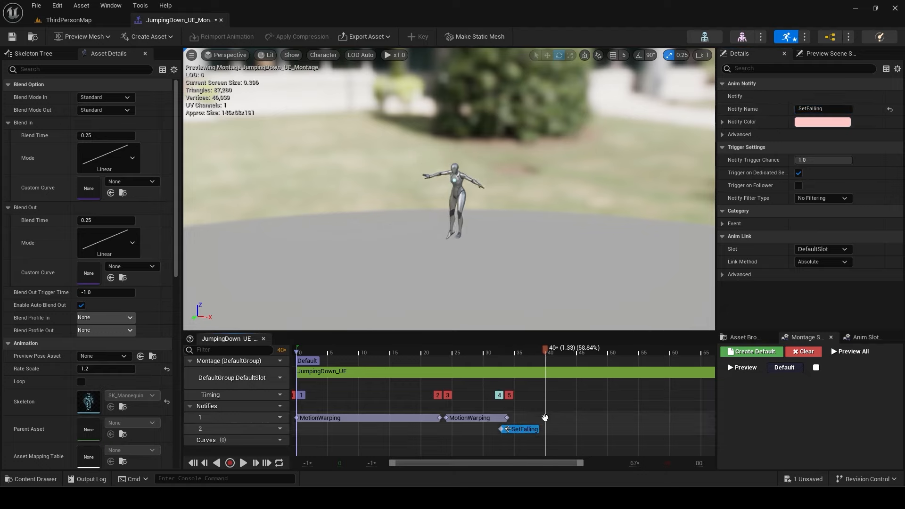
{"action": "right_click", "coordinate": [537, 429]}
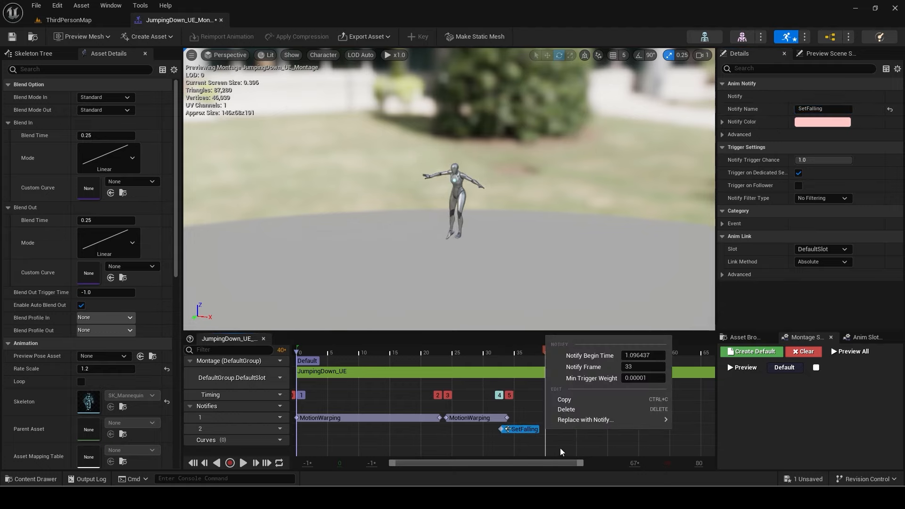
{"action": "right_click", "coordinate": [567, 429]}
{"action": "left_click", "coordinate": [584, 407]}
{"action": "left_click_drag", "start_coordinate": [575, 428], "coordinate": [553, 427]}
{"action": "left_click_drag", "start_coordinate": [829, 109], "coordinate": [768, 110]}
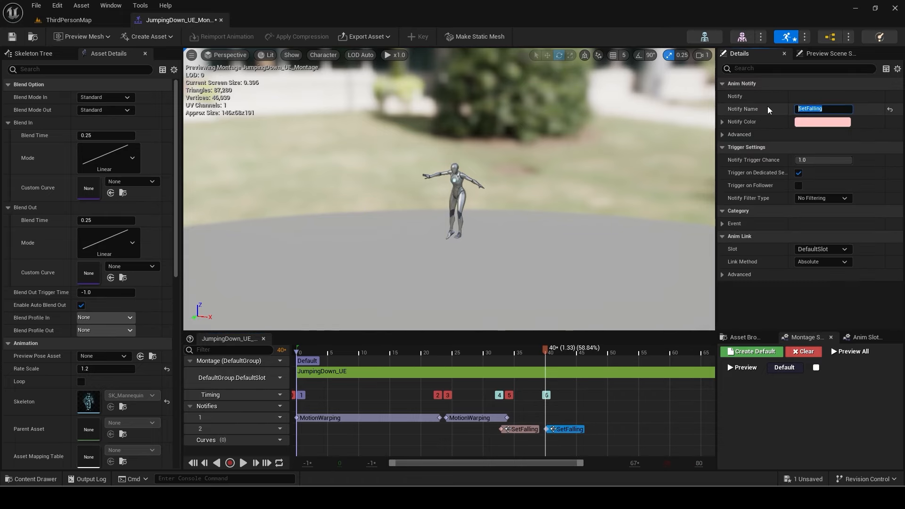
- Save and close the JumpingDown_UE montage, and return to the PredictiveMove folder
{"action": "left_click", "coordinate": [221, 19]}
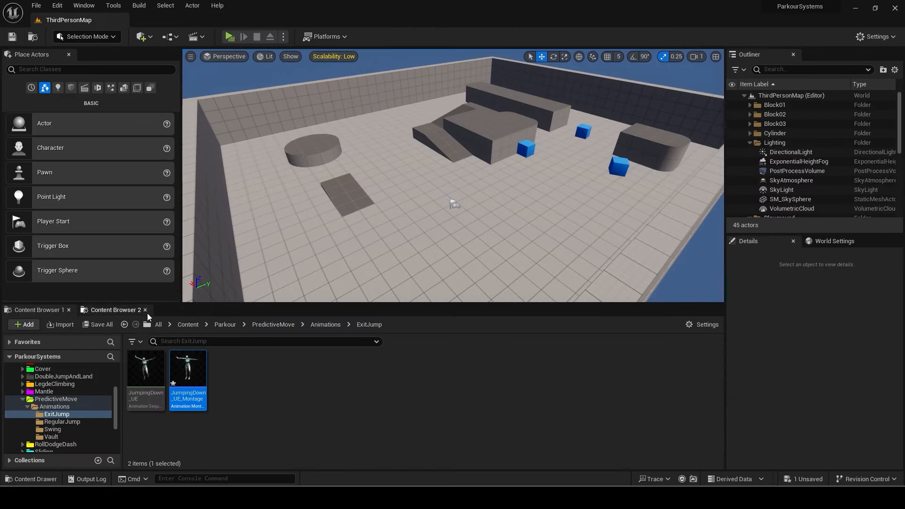
{"action": "left_click", "coordinate": [97, 329]}
{"action": "left_click", "coordinate": [514, 354]}
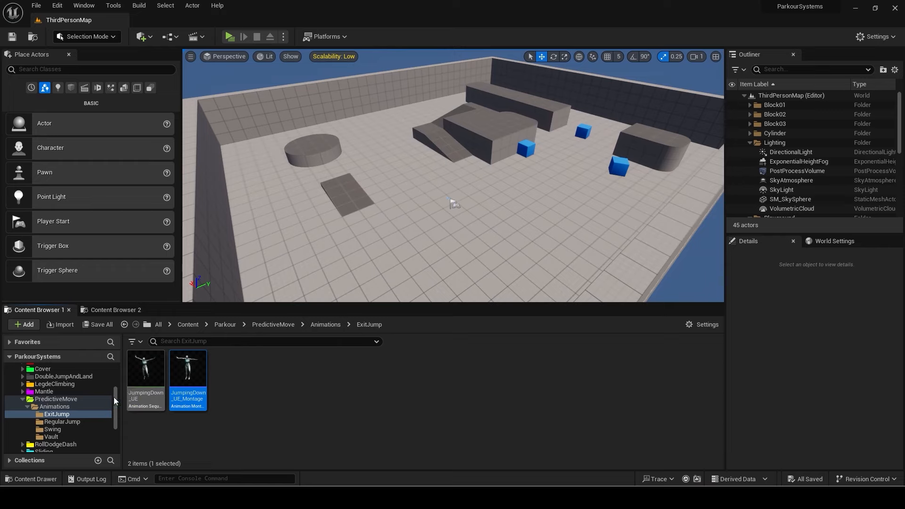
{"action": "left_click", "coordinate": [28, 406]}
{"action": "left_click", "coordinate": [56, 398]}
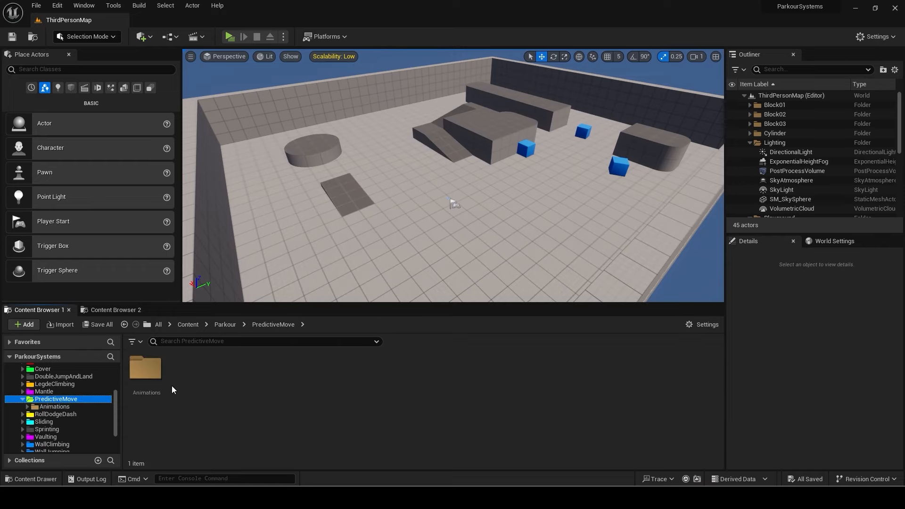
- Create a MoveableObjectType_Enum enumeration in the PredictiveMove folder with the enumerators Jumpable, Vaultable and Swingable, and close it
{"action": "right_click", "coordinate": [172, 397]}
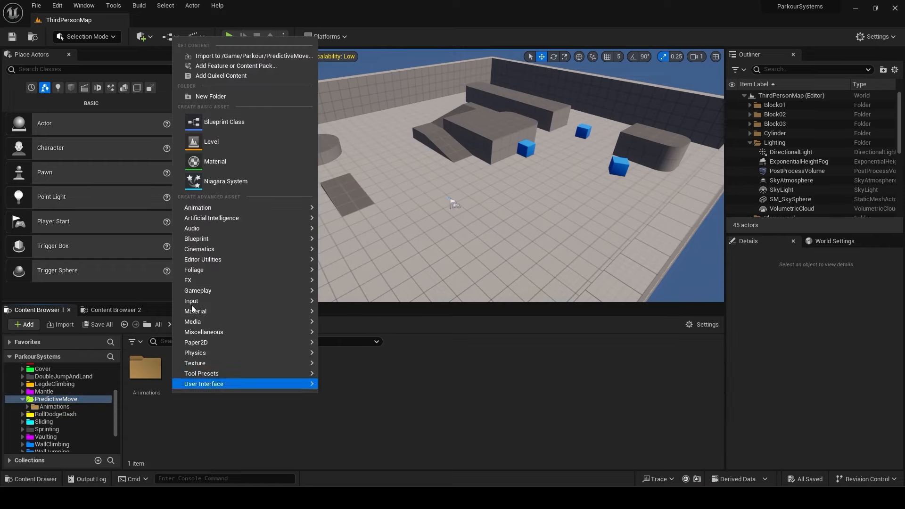
{"action": "mouse_move", "coordinate": [233, 240]}
{"action": "left_click", "coordinate": [373, 324]}
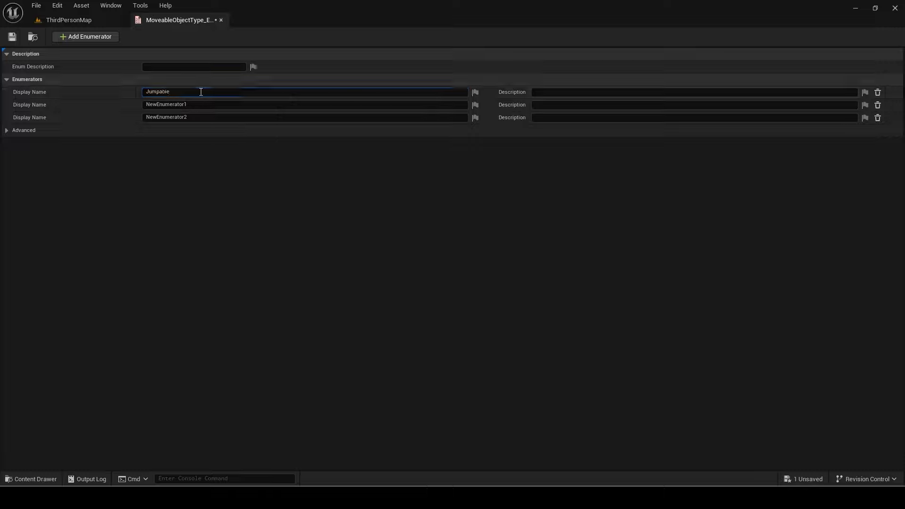
{"action": "left_click", "coordinate": [203, 104]}
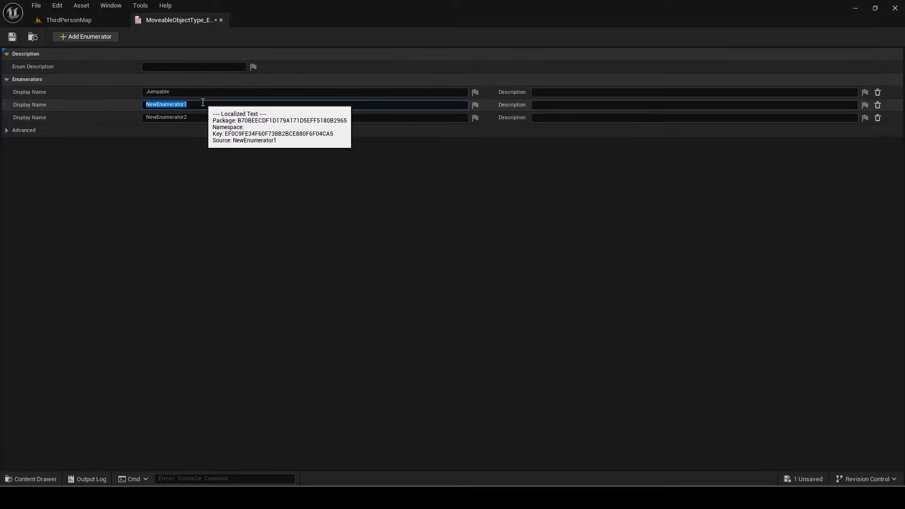
{"action": "type", "text": "Vaultable"}
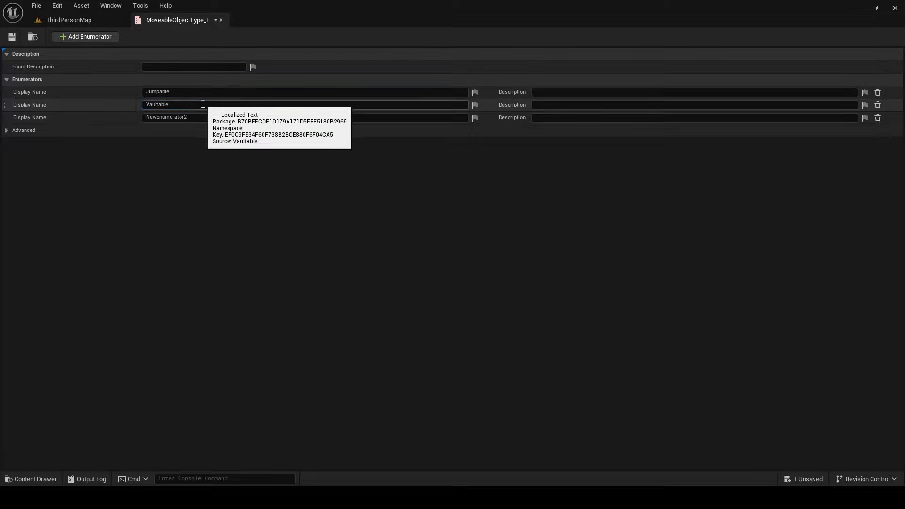
{"action": "left_click", "coordinate": [197, 117]}
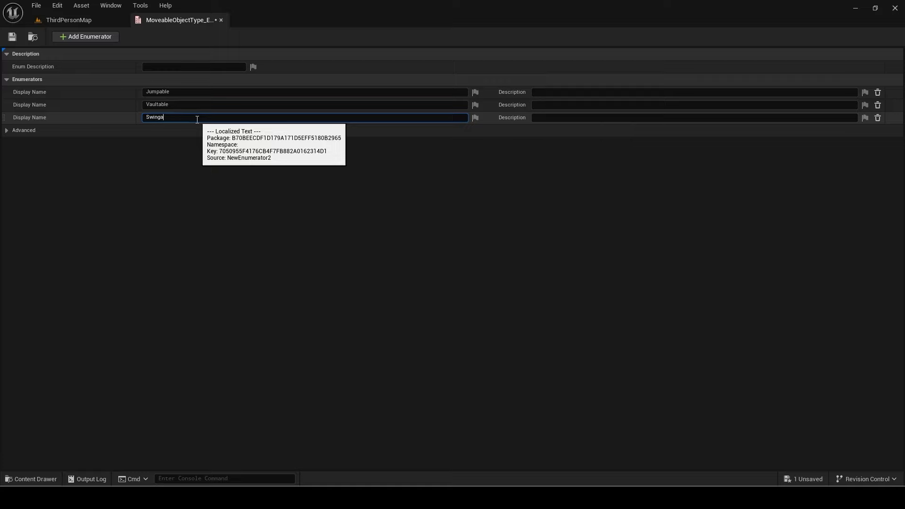
{"action": "key", "text": "Return"}
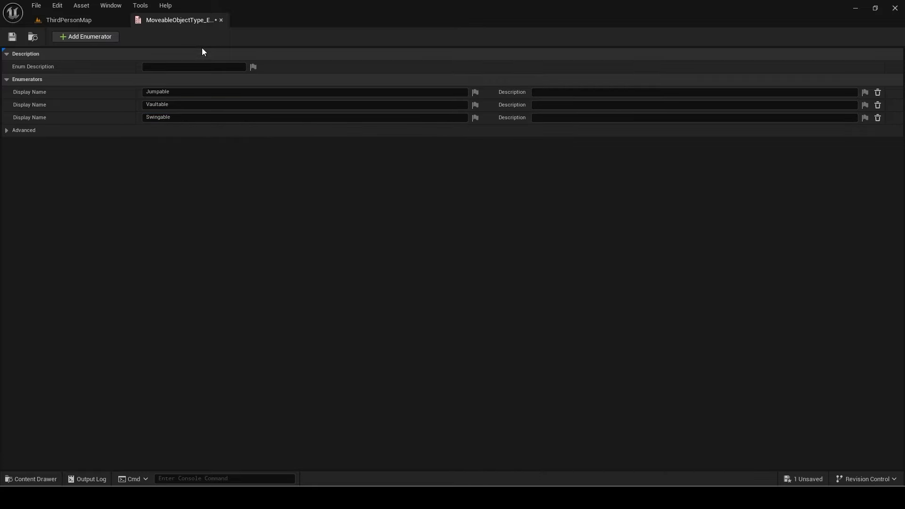
{"action": "left_click", "coordinate": [221, 20]}
- Create a Blueprint Interface named MoveableObject_BPI in the PredictiveMove folder and open it in the main window
{"action": "right_click", "coordinate": [235, 377]}
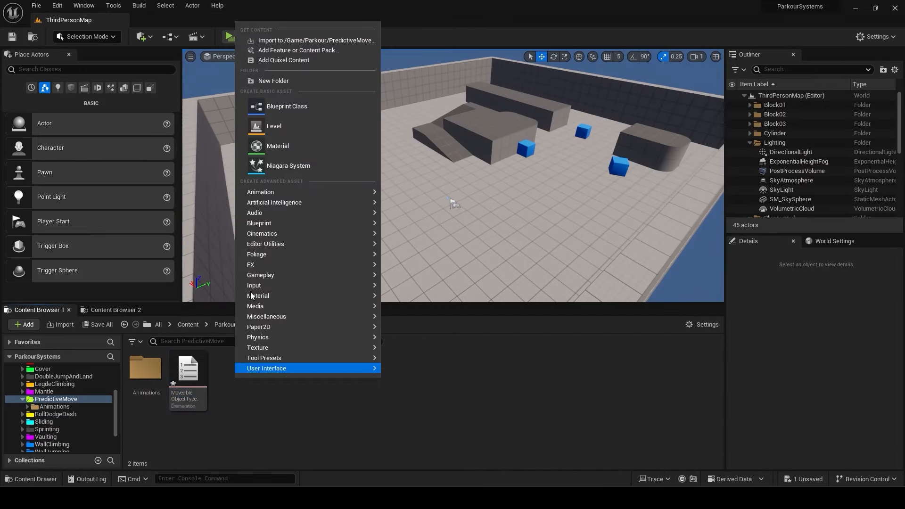
{"action": "mouse_move", "coordinate": [277, 228]}
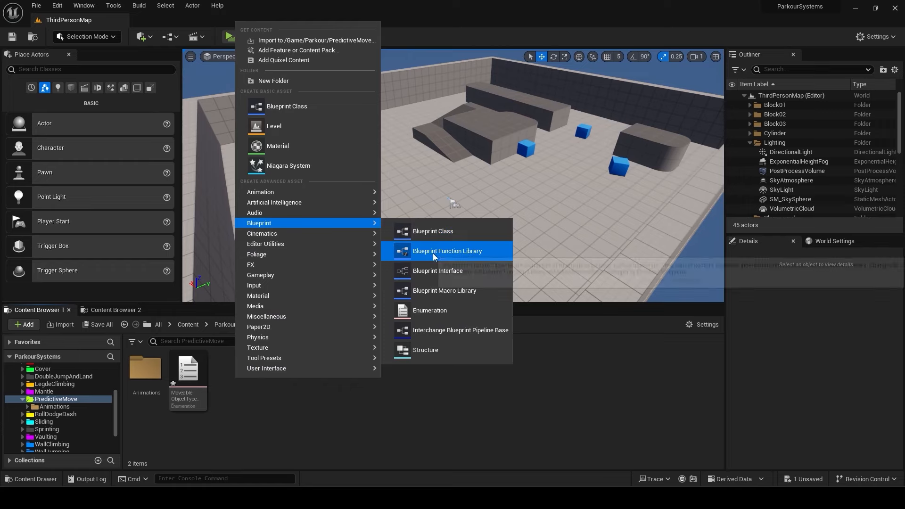
{"action": "left_click", "coordinate": [433, 270]}
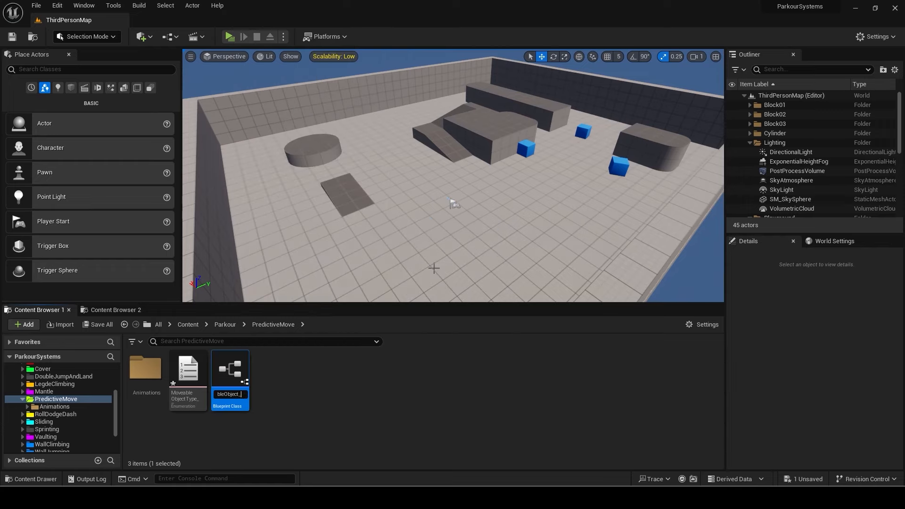
{"action": "type", "text": "MoveableObject_BPI"}
{"action": "key", "text": "Return"}
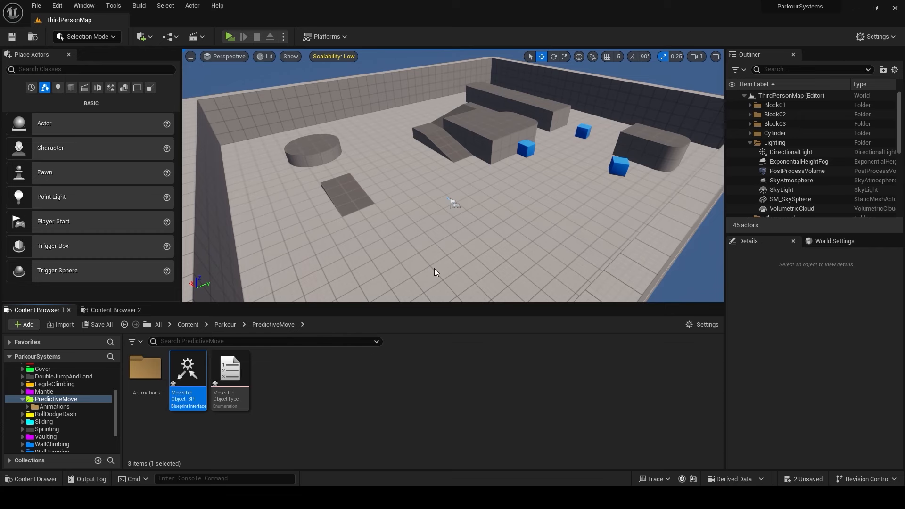
{"action": "left_click_drag", "start_coordinate": [208, 150], "coordinate": [179, 21]}
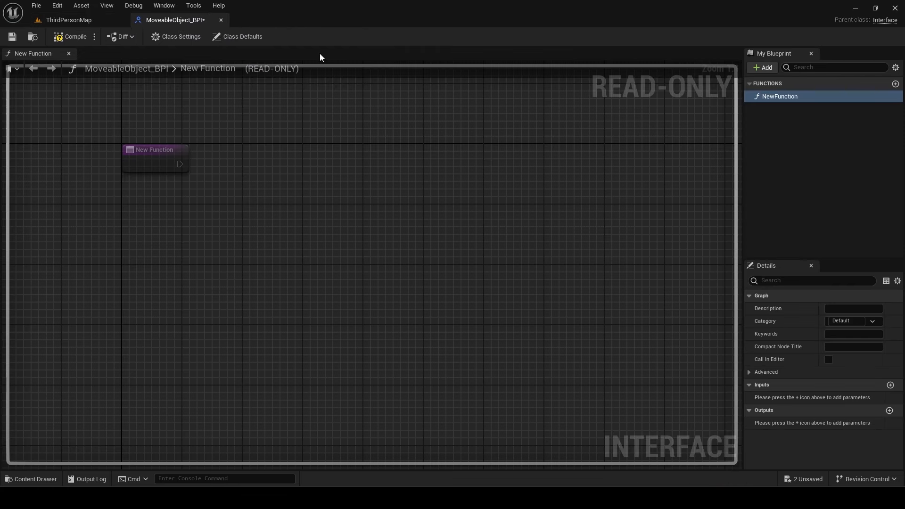
- Rename the interface's default function as GetType and add an output named Type of type Moveable Object Type Enum
{"action": "left_click", "coordinate": [787, 97]}
{"action": "type", "text": "GetType"}
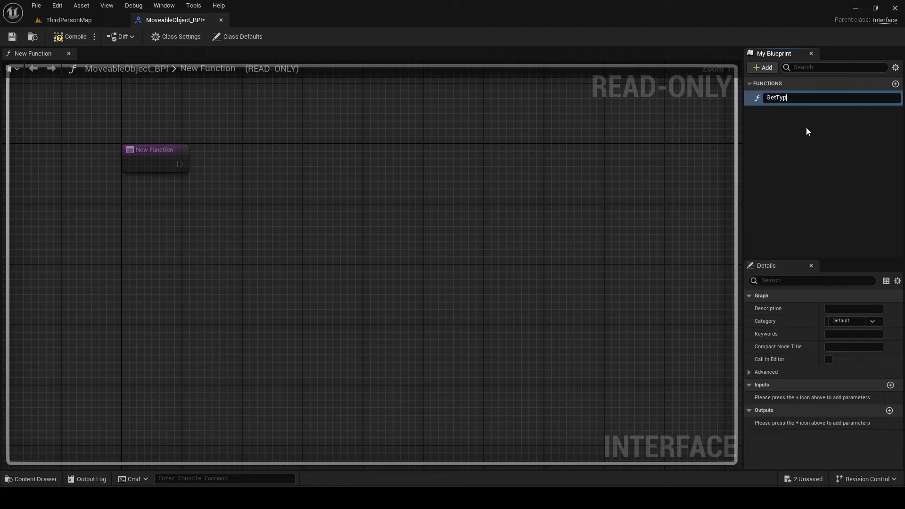
{"action": "key", "text": "Return"}
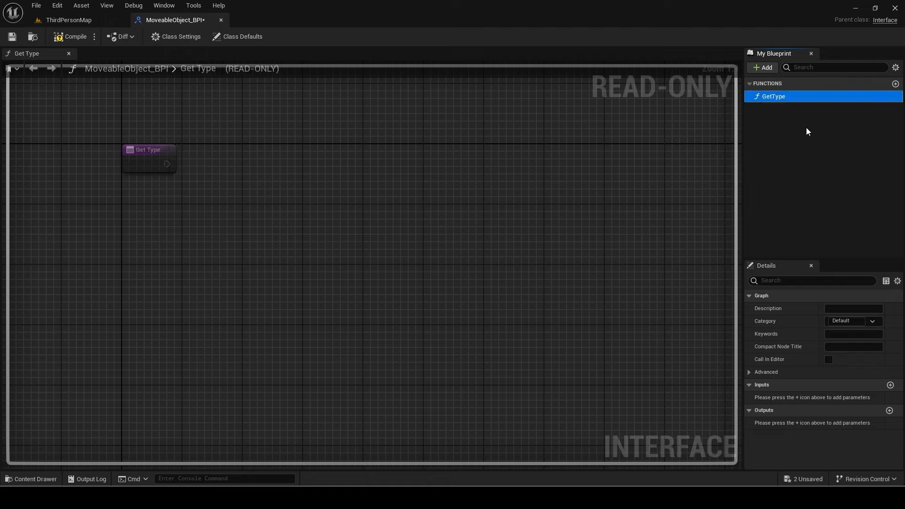
{"action": "left_click", "coordinate": [889, 410]}
{"action": "left_click", "coordinate": [797, 423]}
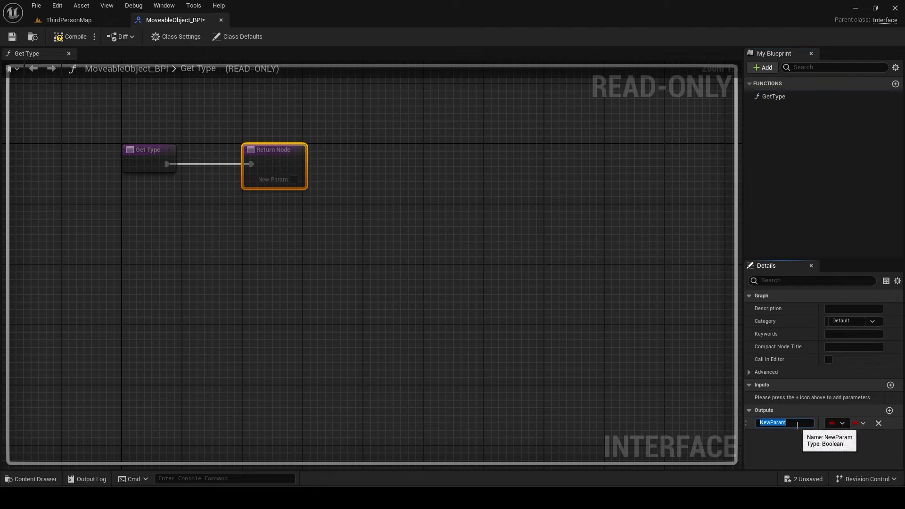
{"action": "type", "text": "Type"}
{"action": "key", "text": "Return"}
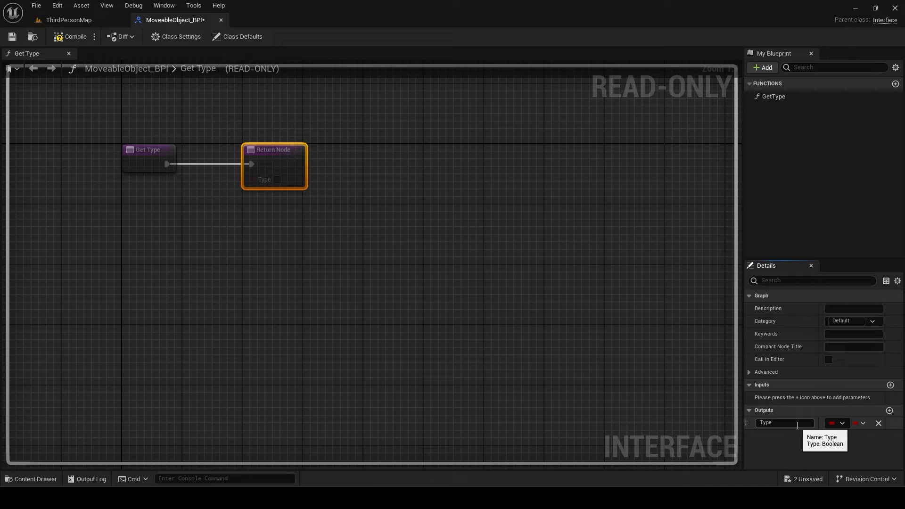
{"action": "left_click", "coordinate": [835, 422]}
{"action": "type", "text": "movea"}
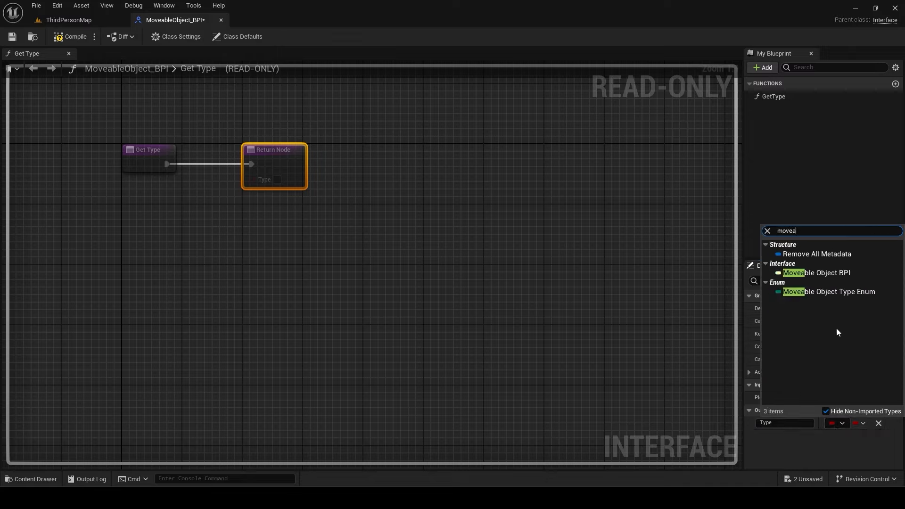
{"action": "left_click", "coordinate": [829, 292]}
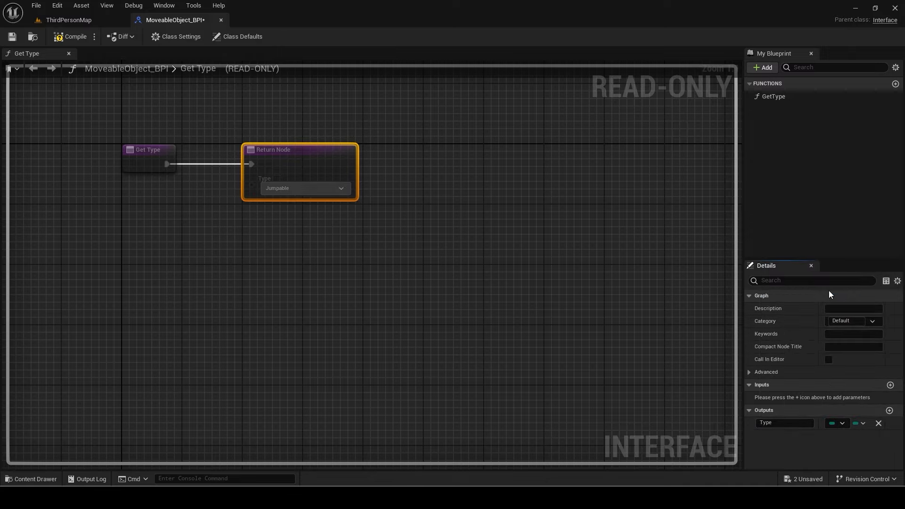
- Set the category of the GetType function to General
{"action": "left_click", "coordinate": [837, 320]}
{"action": "type", "text": "General"}
{"action": "key", "text": "Return"}
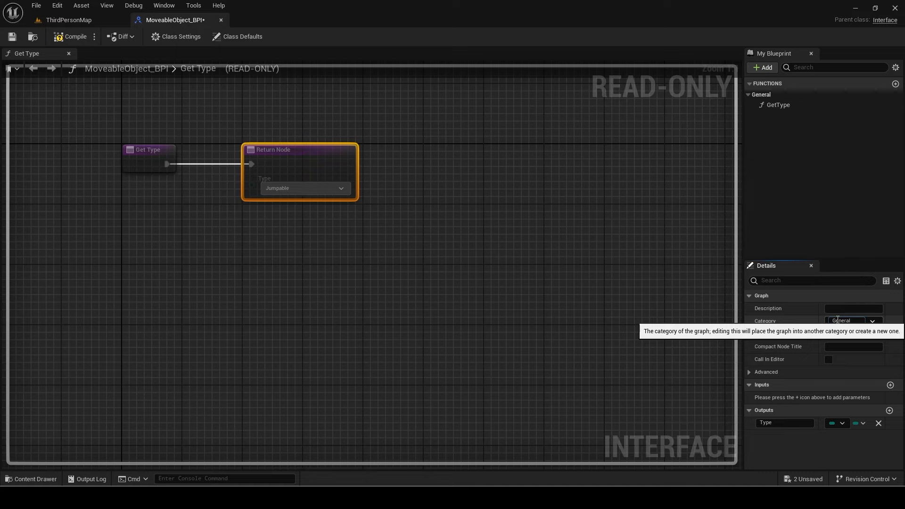
- Add a GetPeakPosition function with a Vector output named Location, and move the function into the General category
{"action": "left_click", "coordinate": [895, 84]}
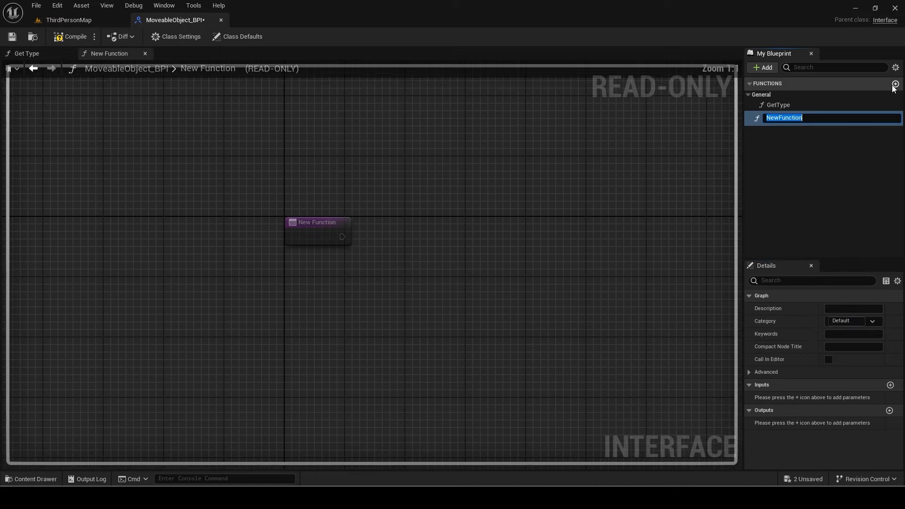
{"action": "type", "text": "GetPeakP"}
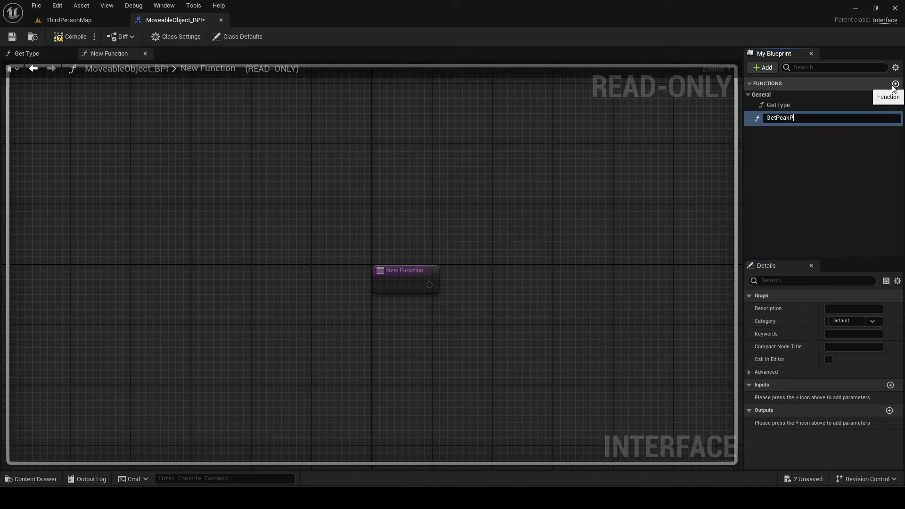
{"action": "type", "text": "osition"}
{"action": "key", "text": "Return"}
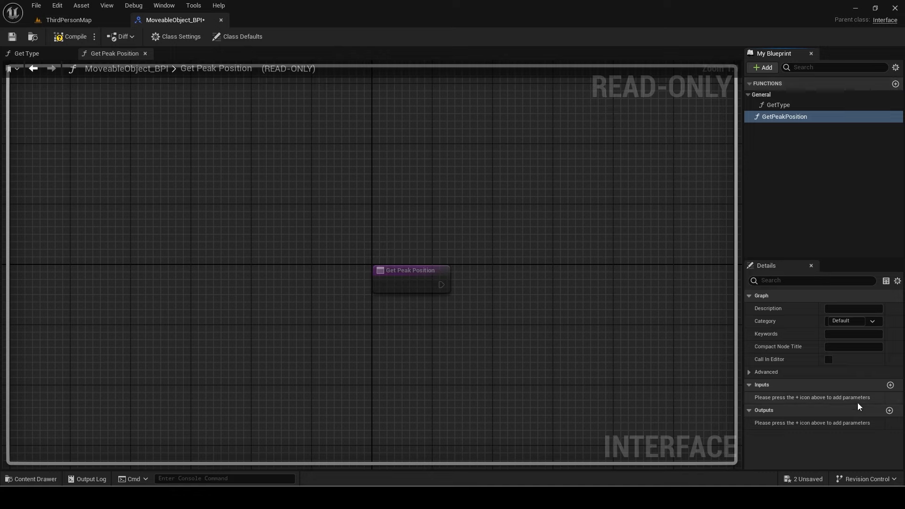
{"action": "left_click", "coordinate": [888, 411]}
{"action": "left_click", "coordinate": [796, 423]}
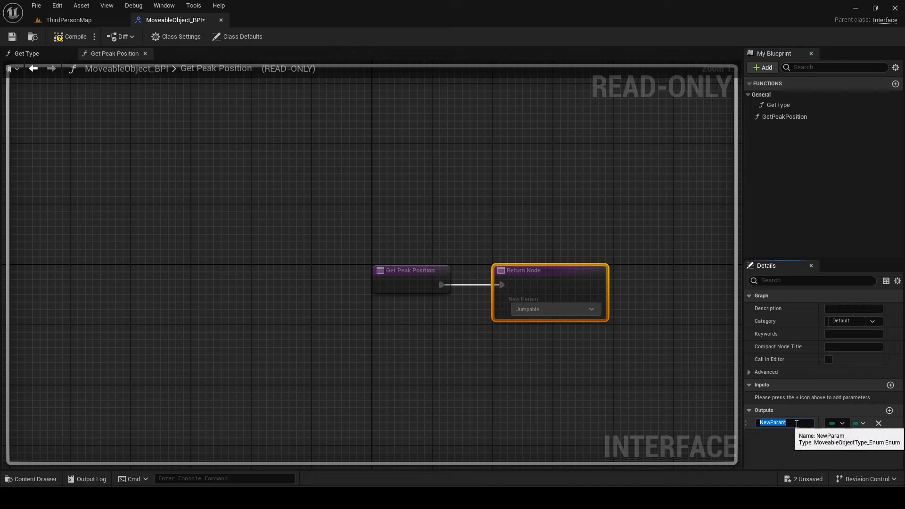
{"action": "type", "text": "Location"}
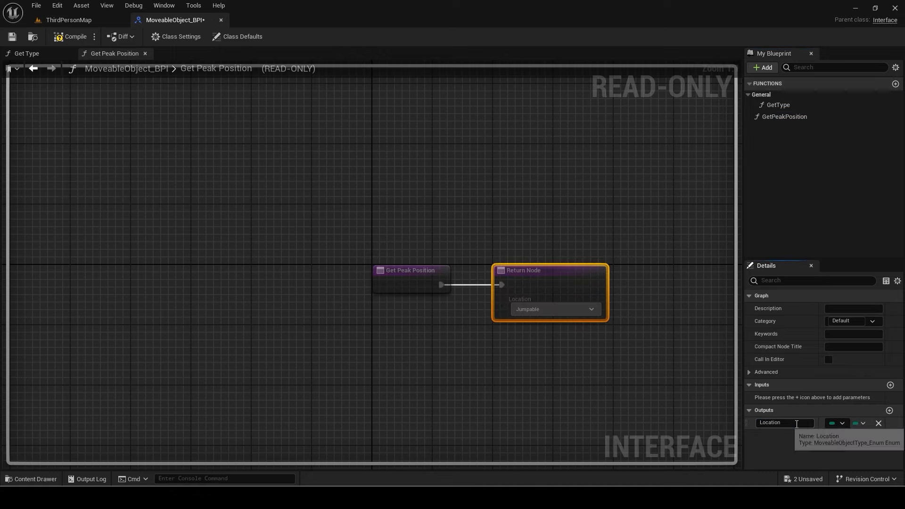
{"action": "left_click", "coordinate": [834, 422]}
{"action": "left_click", "coordinate": [803, 320]}
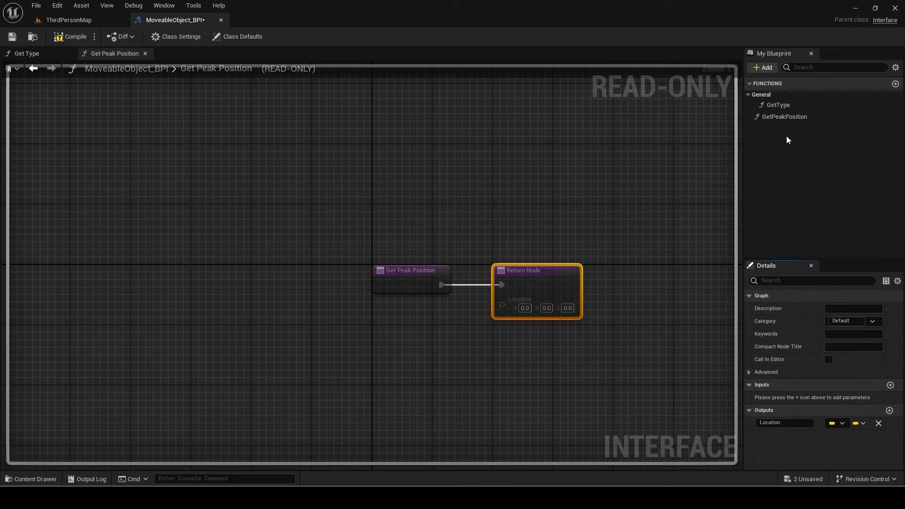
{"action": "left_click", "coordinate": [779, 117]}
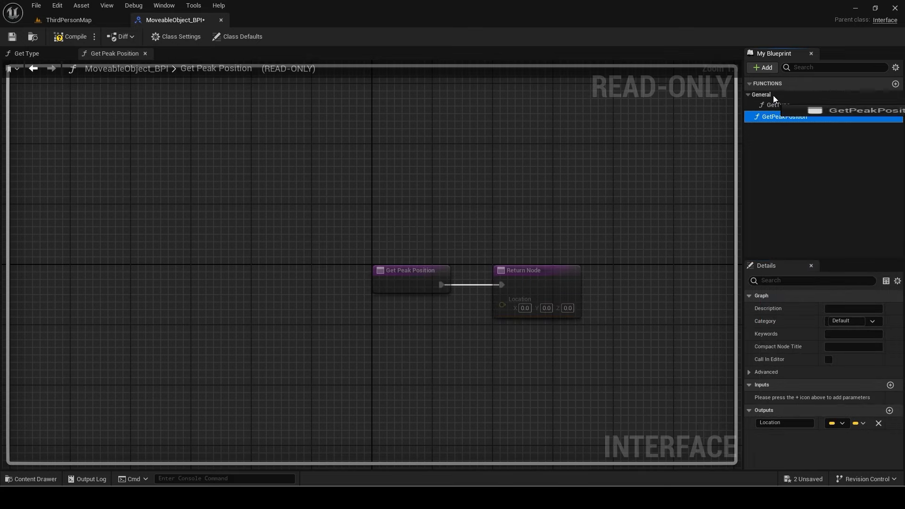
- Add a GetLandPosition function with a Vector output named Location, and place the function in the General category
{"action": "left_click", "coordinate": [895, 83]}
{"action": "type", "text": "GetL"}
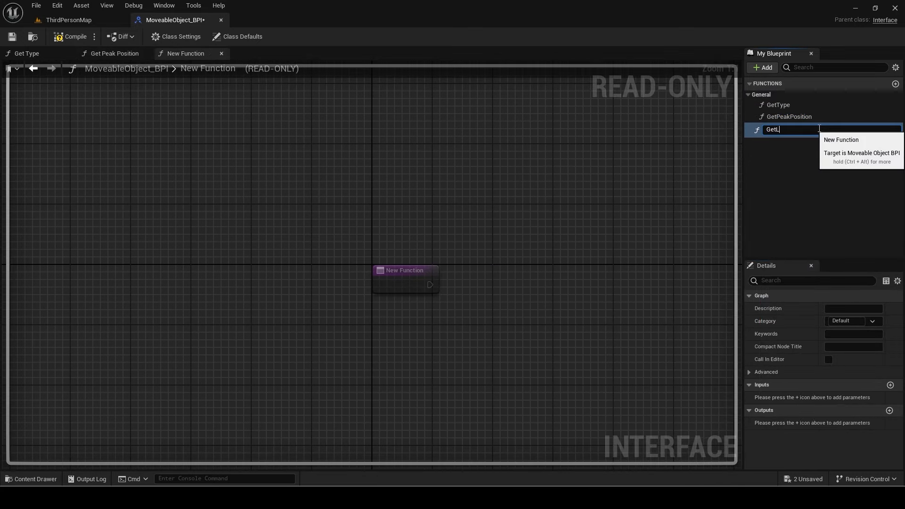
{"action": "type", "text": "andPosition"}
{"action": "key", "text": "Return"}
{"action": "left_click", "coordinate": [889, 410]}
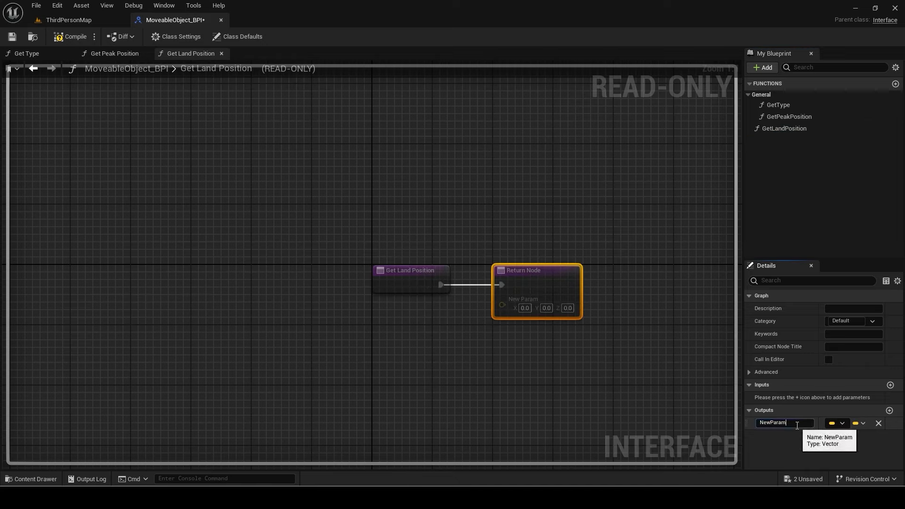
{"action": "type", "text": "Location"}
{"action": "key", "text": "Return"}
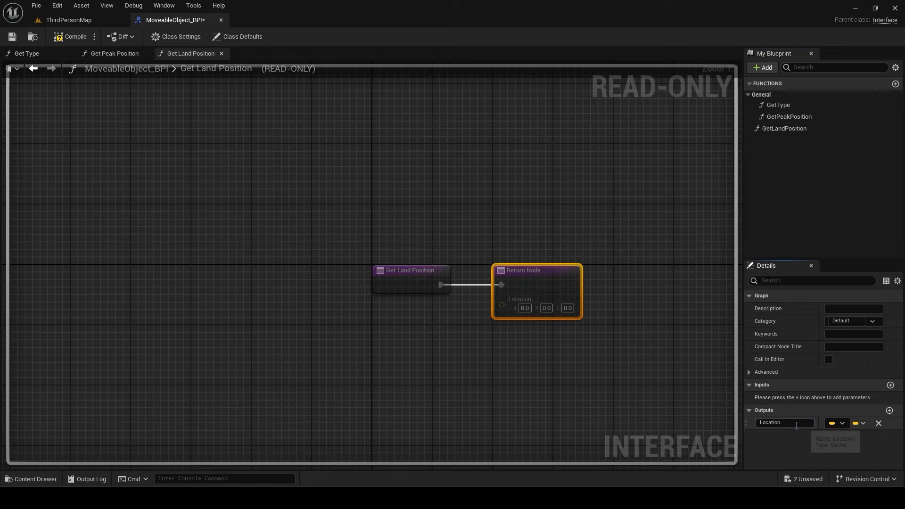
{"action": "left_click_drag", "start_coordinate": [773, 126], "coordinate": [804, 96]}
- Add a GetSpline function to the interface with an output named Spline of type Spline Component object reference
{"action": "left_click", "coordinate": [895, 83]}
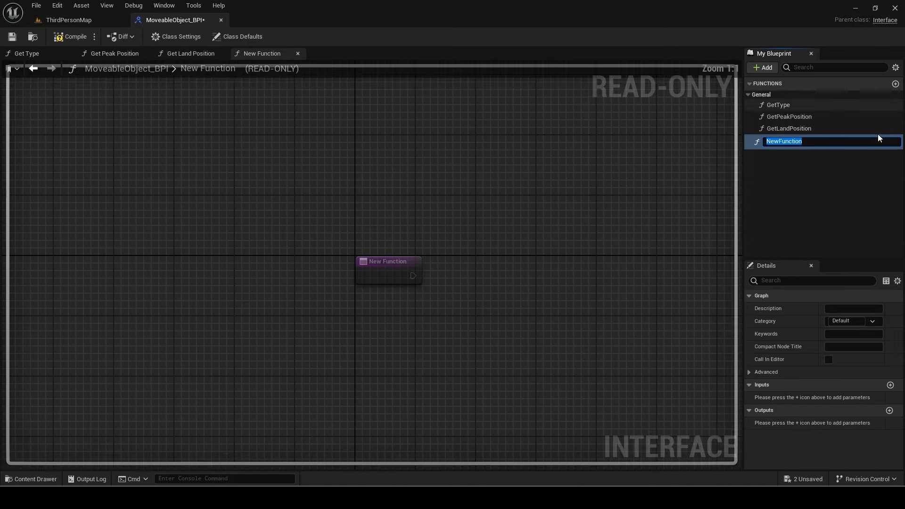
{"action": "type", "text": "GetSpline"}
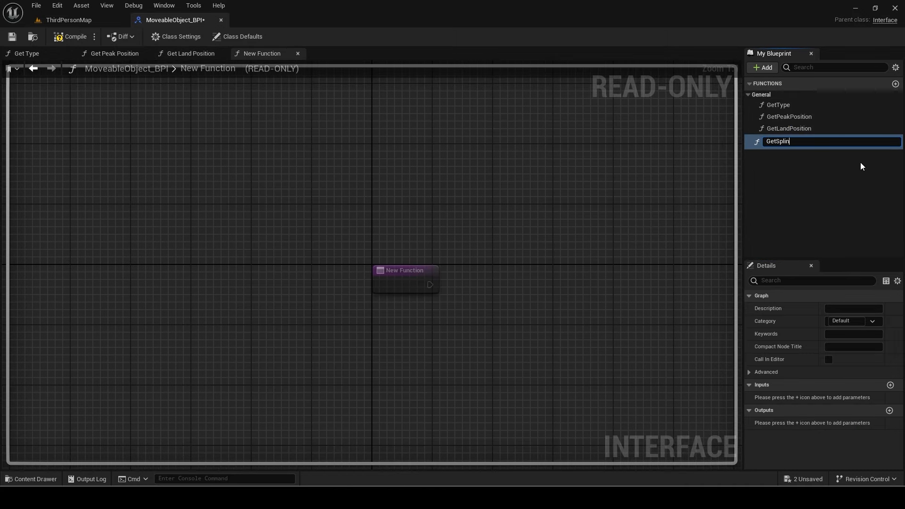
{"action": "key", "text": "Return"}
{"action": "left_click", "coordinate": [889, 410]}
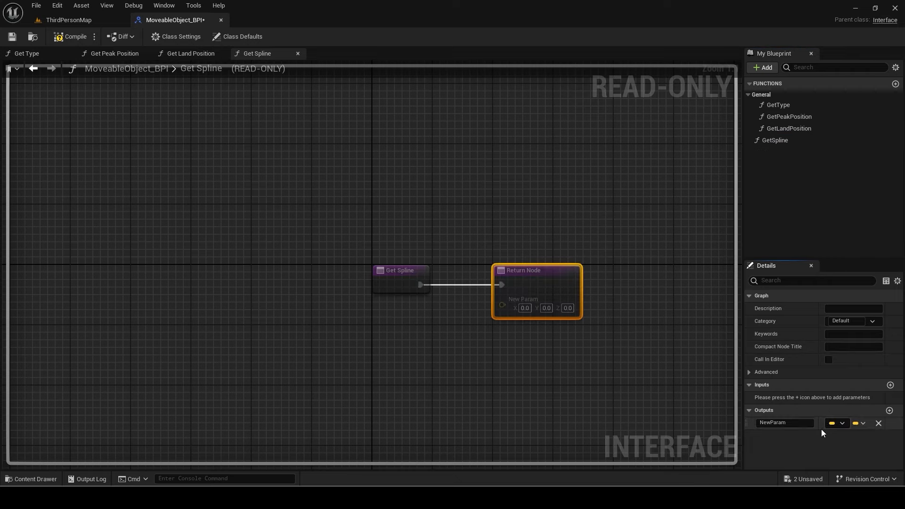
{"action": "left_click", "coordinate": [832, 426]}
{"action": "type", "text": "spl"}
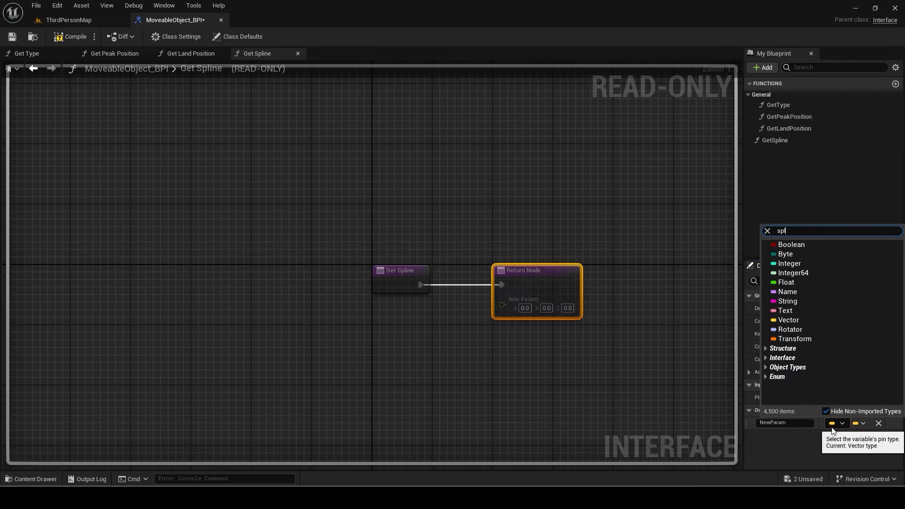
{"action": "type", "text": "ine comp"}
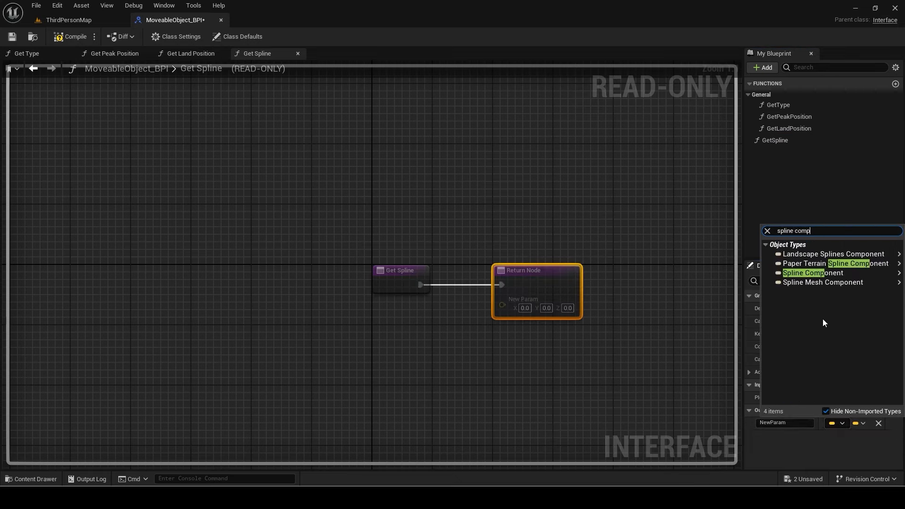
{"action": "mouse_move", "coordinate": [813, 273]}
{"action": "left_click", "coordinate": [723, 270]}
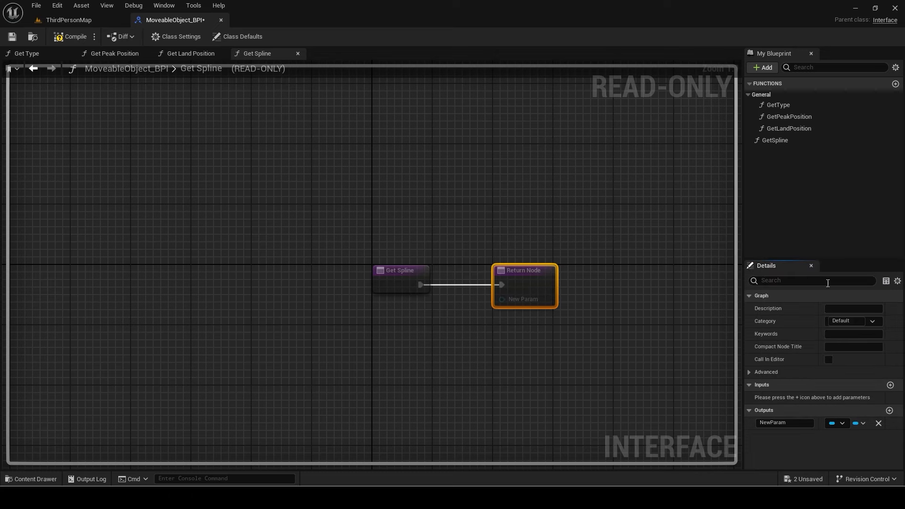
{"action": "double_click", "coordinate": [790, 424]}
{"action": "type", "text": "Sp"}
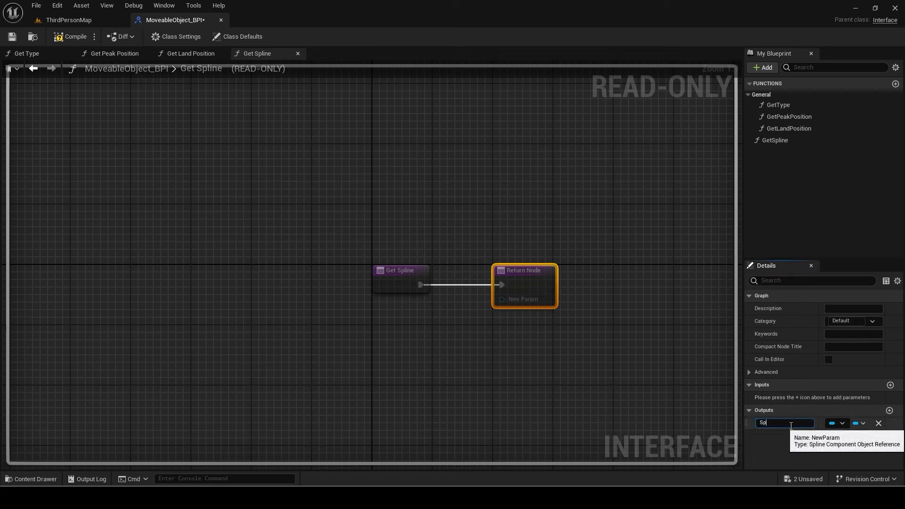
{"action": "type", "text": "line"}
- Set the category of the GetSpline function to Optional and close the interface
{"action": "left_click", "coordinate": [847, 321]}
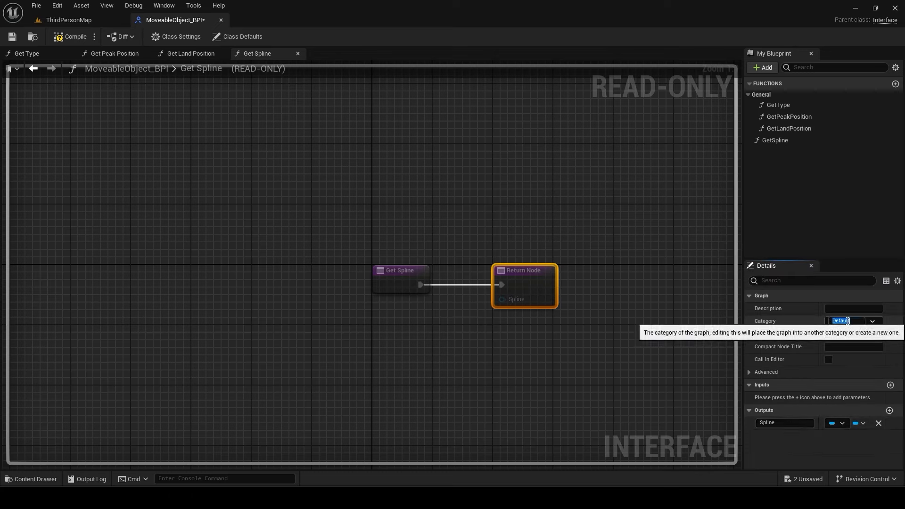
{"action": "type", "text": "Optional"}
{"action": "key", "text": "Return"}
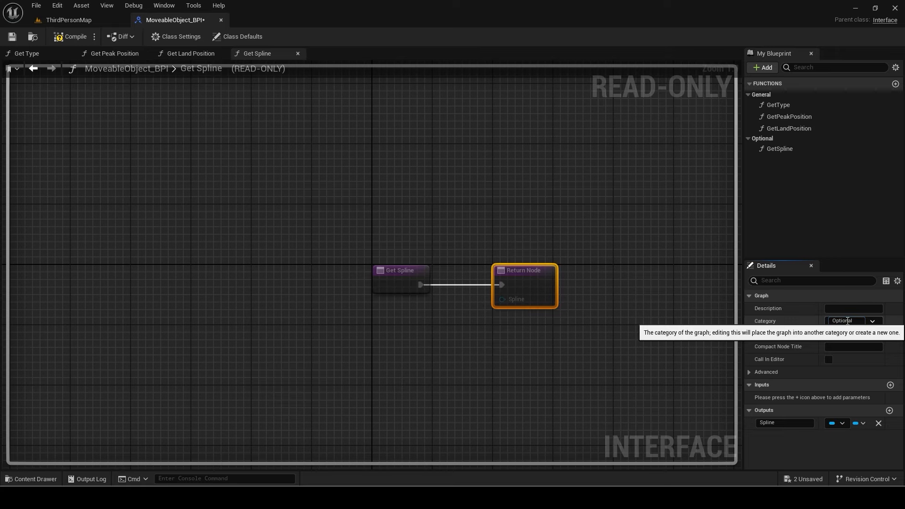
{"action": "left_click", "coordinate": [220, 20]}
- Duplicate the MoveableObjectType_Enum enumeration in the PredictiveMove folder and name the copy LandState_Enum
{"action": "left_click", "coordinate": [272, 399]}
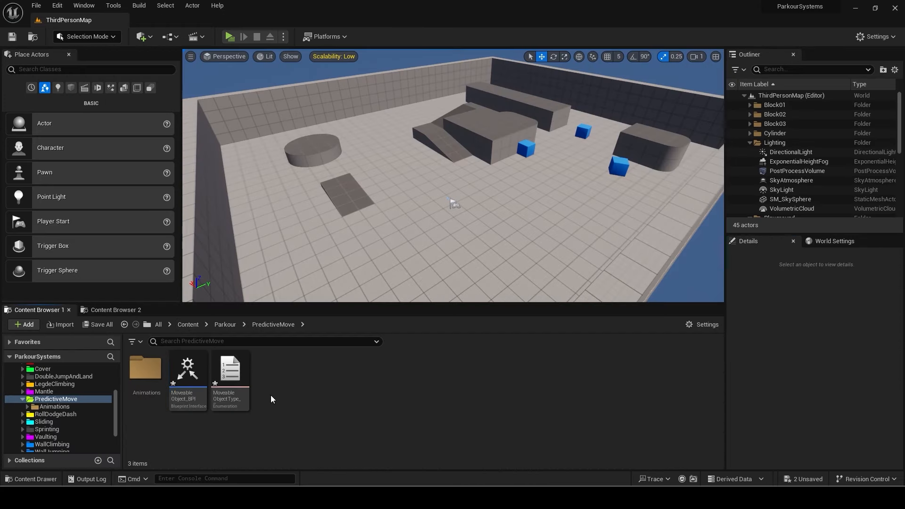
{"action": "left_click", "coordinate": [246, 389]}
{"action": "key", "text": "ctrl+d"}
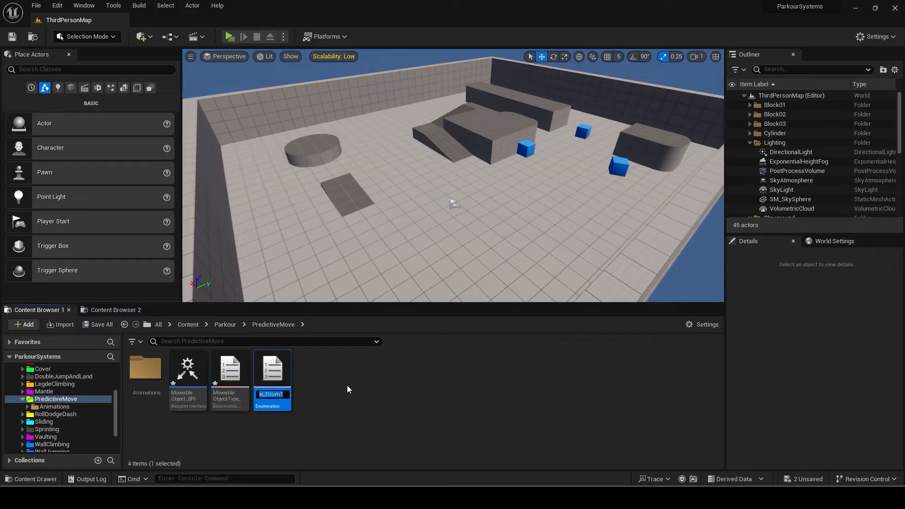
{"action": "key", "text": "End"}
{"action": "key", "text": "BackSpace"}
{"action": "key", "text": "Right"}
{"action": "key", "text": "Right"}
{"action": "key", "text": "Right"}
{"action": "key", "text": "Right"}
{"action": "key", "text": "Right"}
{"action": "key", "text": "Right"}
{"action": "key", "text": "Right"}
{"action": "key", "text": "Right"}
{"action": "key", "text": "Right"}
{"action": "key", "text": "Right"}
{"action": "key", "text": "Right"}
{"action": "key", "text": "Right"}
{"action": "key", "text": "Right"}
{"action": "key", "text": "Right"}
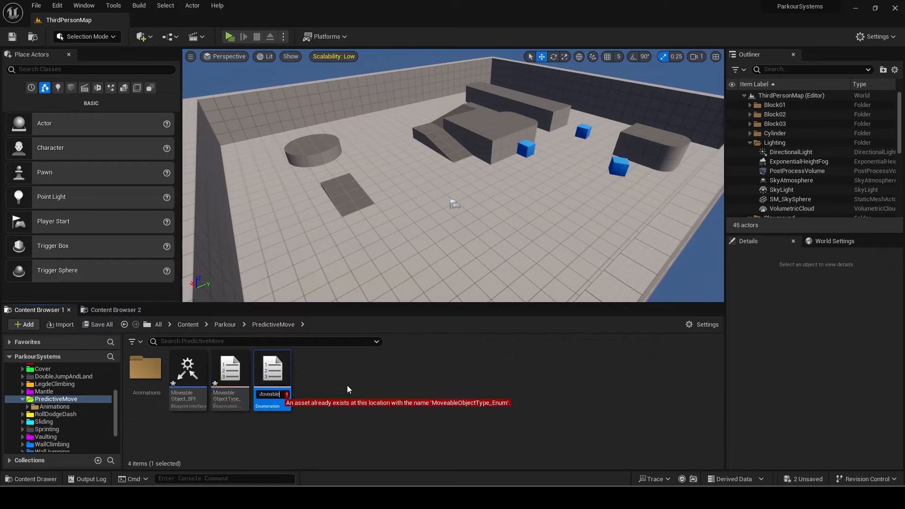
{"action": "key", "text": "Left"}
{"action": "key", "text": "shift+Home"}
{"action": "key", "text": "BackSpace"}
{"action": "type", "text": "Land"}
{"action": "type", "text": "State"}
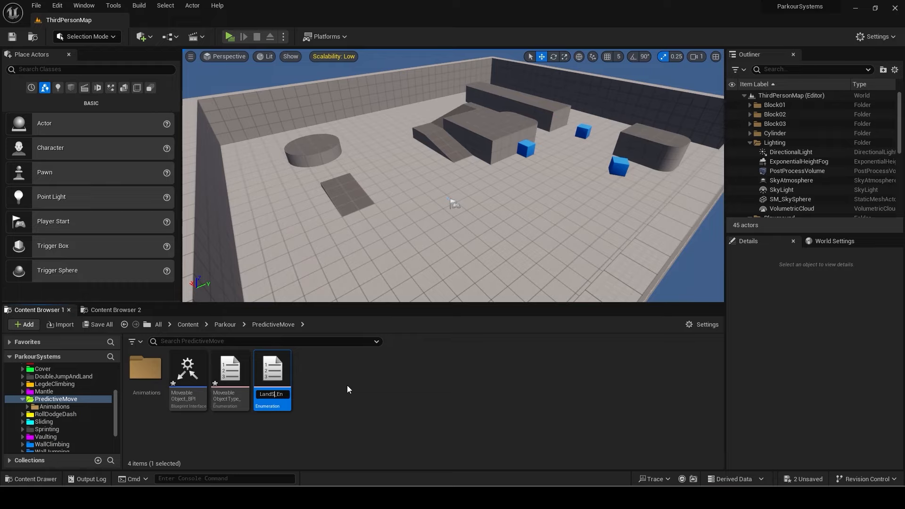
{"action": "key", "text": "Return"}
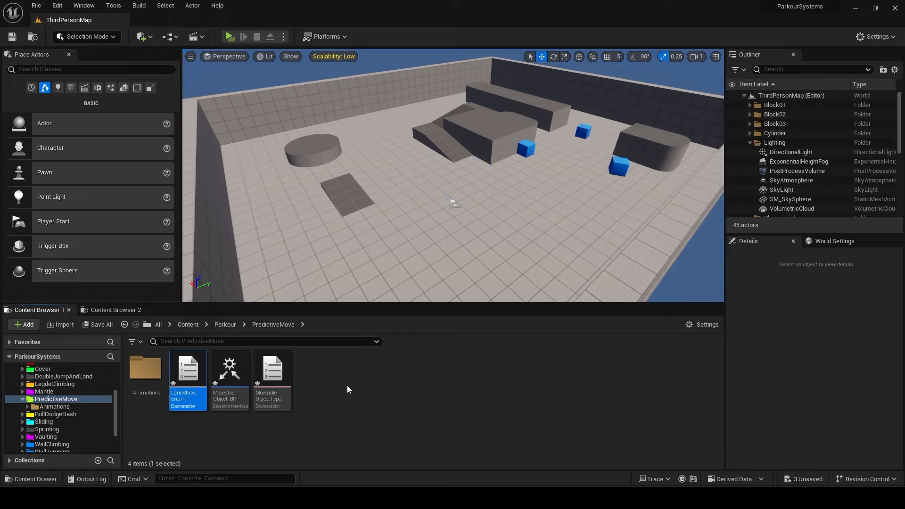
- Rename the three enumerators of LandState_Enum to AnotherPredictiveMove, DefaultFloor and InAir, and close the enumeration
{"action": "key", "text": "Return"}
{"action": "left_click_drag", "start_coordinate": [243, 173], "coordinate": [187, 25]}
{"action": "left_click", "coordinate": [210, 93]}
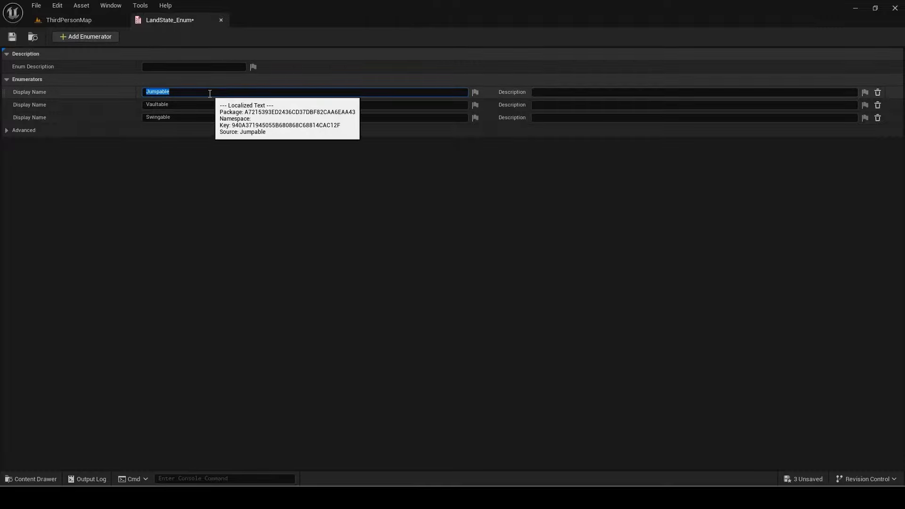
{"action": "type", "text": "AnotherPredictiveMove"}
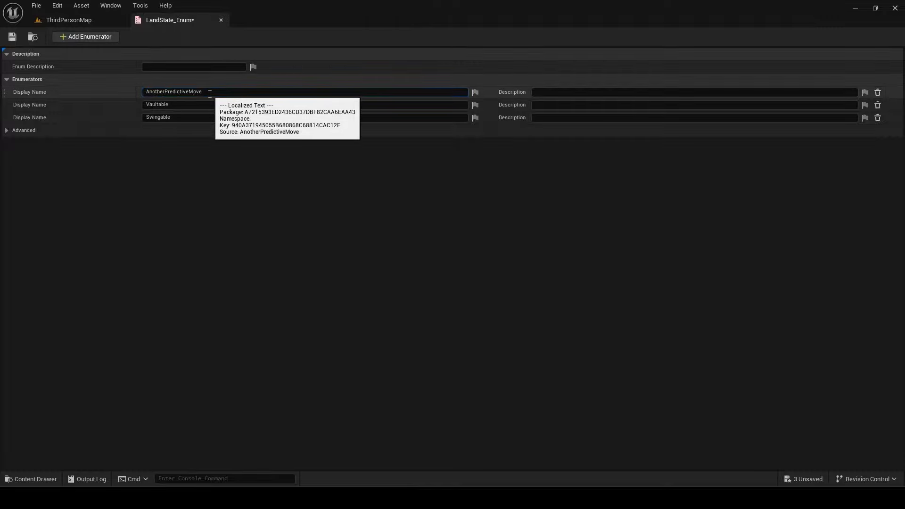
{"action": "left_click", "coordinate": [206, 104]}
{"action": "type", "text": "Def"}
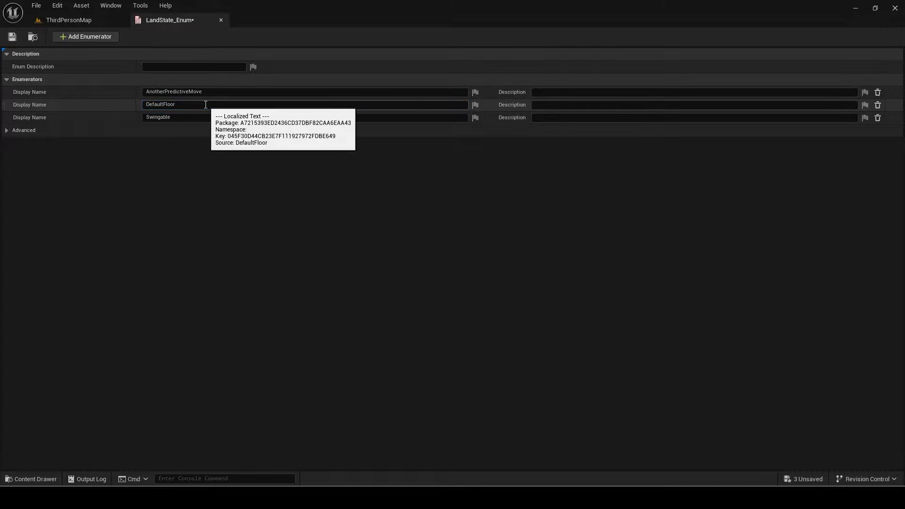
{"action": "left_click", "coordinate": [207, 117]}
{"action": "type", "text": "I"}
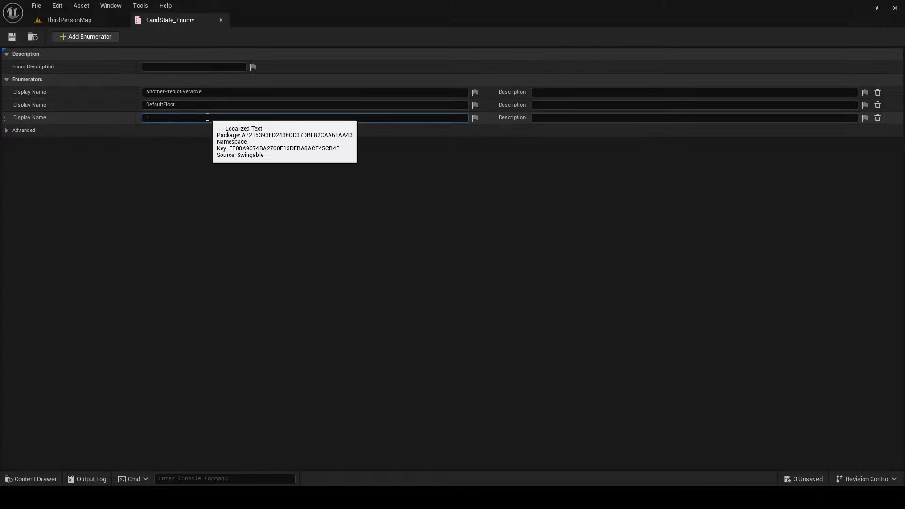
{"action": "type", "text": "nAir"}
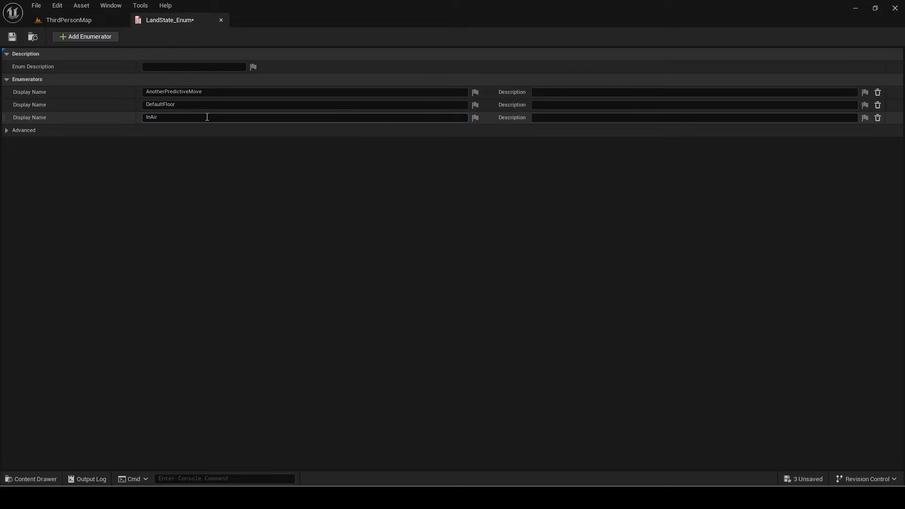
{"action": "left_click", "coordinate": [220, 20]}
- Create a new Blueprint Structure asset in the PredictiveMove folder
{"action": "right_click", "coordinate": [310, 391]}
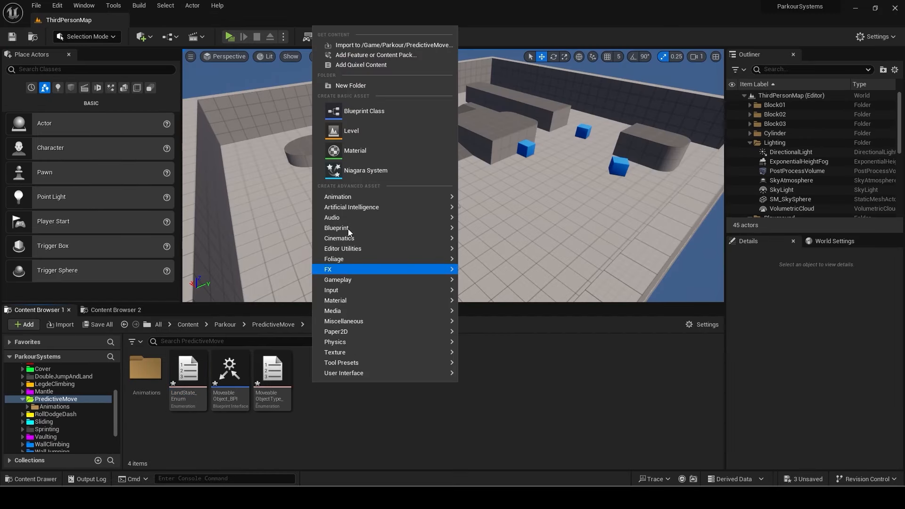
{"action": "mouse_move", "coordinate": [349, 228]}
{"action": "left_click", "coordinate": [527, 349]}
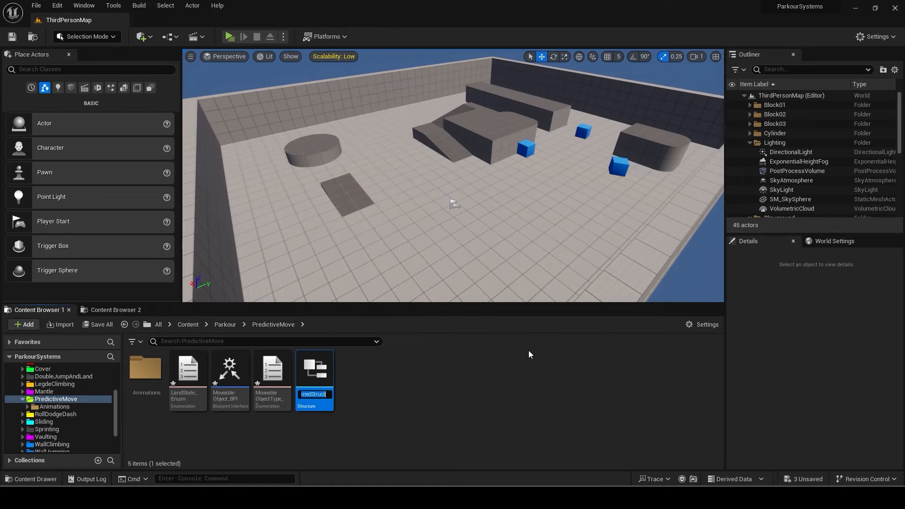